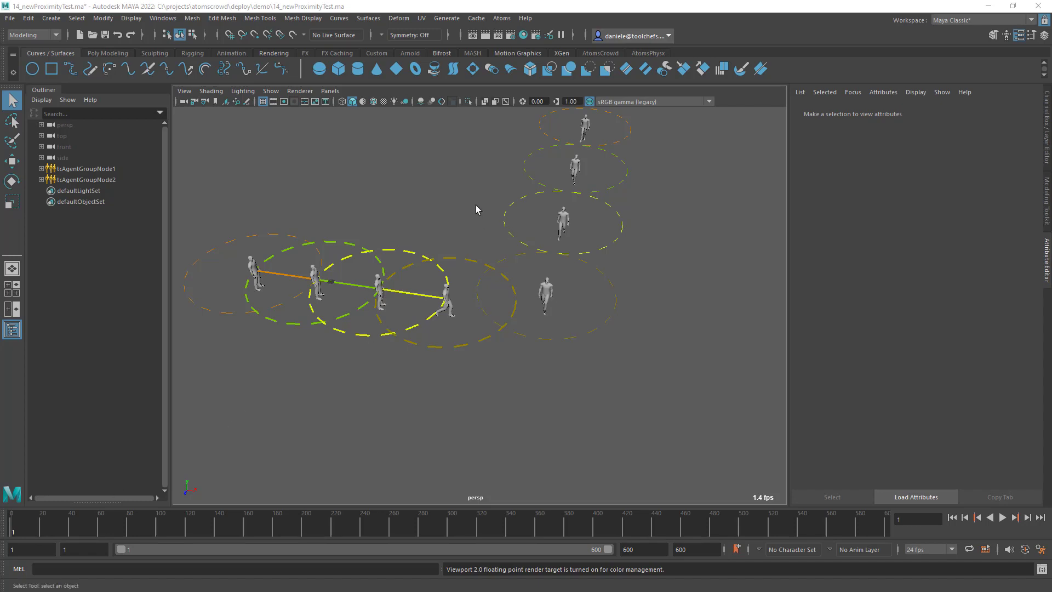
Open the Agent Group Digital Asset Exporter and add tcAgentGroupNodeShape1 and tcAgentGroupNodeShape2 to the export list
left_click(502, 18)
mouse_move(581, 79)
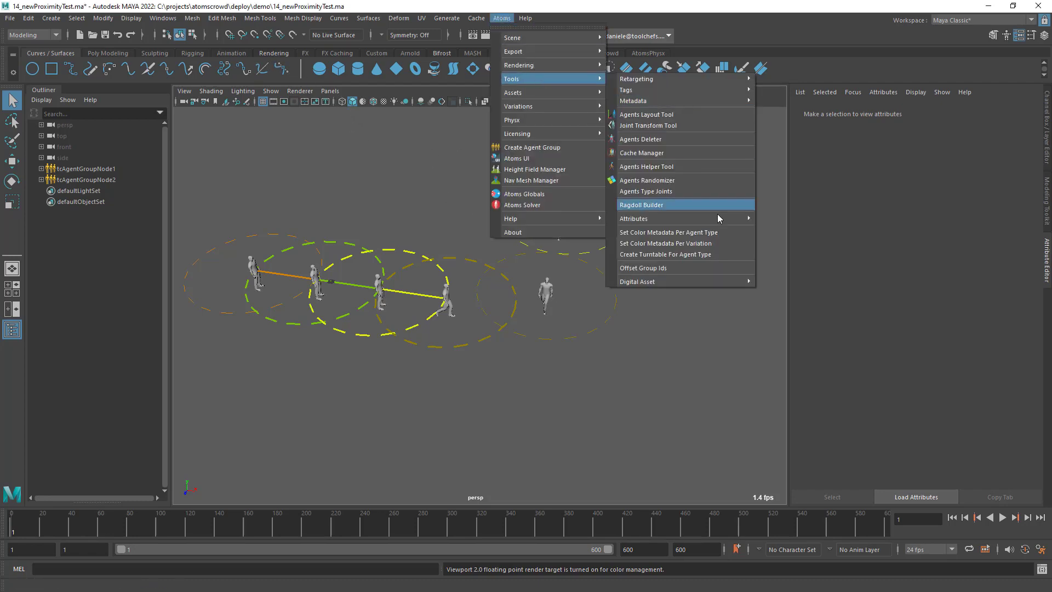
mouse_move(709, 282)
left_click(775, 283)
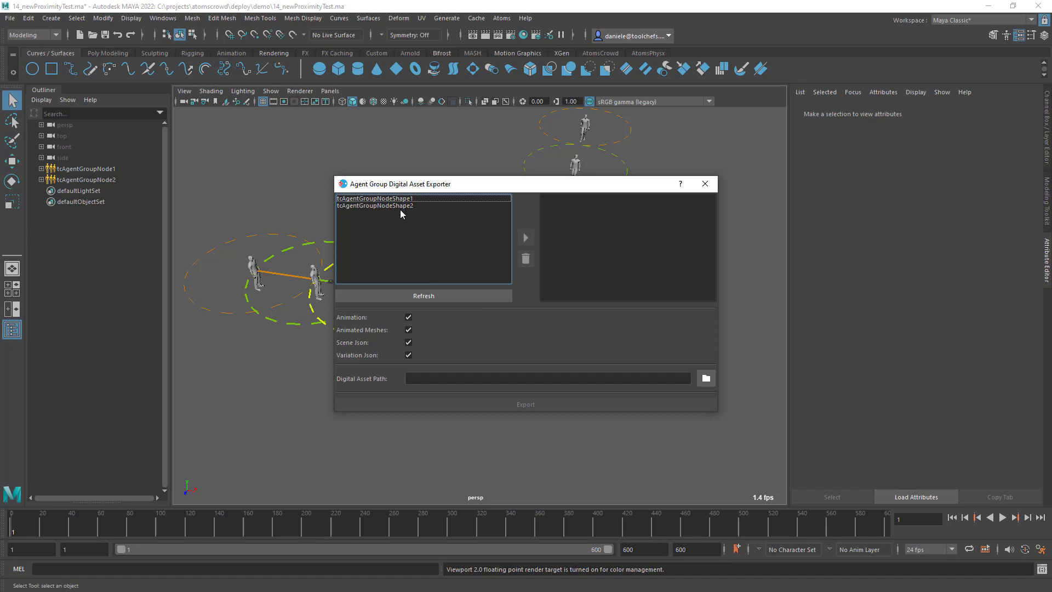
left_click_drag(392, 199, 393, 207)
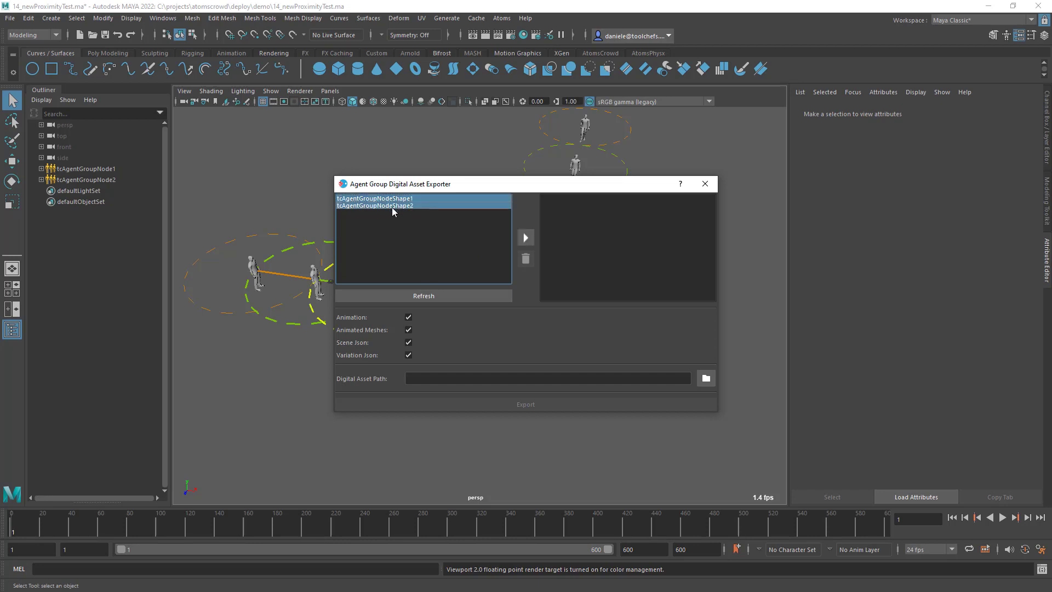
left_click(525, 238)
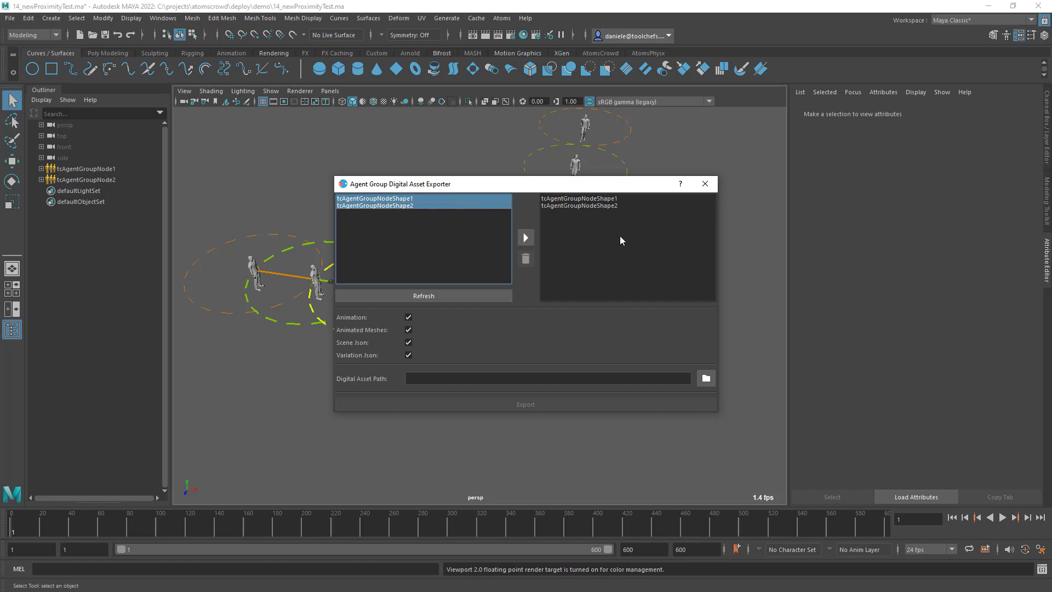
left_click(581, 199)
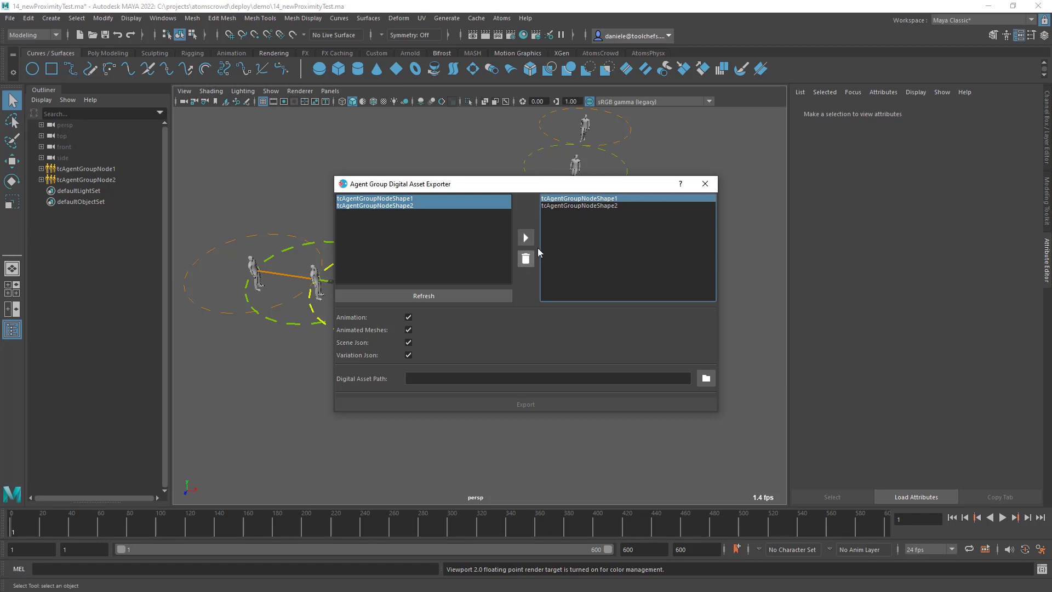
left_click(578, 228)
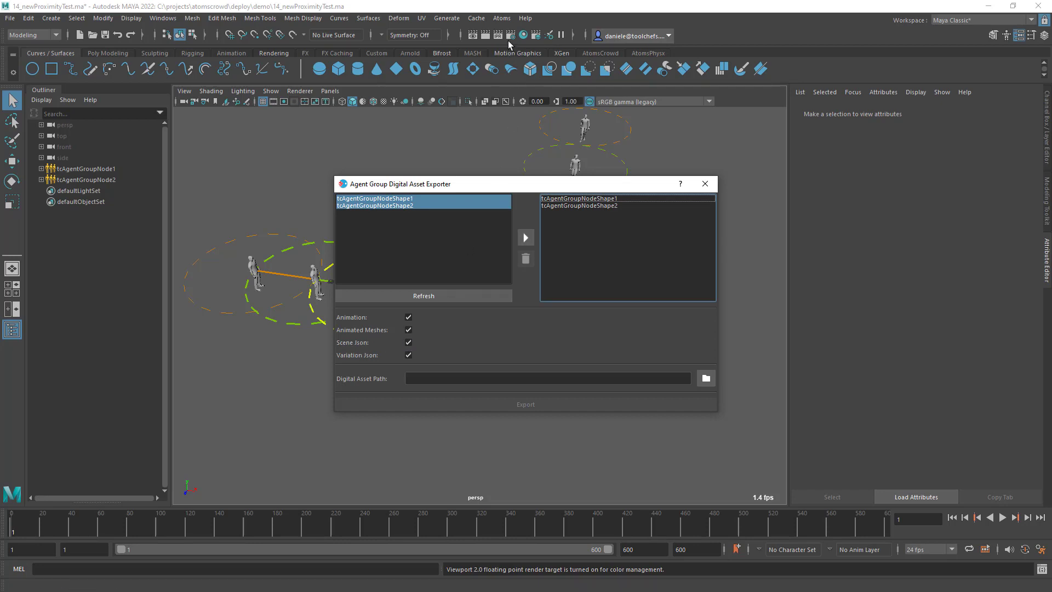
left_click(502, 18)
mouse_move(518, 39)
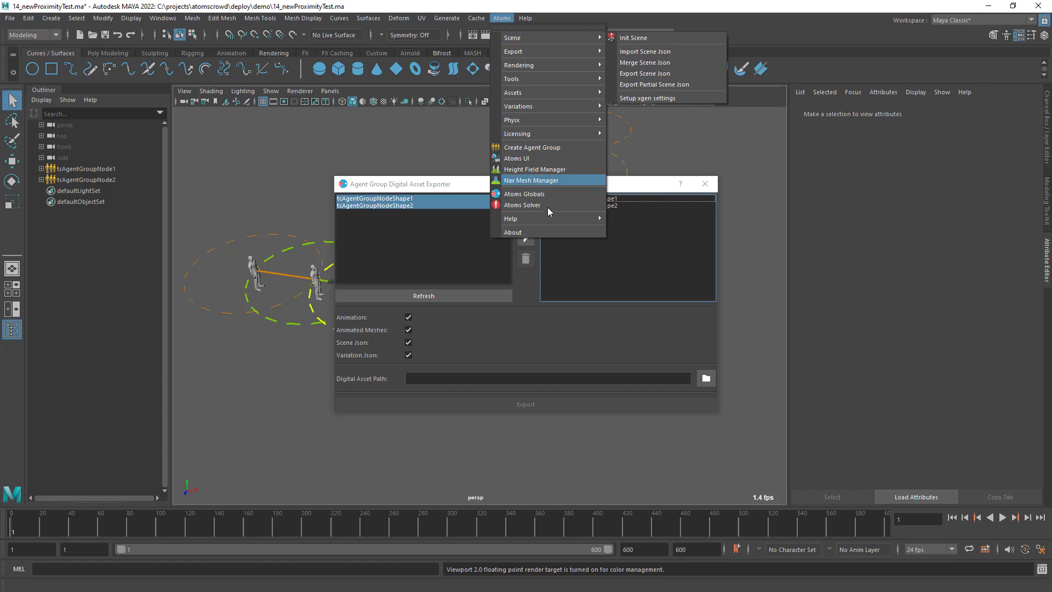
left_click(504, 354)
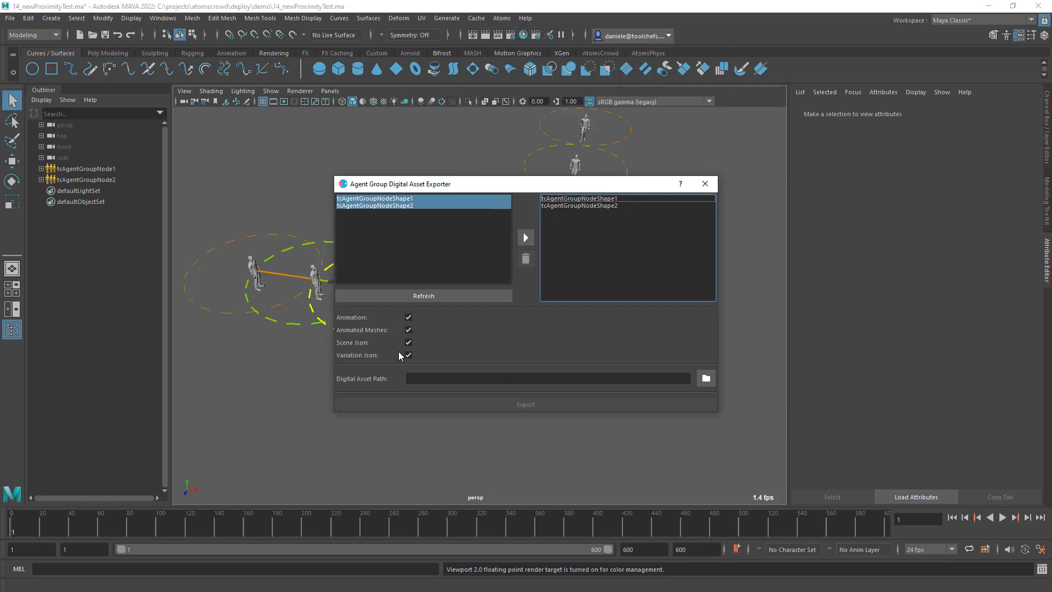
left_click(507, 17)
mouse_move(548, 106)
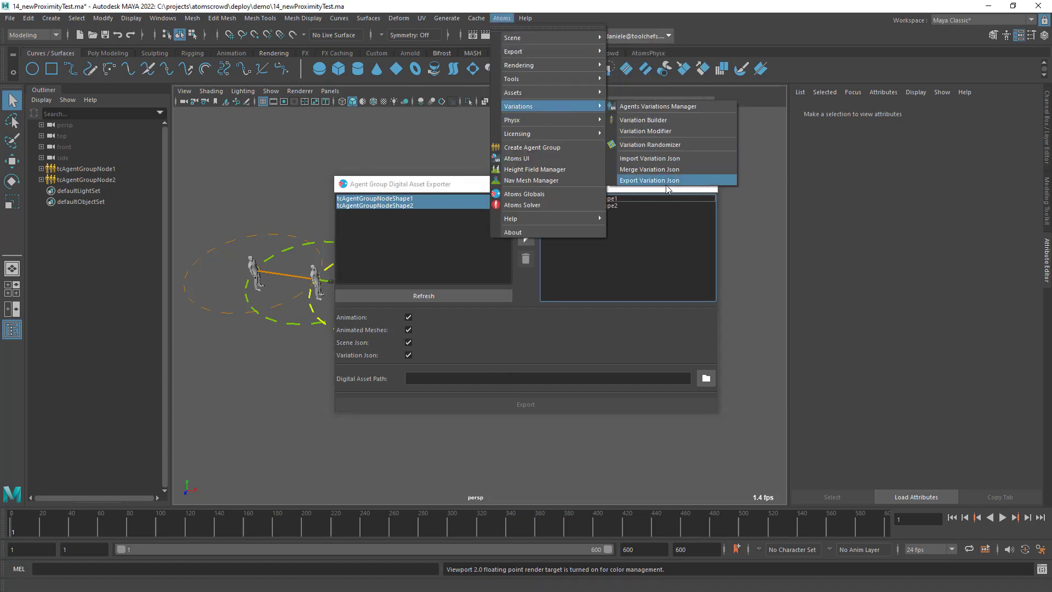
left_click(544, 319)
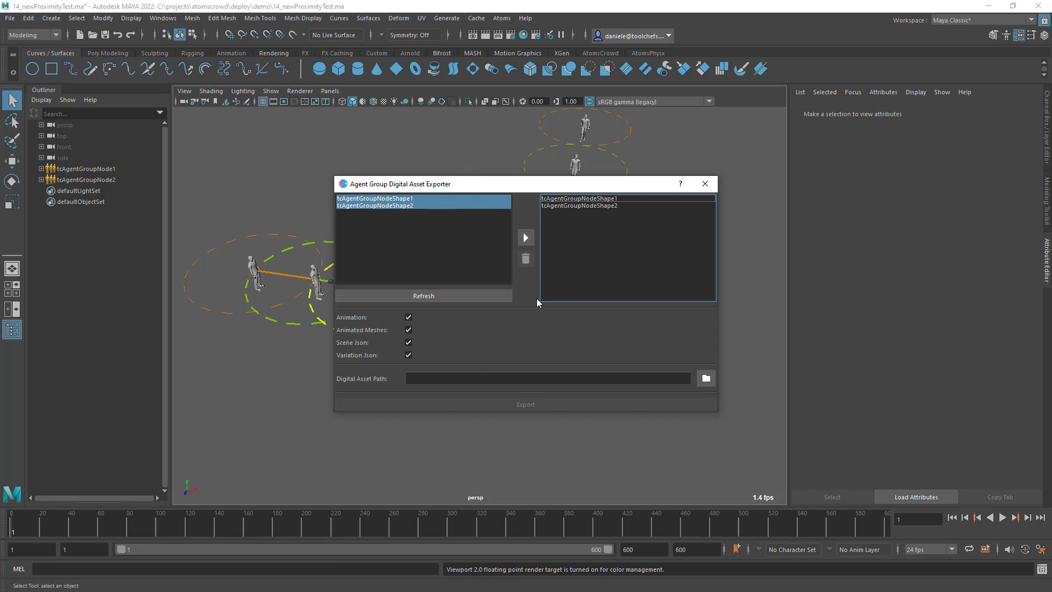
Browse for the digital asset path, create a folder named 1 inside the Desktop's ada folder and open it
left_click(705, 379)
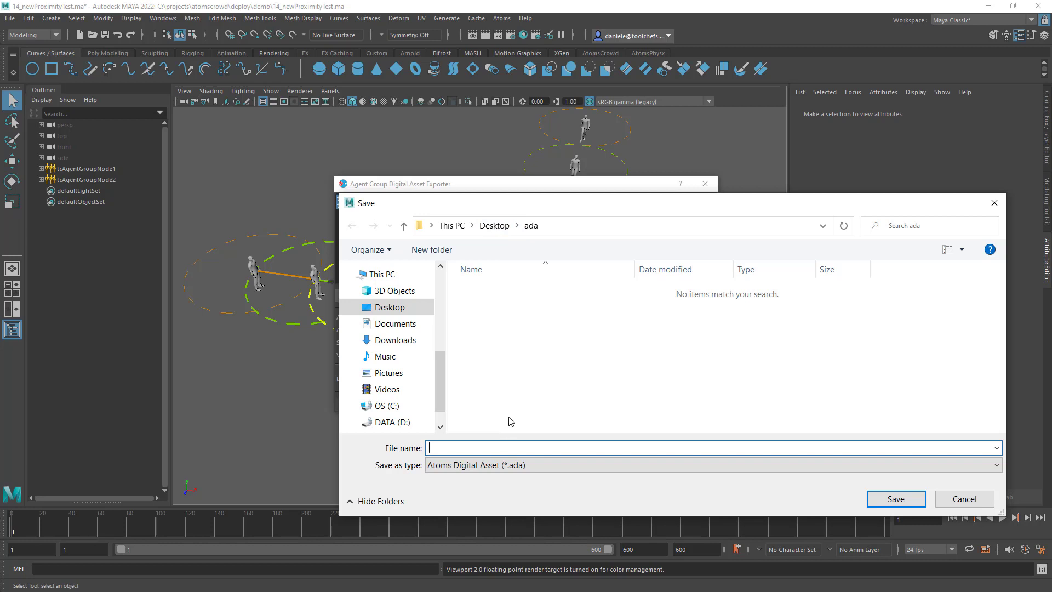
left_click(453, 256)
type("1")
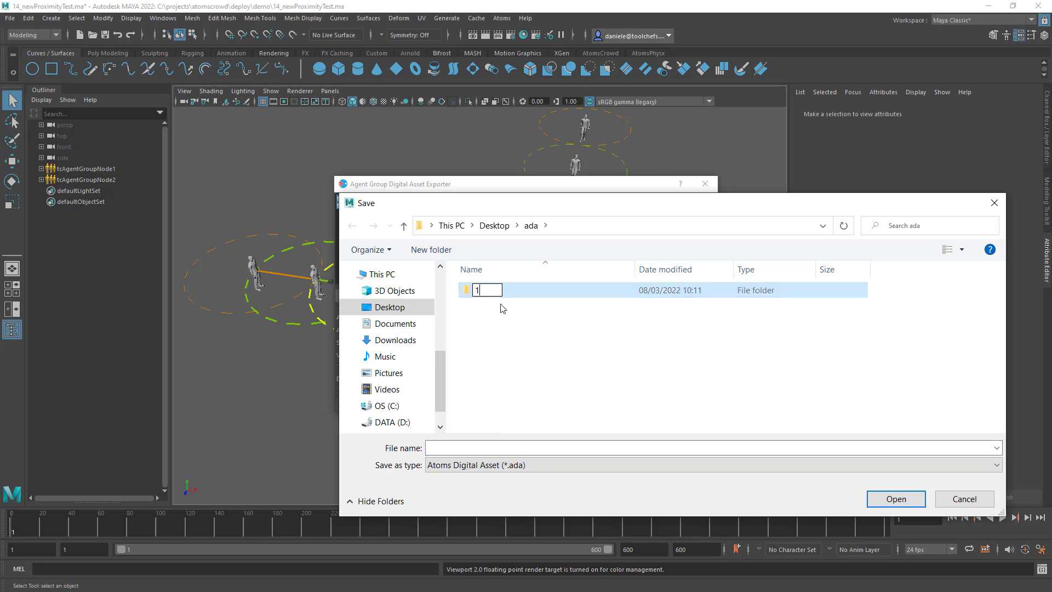
key("Return")
key("Return")
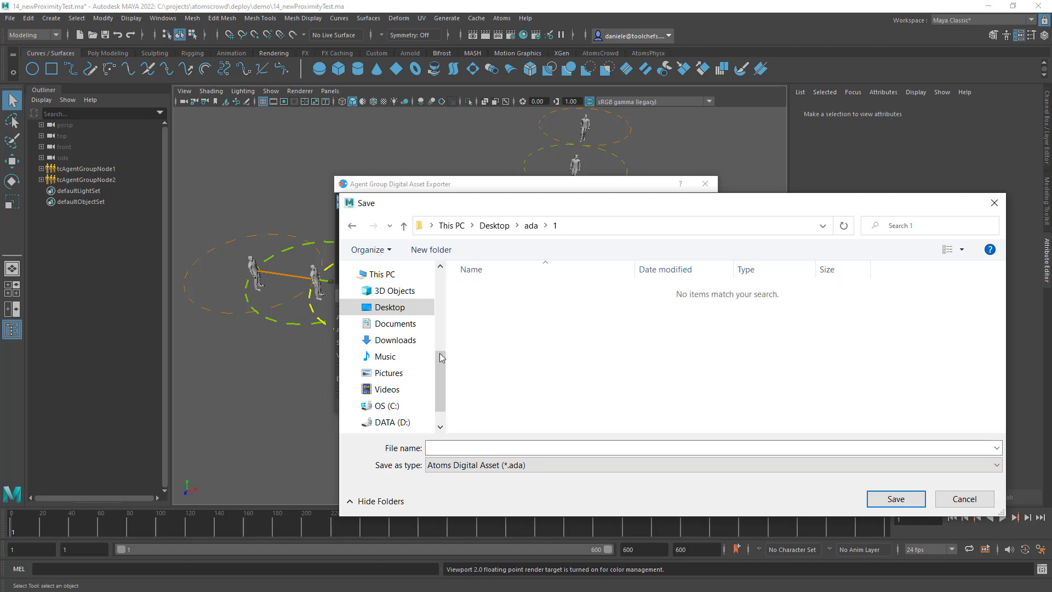
Name the Atoms Digital Asset file proximity and export both agent groups to it
left_click(477, 448)
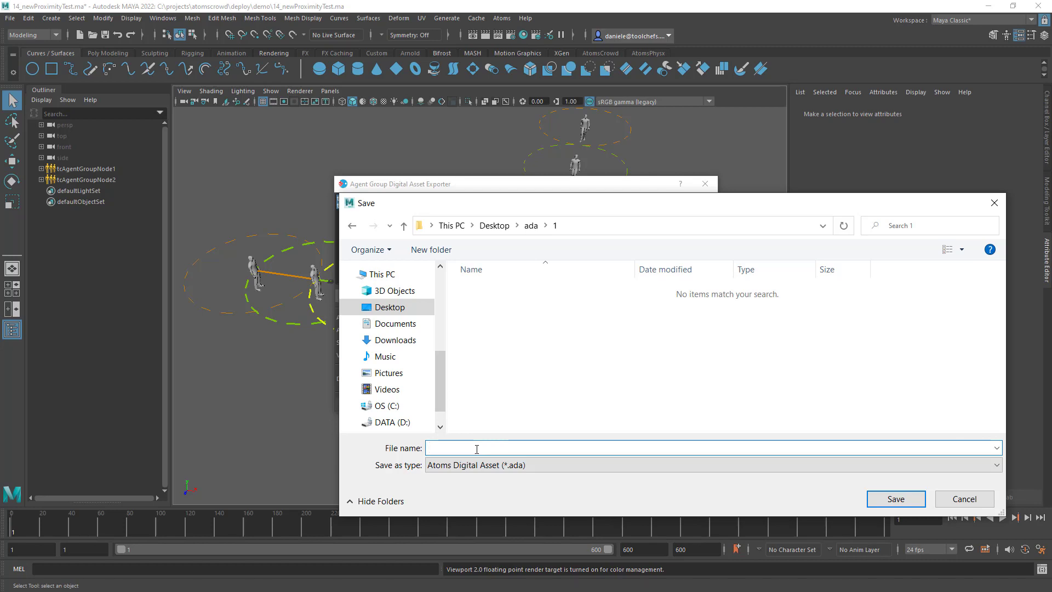
type("proximity")
key("Return")
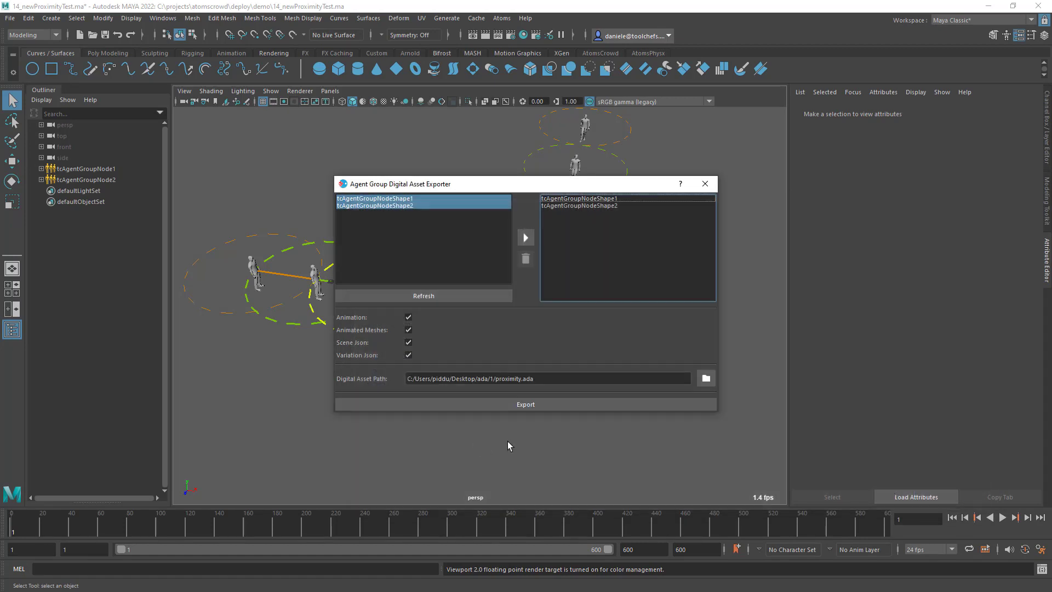
left_click(514, 405)
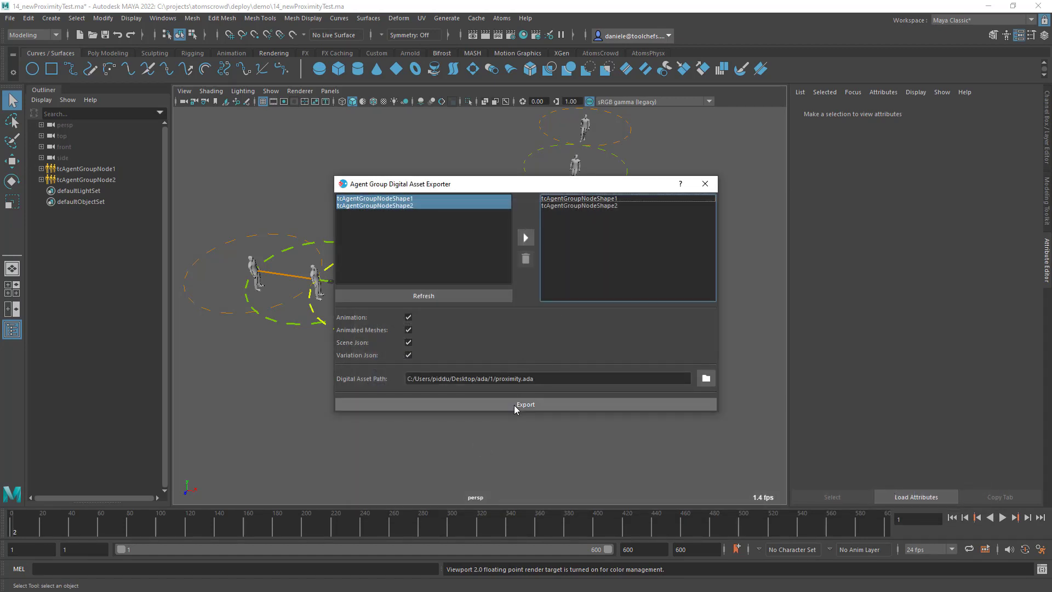
left_click(526, 317)
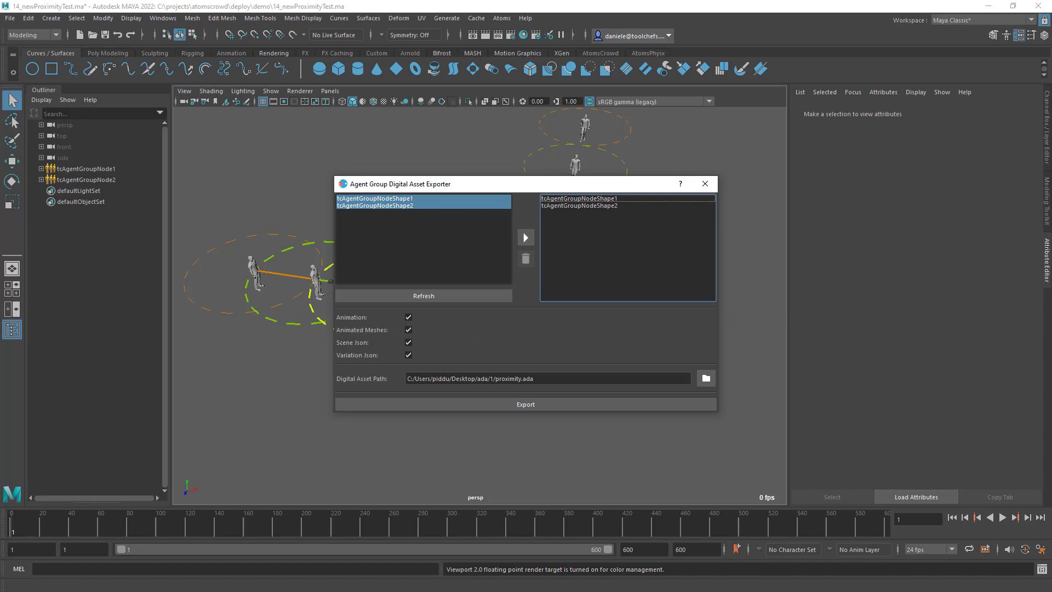
Switch to File Explorer, inspect the exported files in folder 1 and its json subfolder, and return to Maya
key("alt+Tab")
double_click(272, 141)
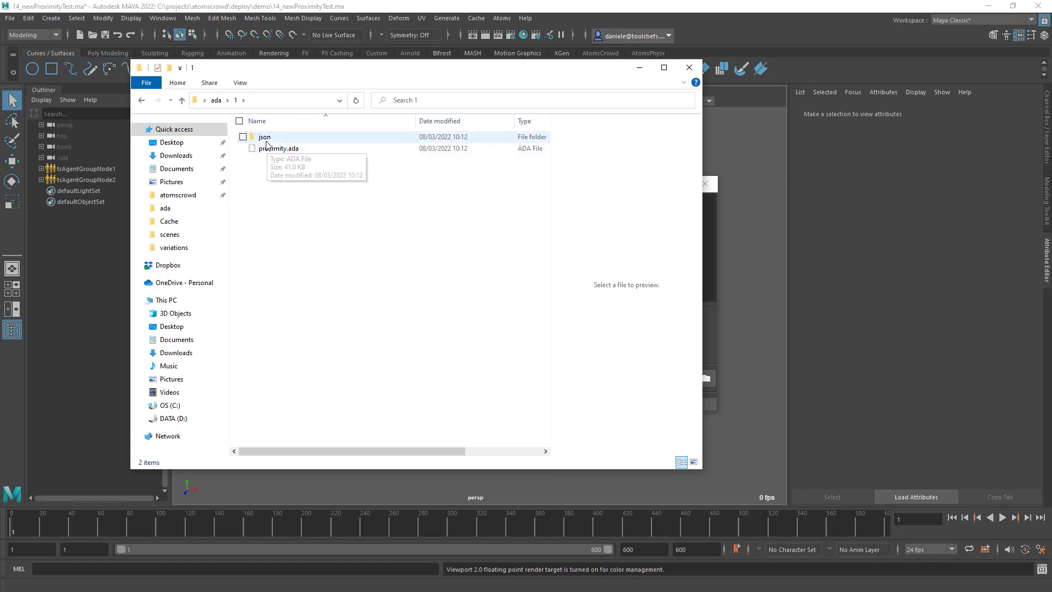
double_click(265, 137)
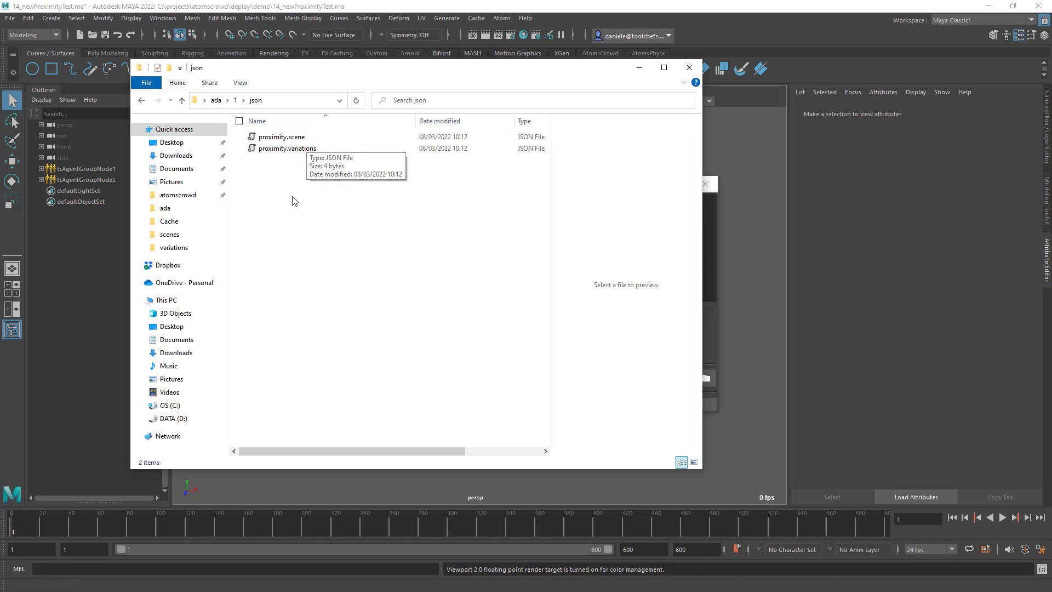
left_click(237, 101)
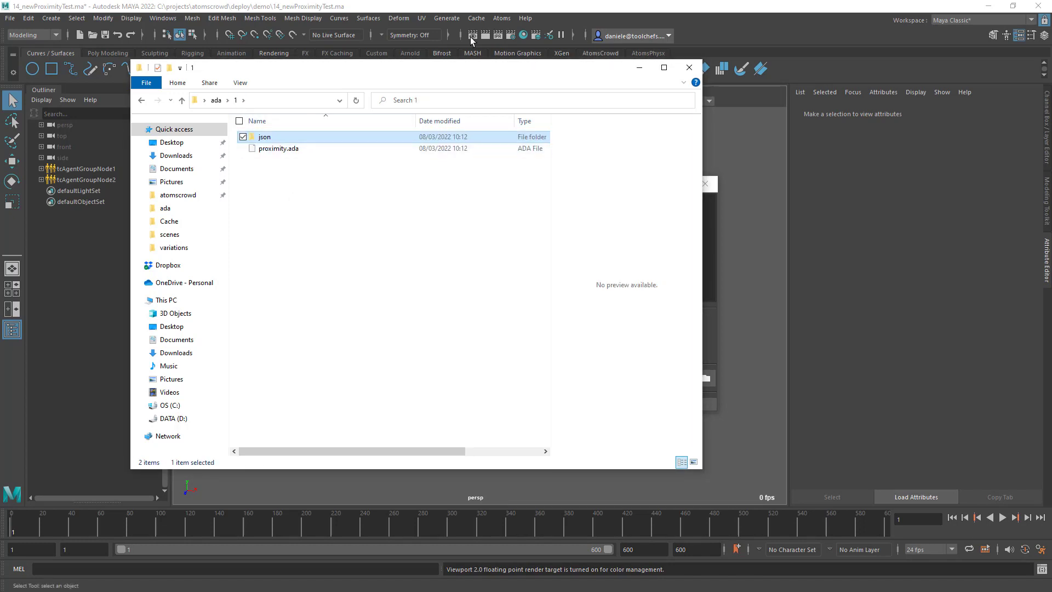
left_click(459, 6)
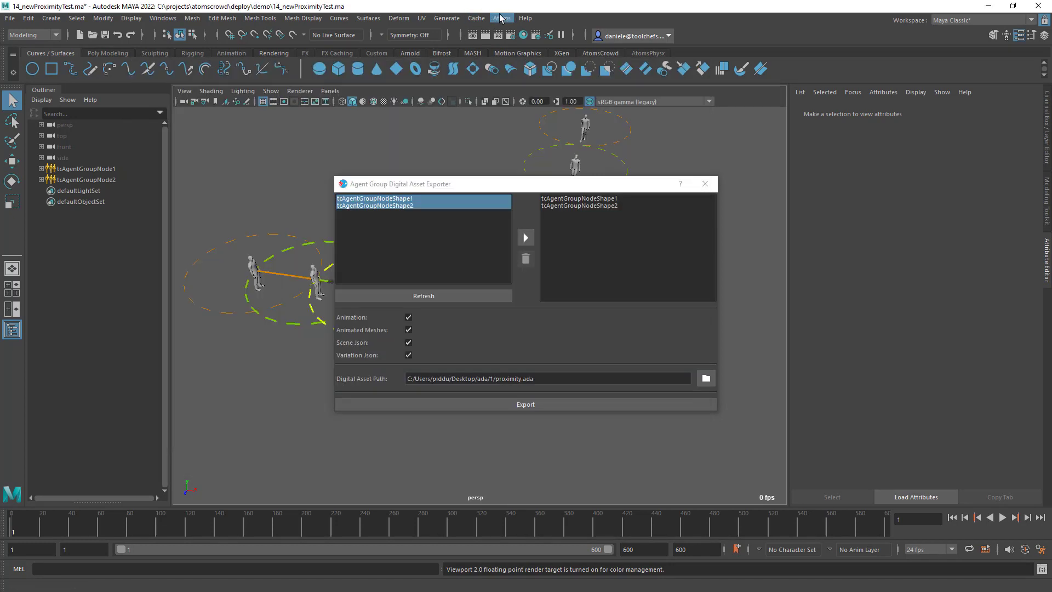
Open the Atoms Metadata Browser and load proximity.ada from the ada/1 folder
left_click(501, 18)
mouse_move(578, 86)
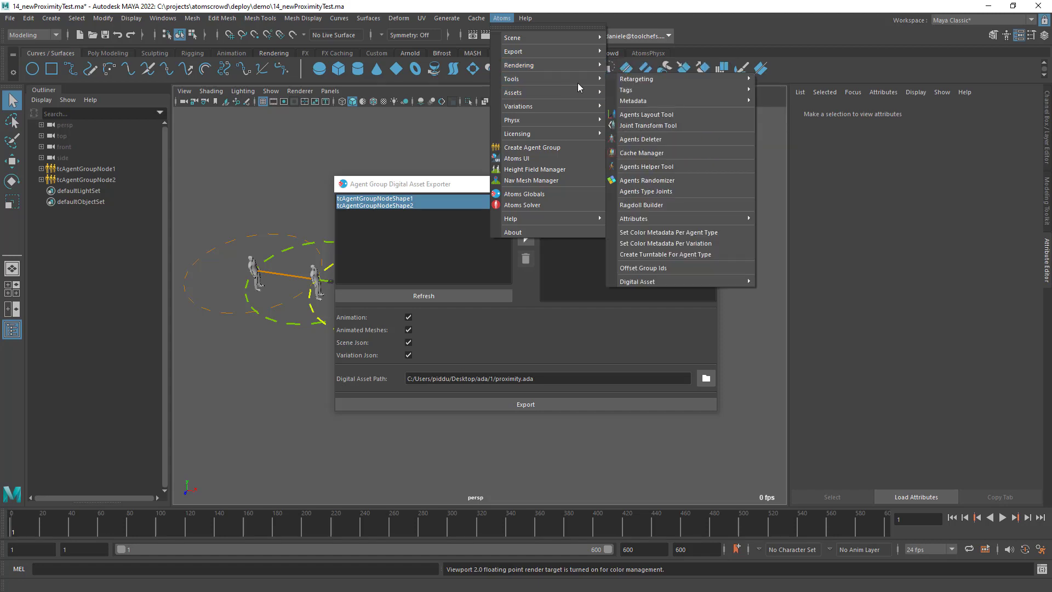
mouse_move(657, 101)
left_click(763, 107)
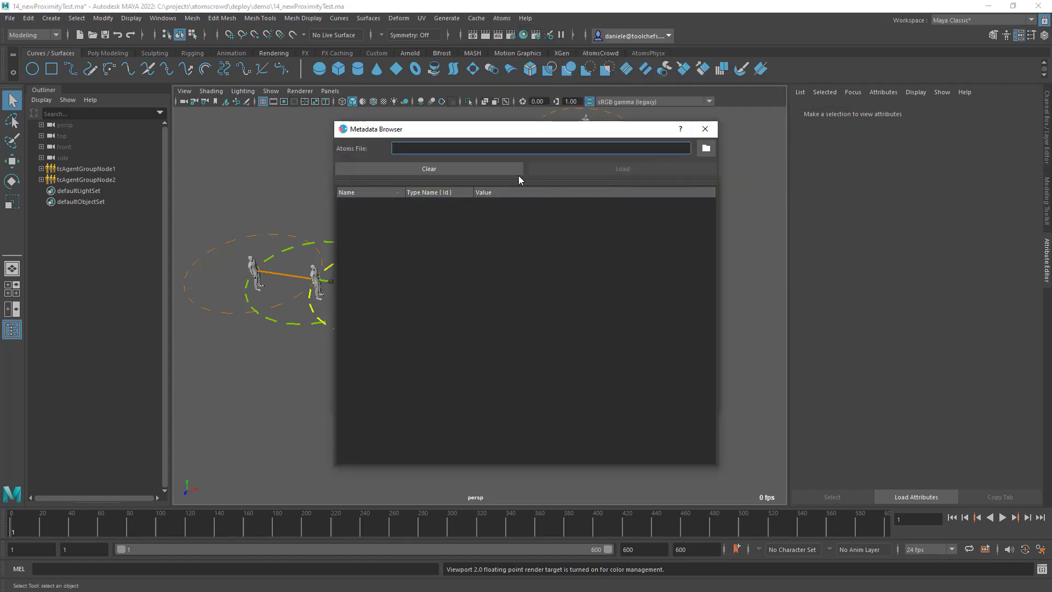
left_click(706, 148)
left_click(483, 253)
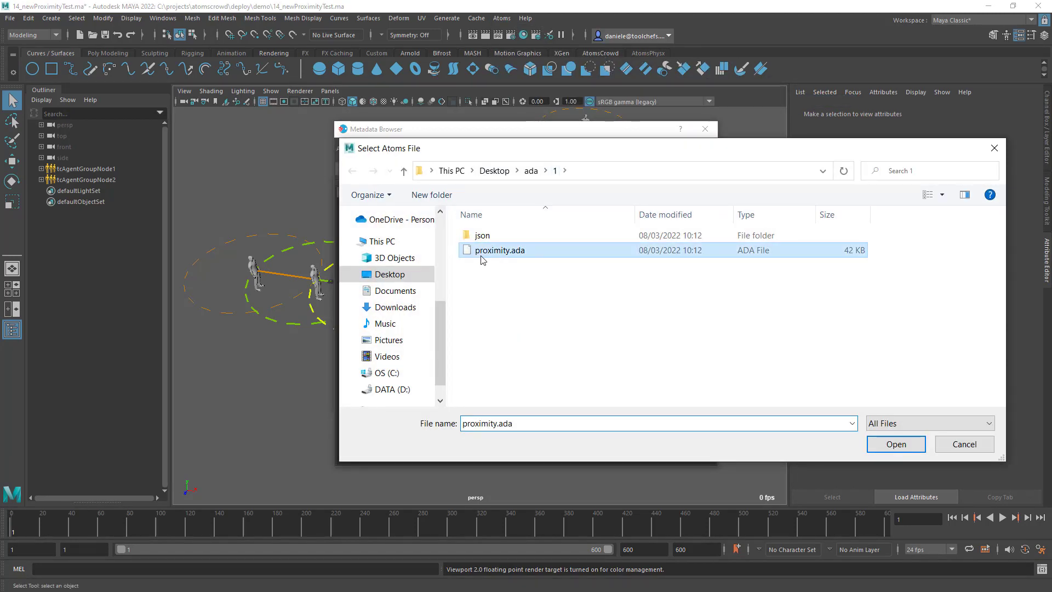
double_click(482, 253)
left_click(594, 171)
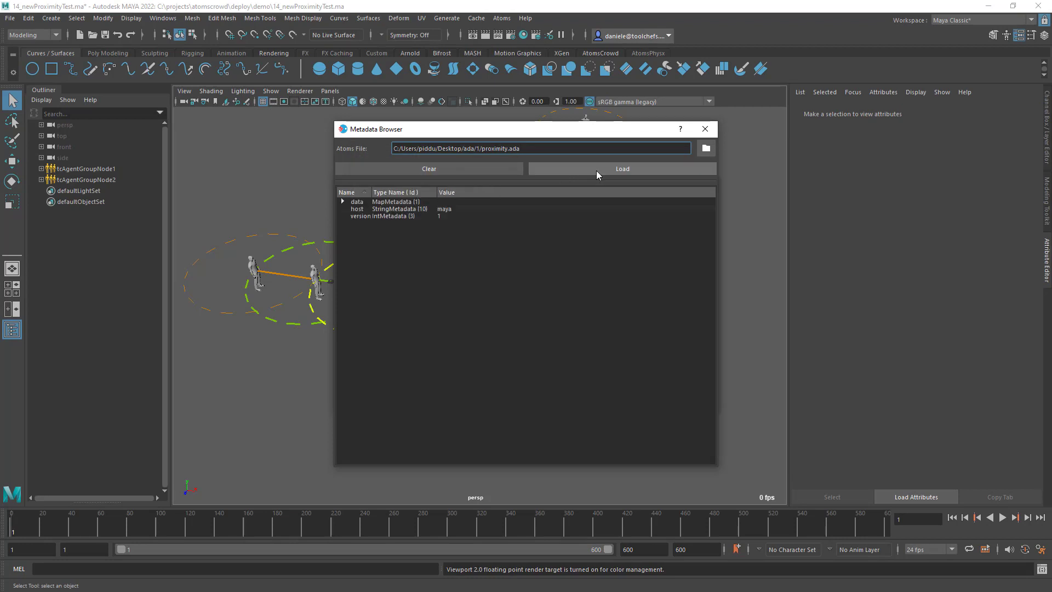
Reposition and widen the Metadata Browser window, and widen its Name and Type Name columns
left_click_drag(399, 130, 324, 112)
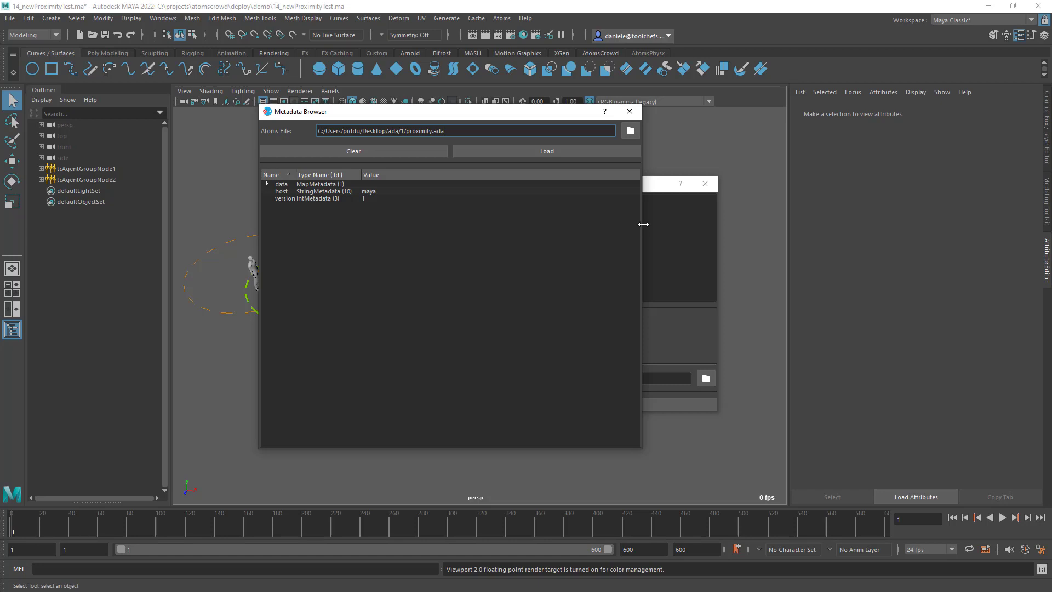
left_click_drag(643, 229, 929, 244)
left_click_drag(295, 176, 355, 176)
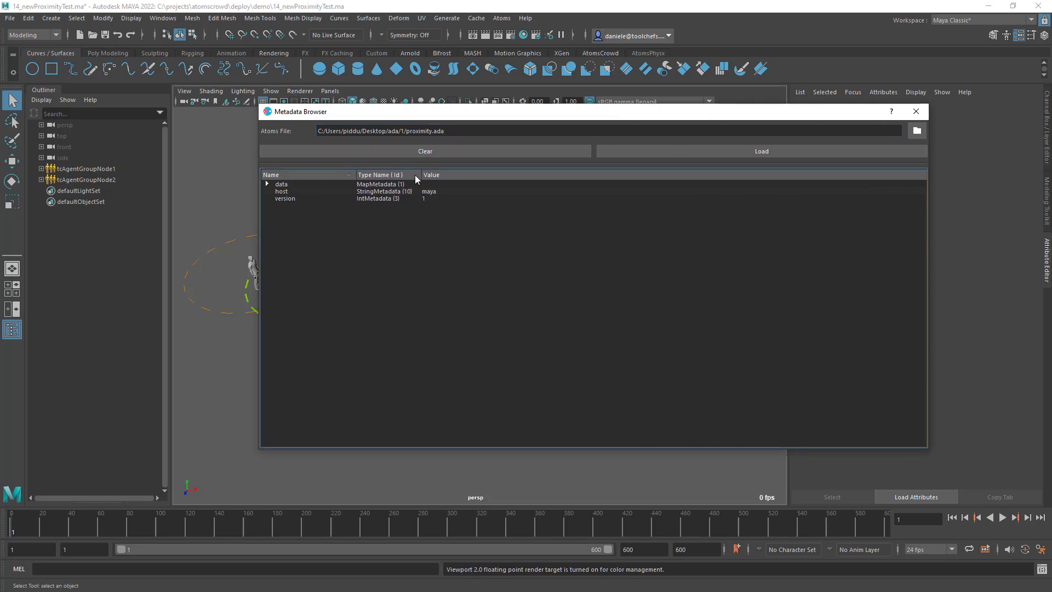
left_click_drag(420, 176, 463, 176)
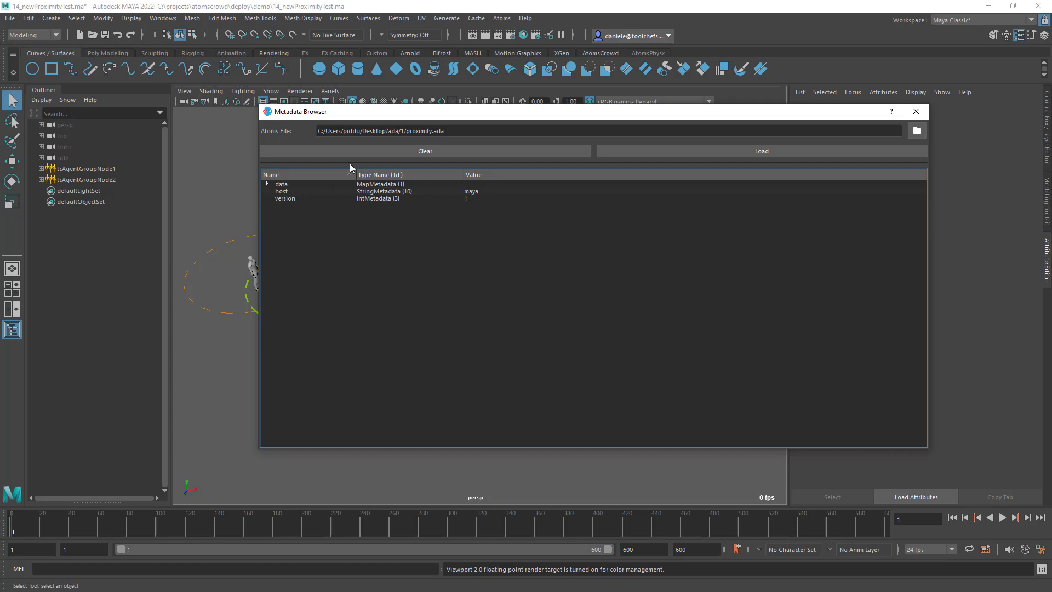
Expand the data entry and its scene and agentGroups branches to examine the asset's stored structure
left_click(266, 185)
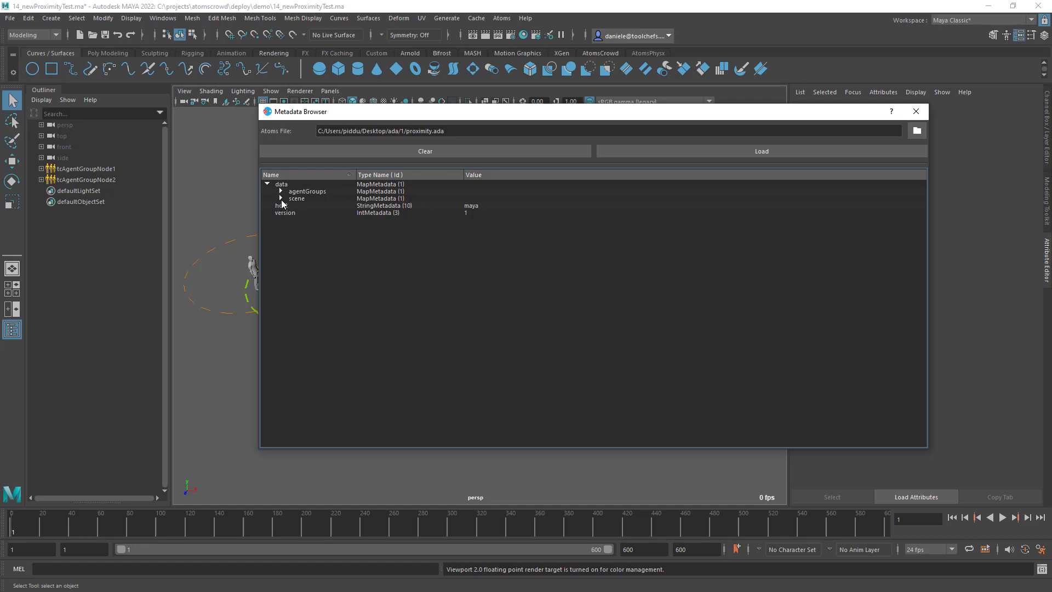
left_click(281, 199)
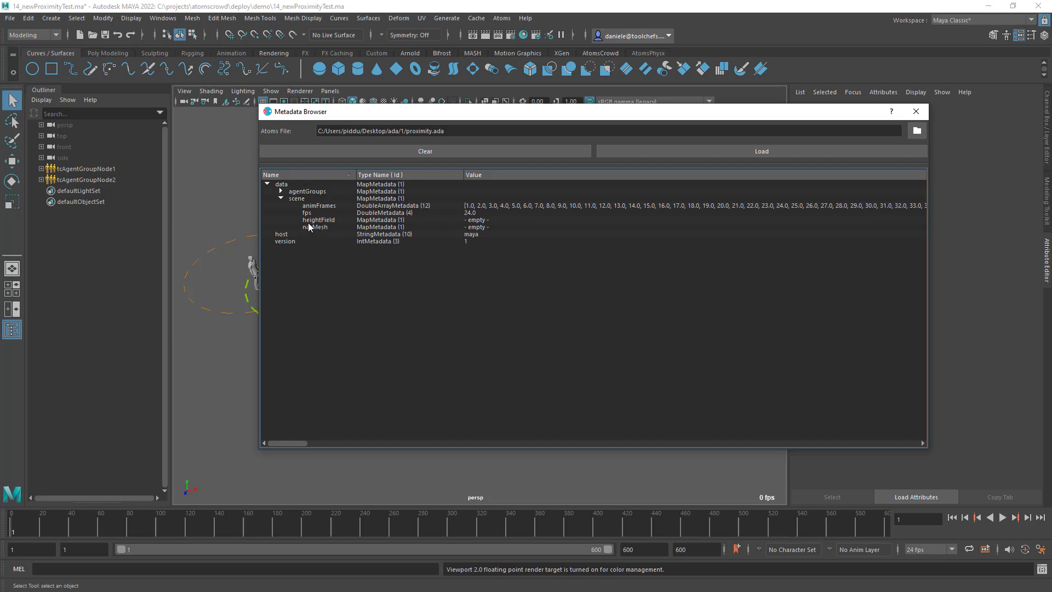
left_click(281, 192)
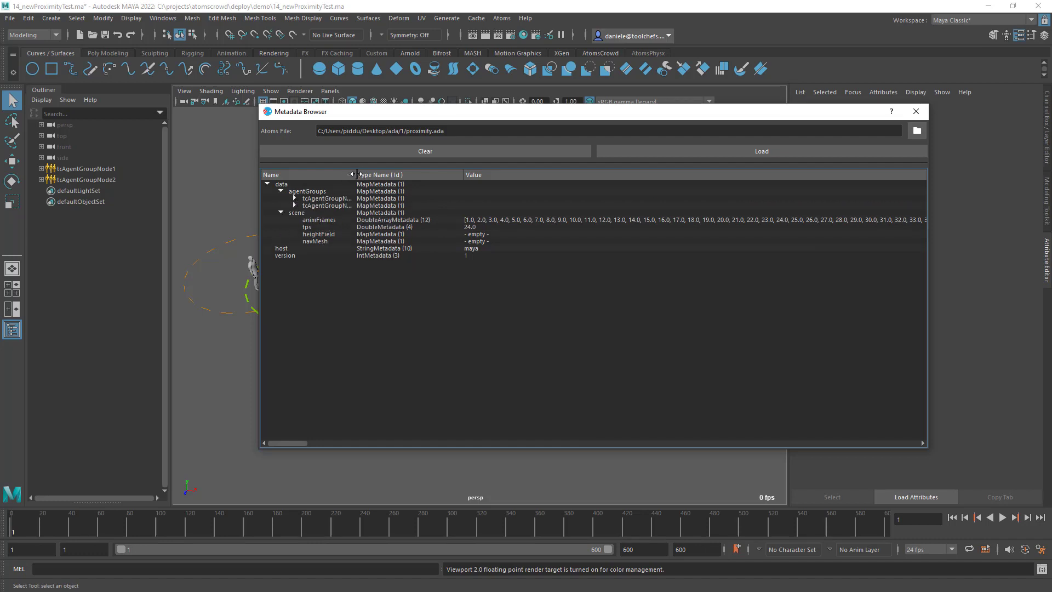
Widen the Name column and examine tcAgentGroupNodeShape1's hostData, expanding and collapsing its addMetadata entry
left_click_drag(354, 174, 417, 173)
left_click(296, 199)
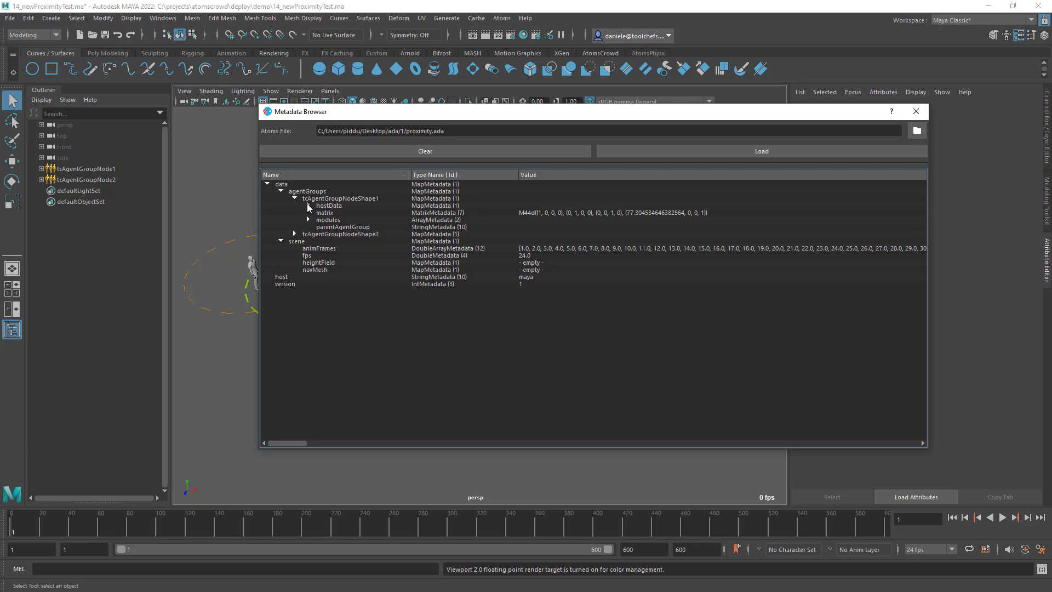
left_click(308, 207)
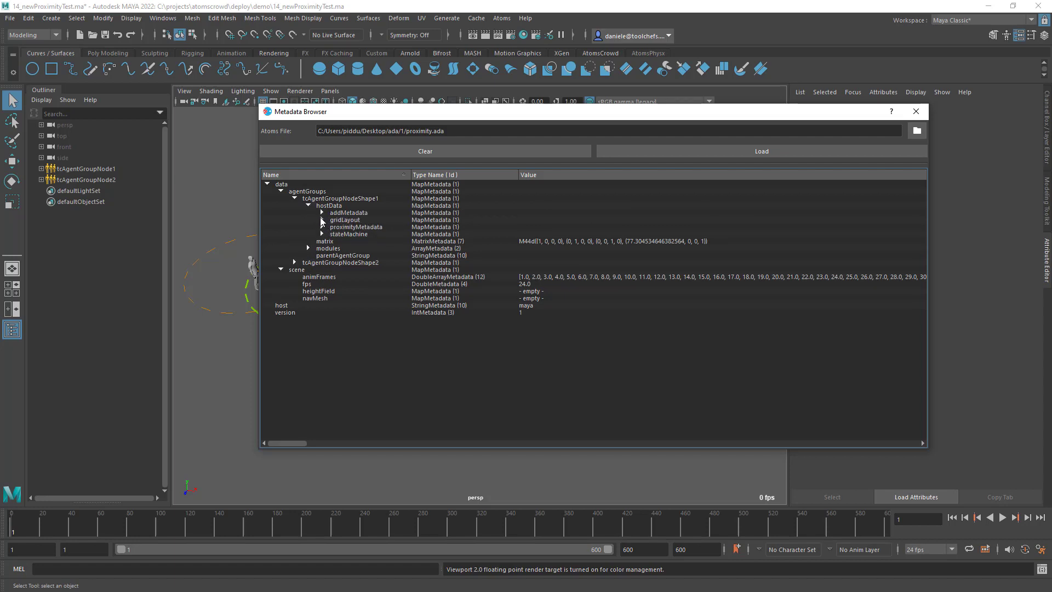
left_click(322, 212)
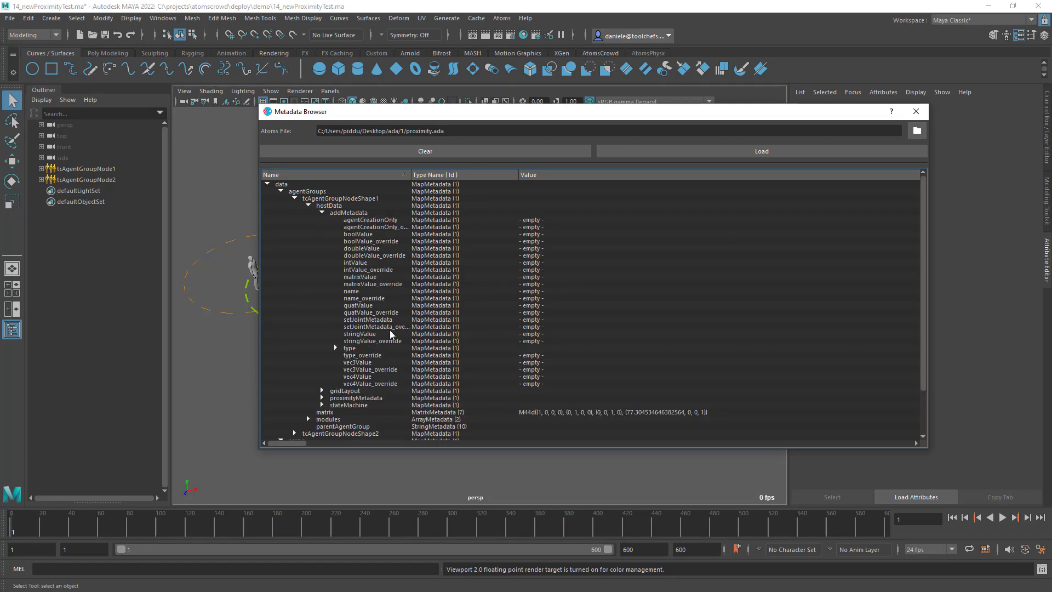
left_click(322, 213)
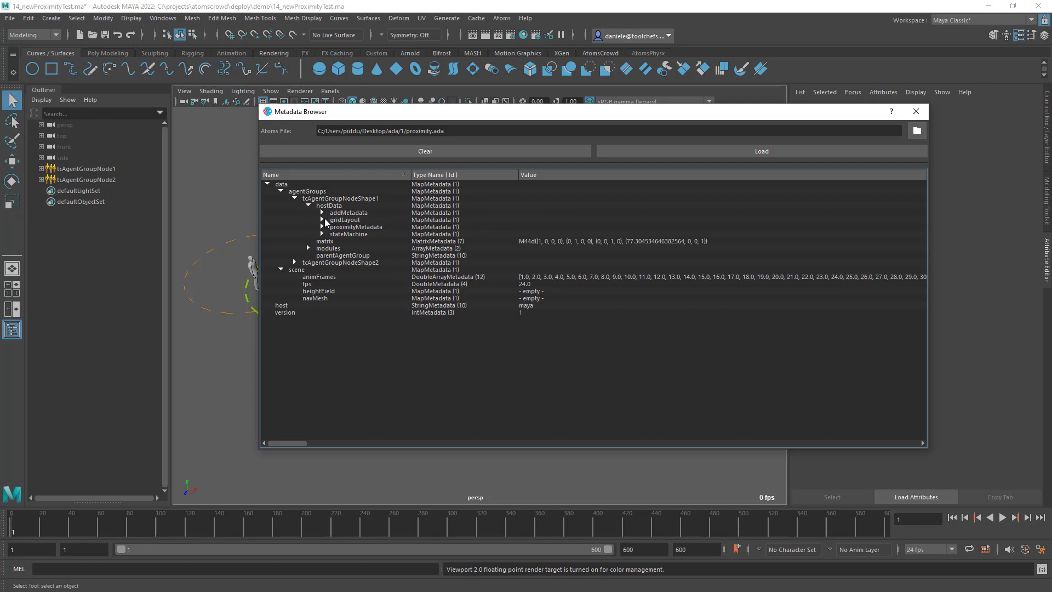
Collapse tcAgentGroupNodeShape1's hostData, expand its modules array, and examine module 0 and its moduleAttributes before collapsing that module
left_click(308, 206)
left_click(308, 219)
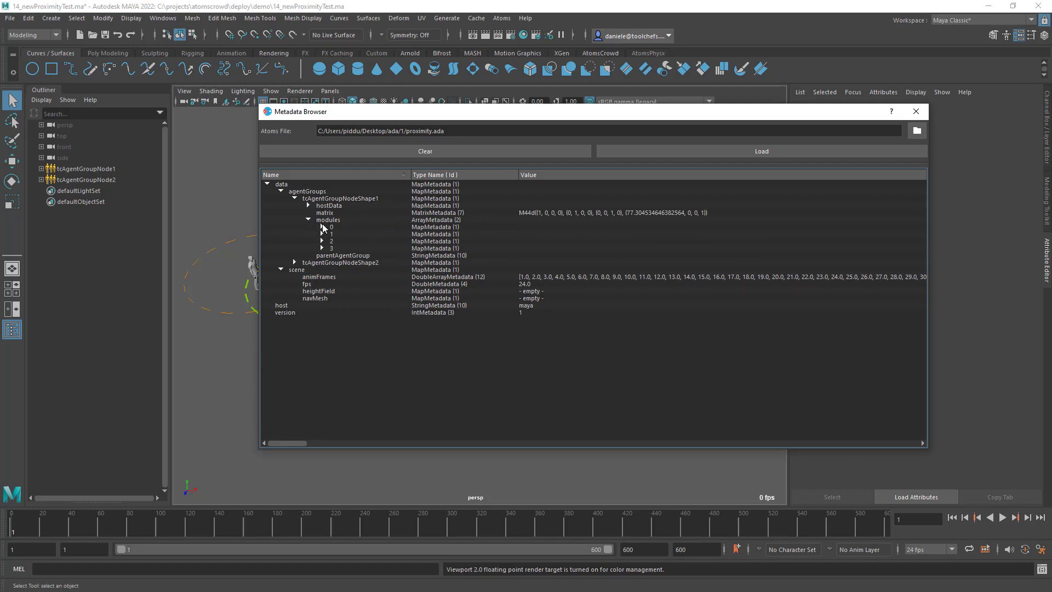
left_click(322, 227)
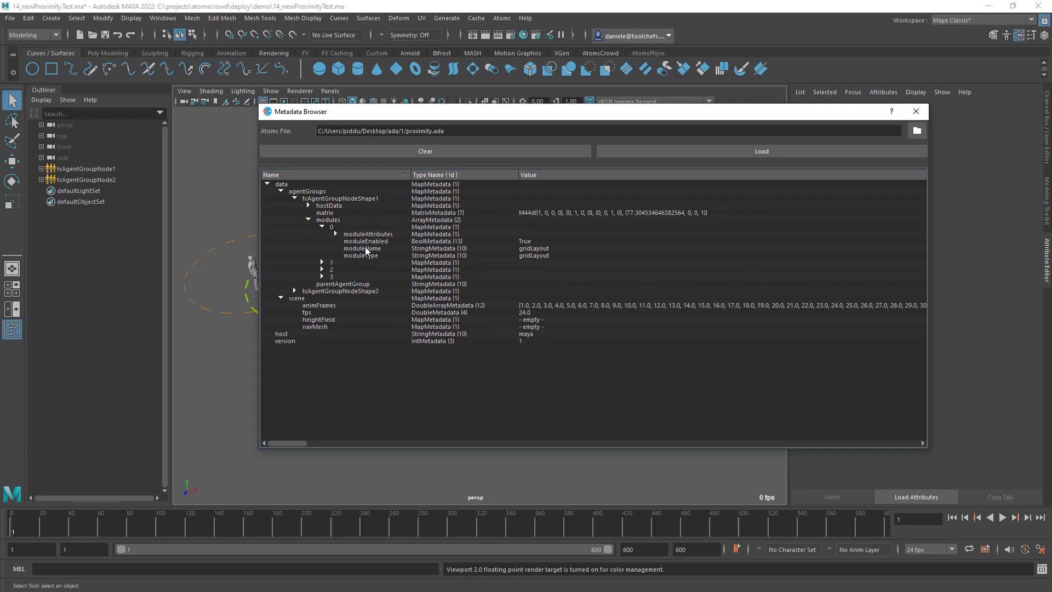
left_click(336, 234)
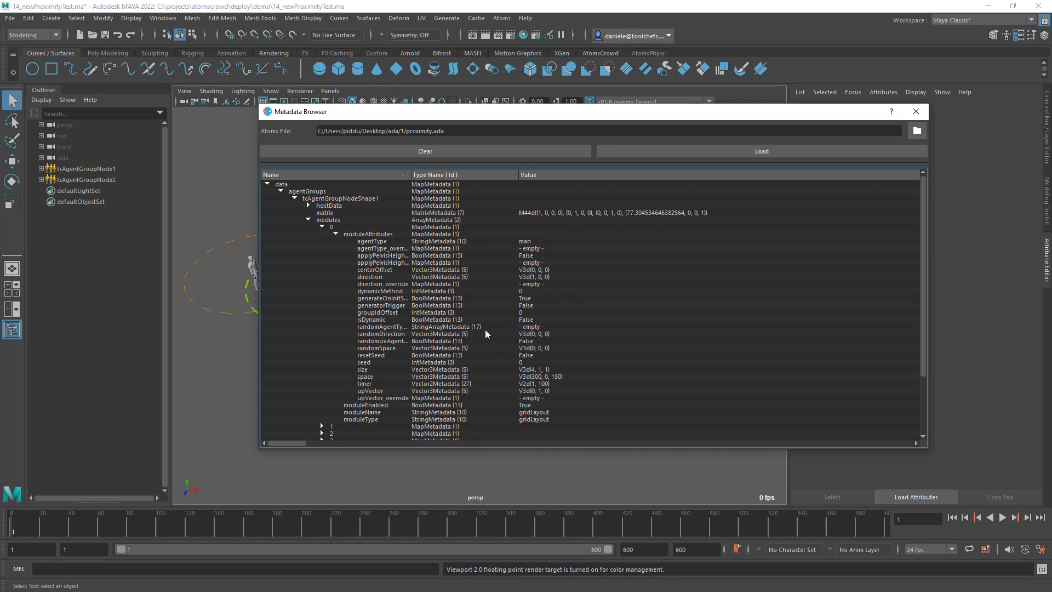
left_click_drag(336, 236, 280, 238)
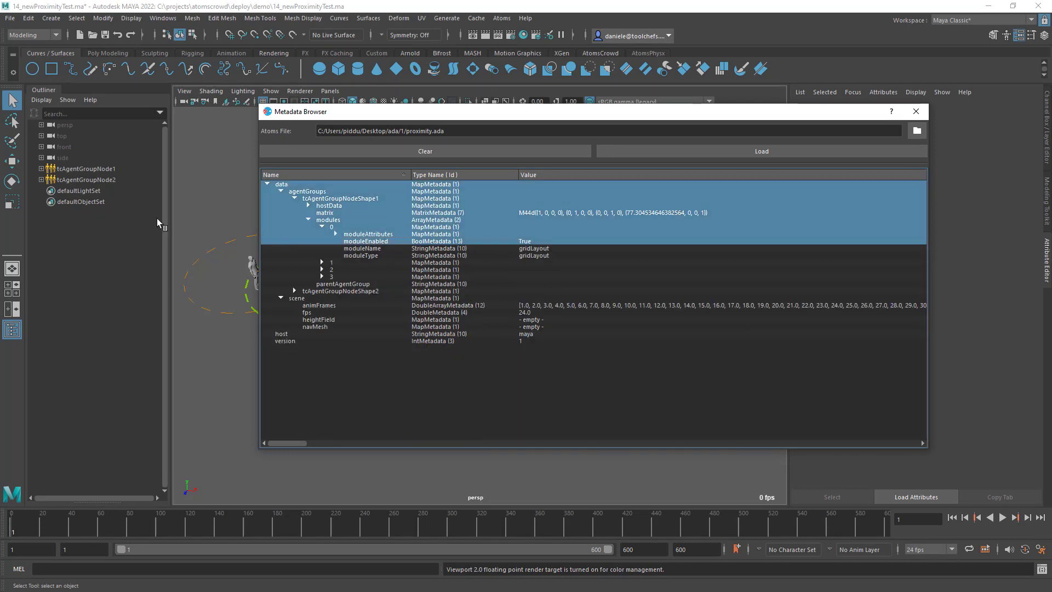
left_click(322, 227)
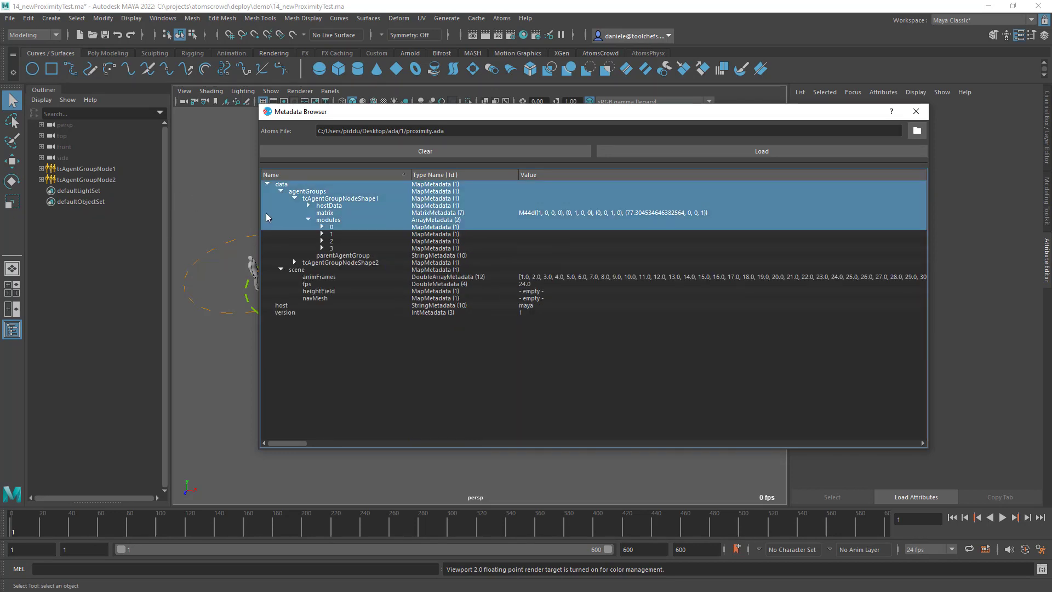
Expand module 1 and its moduleAttributes, and examine the stored stateMachine settings
left_click(322, 234)
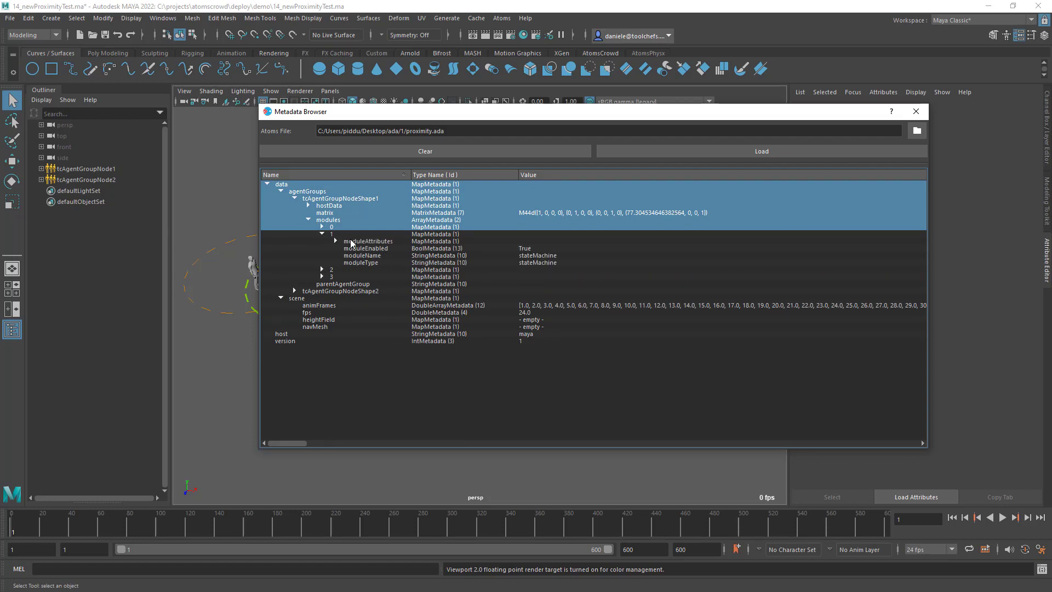
left_click(336, 241)
left_click(336, 241)
left_click(336, 241)
scroll(340, 236, "down", 5)
scroll(343, 230, "up", 5)
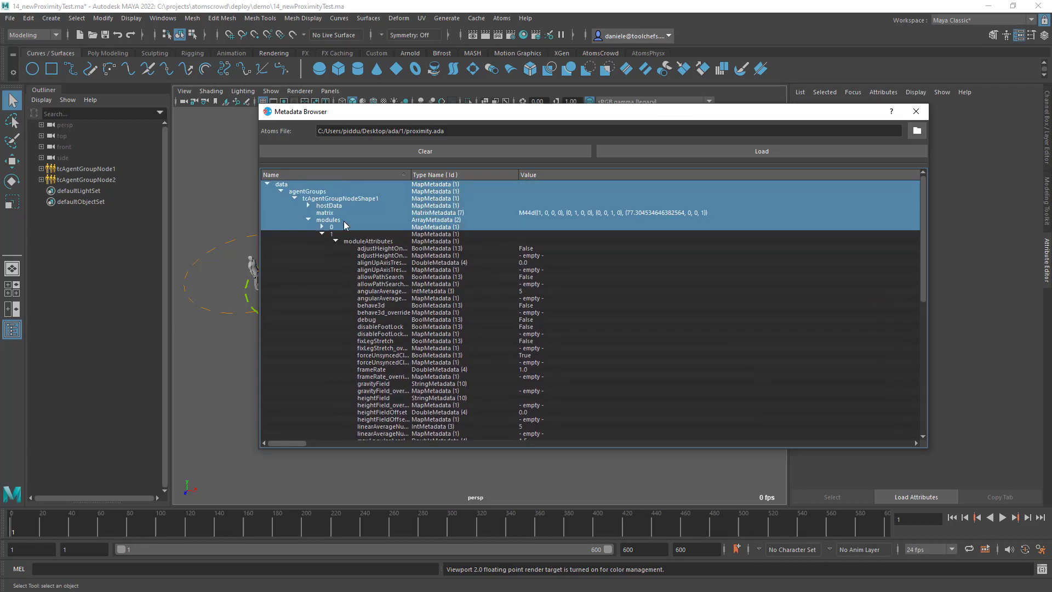
Collapse the agentGroups, scene and data branches, and close the Metadata Browser and the Agent Group Digital Asset Exporter
left_click(281, 191)
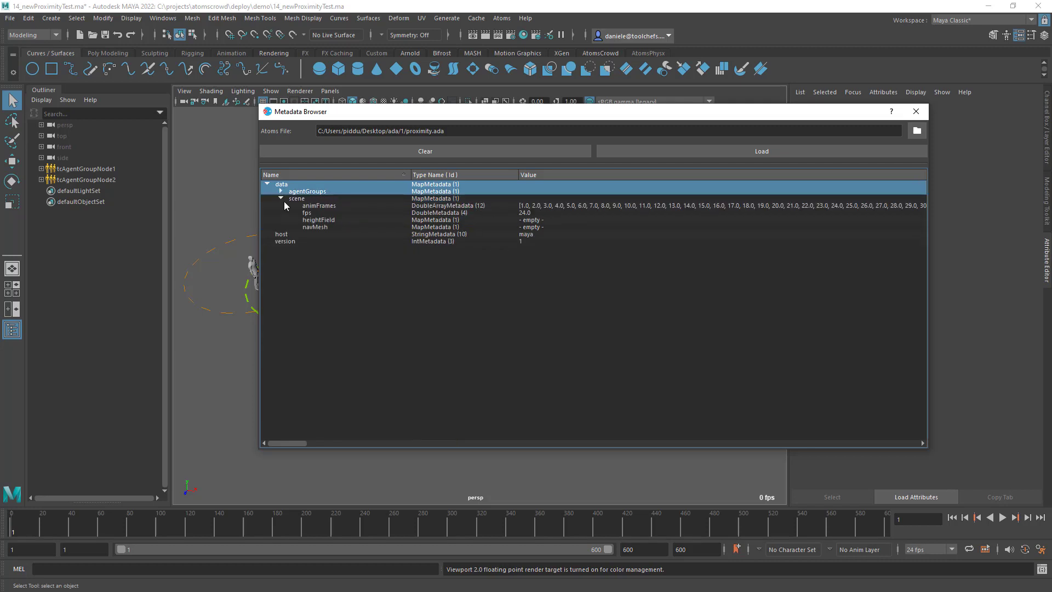
left_click(281, 199)
left_click(267, 184)
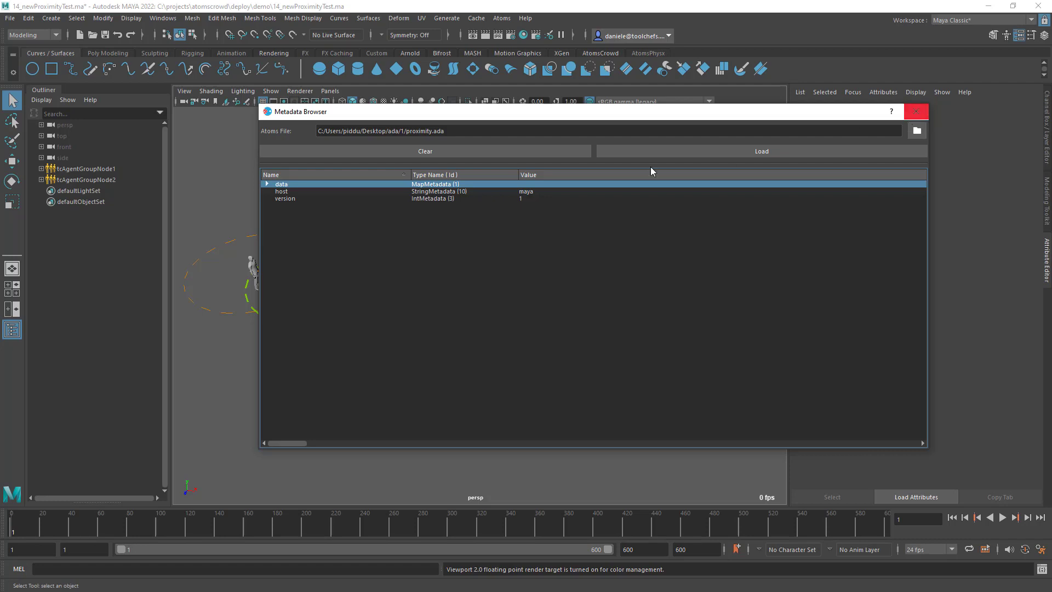
left_click(917, 112)
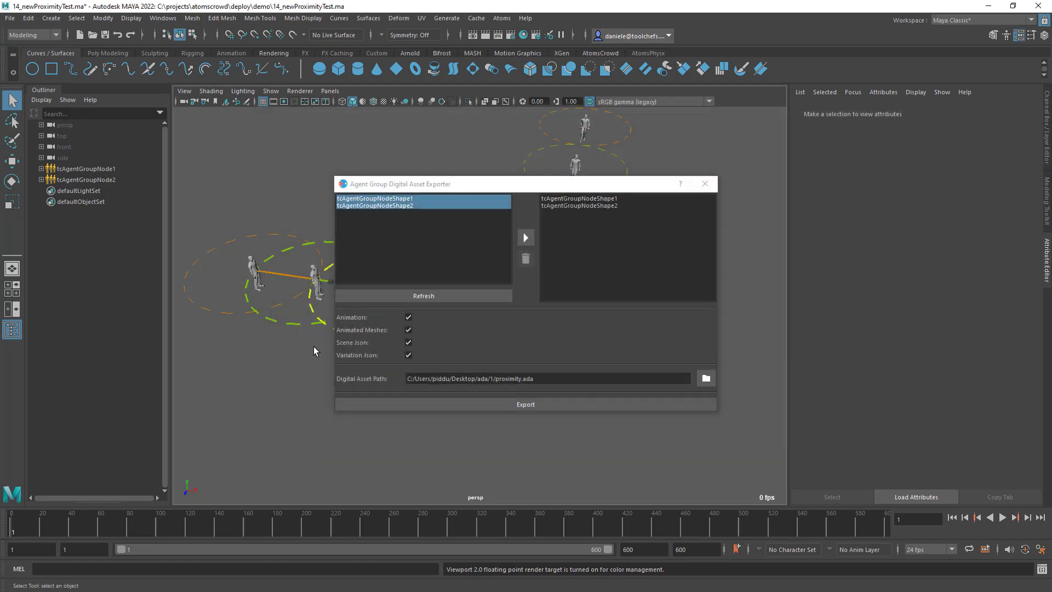
left_click(705, 184)
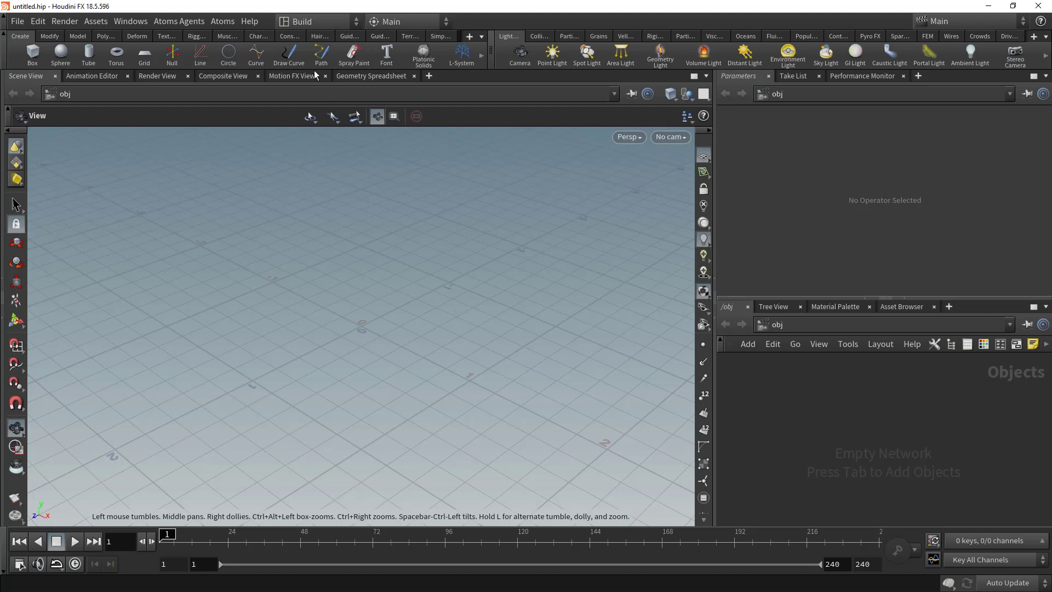
Switch to Houdini and open the Atoms Agent Group Digital Asset Importer
left_click(223, 22)
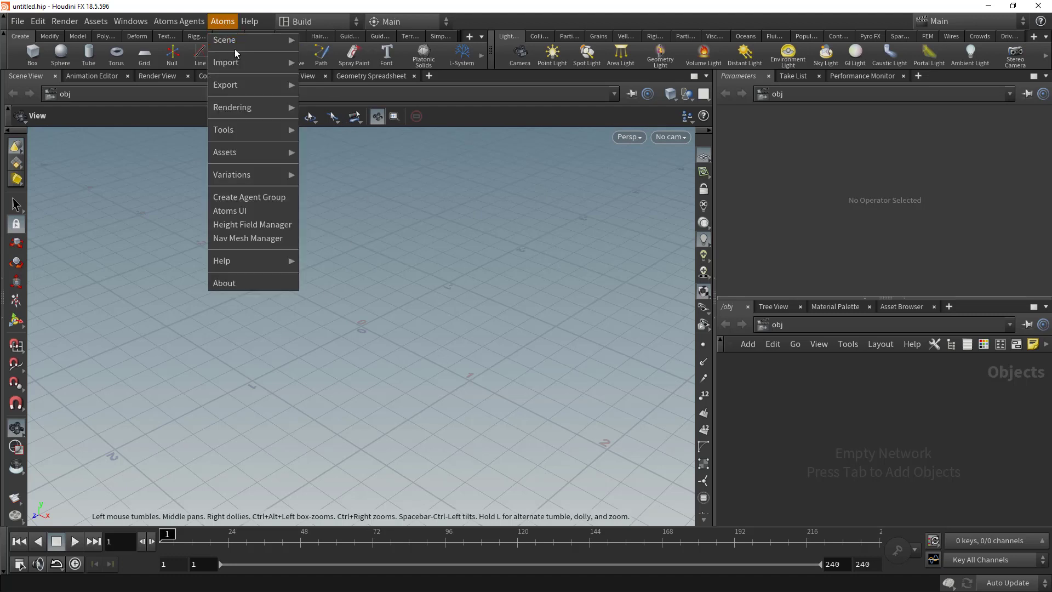
left_click(366, 388)
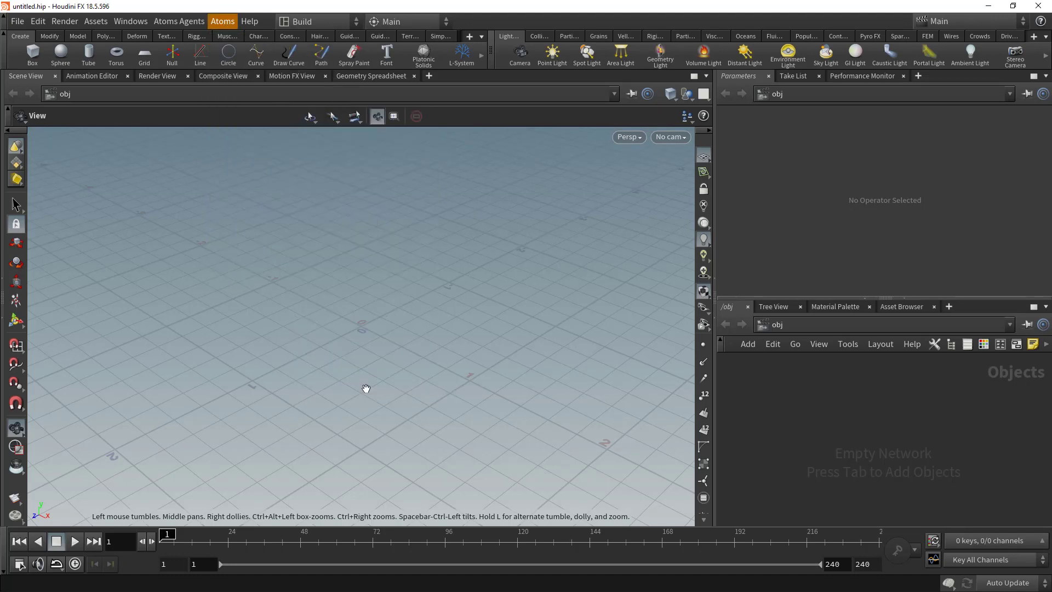
left_click(224, 22)
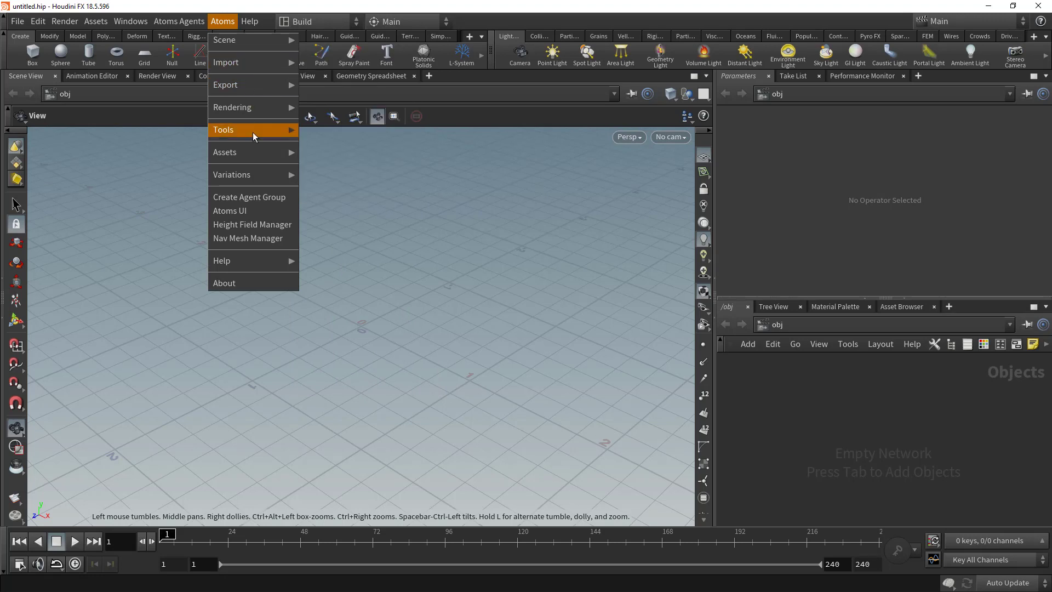
mouse_move(253, 135)
mouse_move(409, 383)
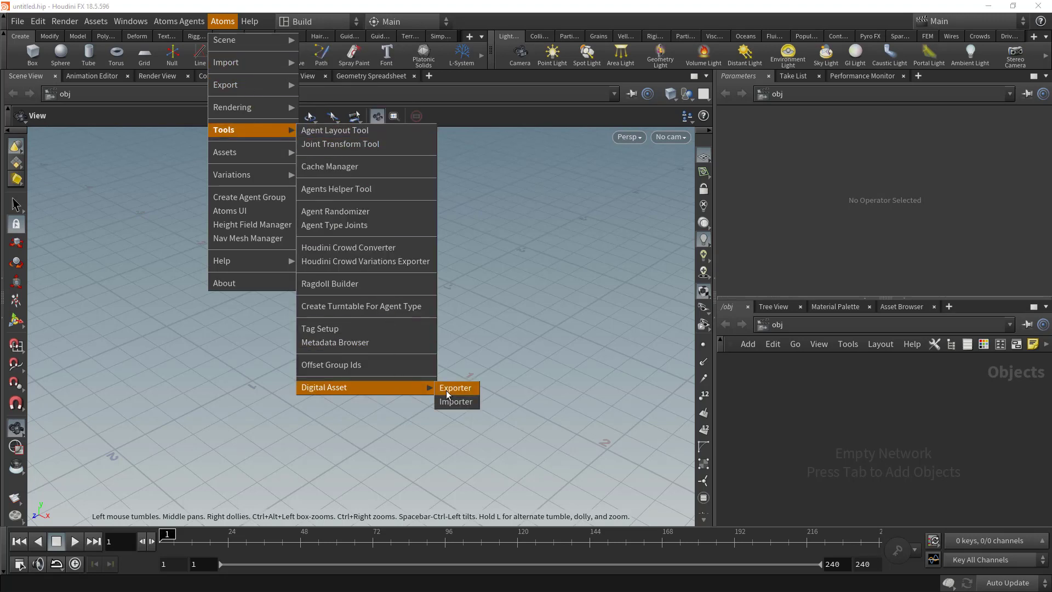
left_click(453, 402)
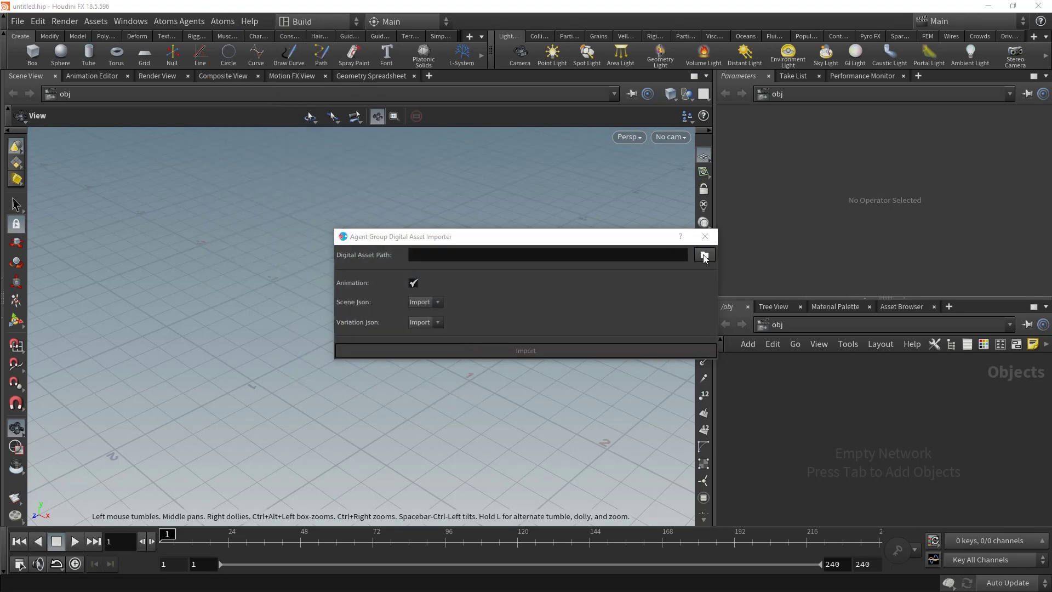
Import proximity.ada from the ada/1 folder with animation enabled and the scene and variation JSON set to Import, and close the importer
left_click(704, 256)
double_click(496, 317)
left_click(501, 335)
double_click(501, 335)
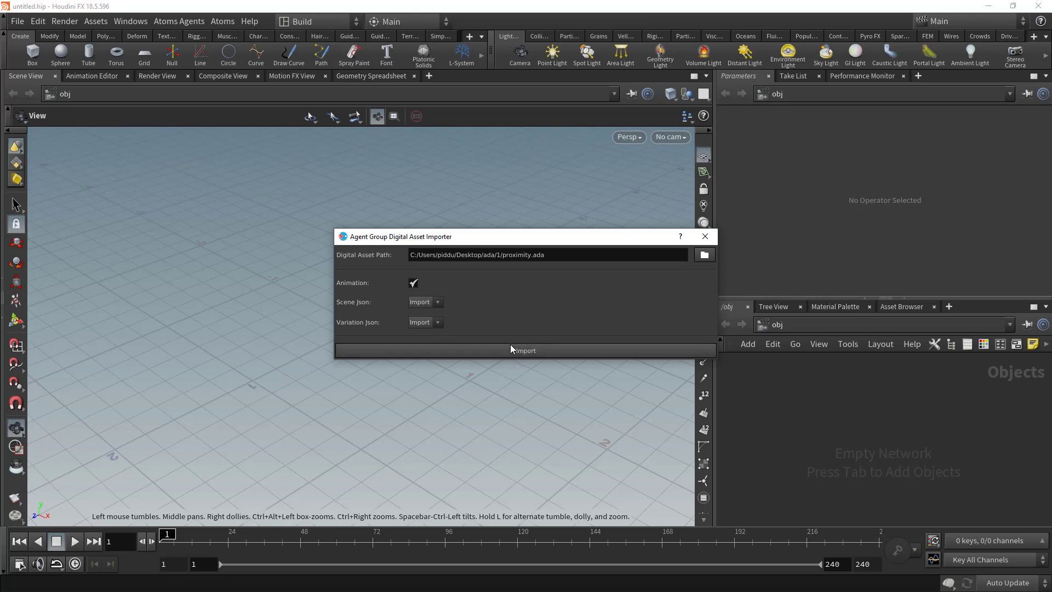
left_click(439, 303)
left_click(512, 311)
left_click(524, 352)
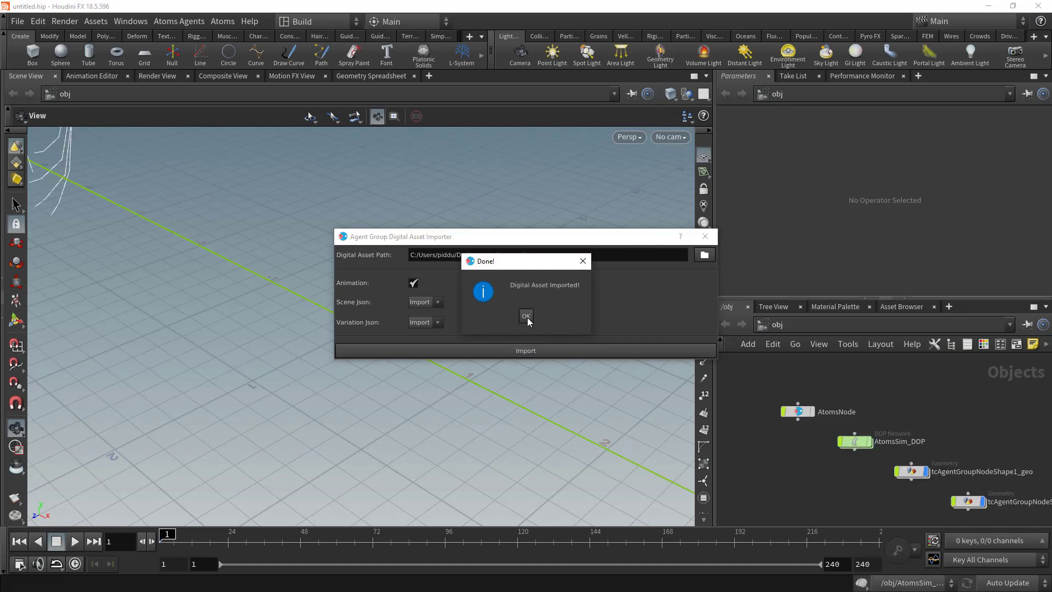
left_click(526, 316)
left_click(706, 236)
Frame both imported agent groups in the viewport, play the simulation, and stop it at frame 220
left_click_drag(274, 285, 252, 280)
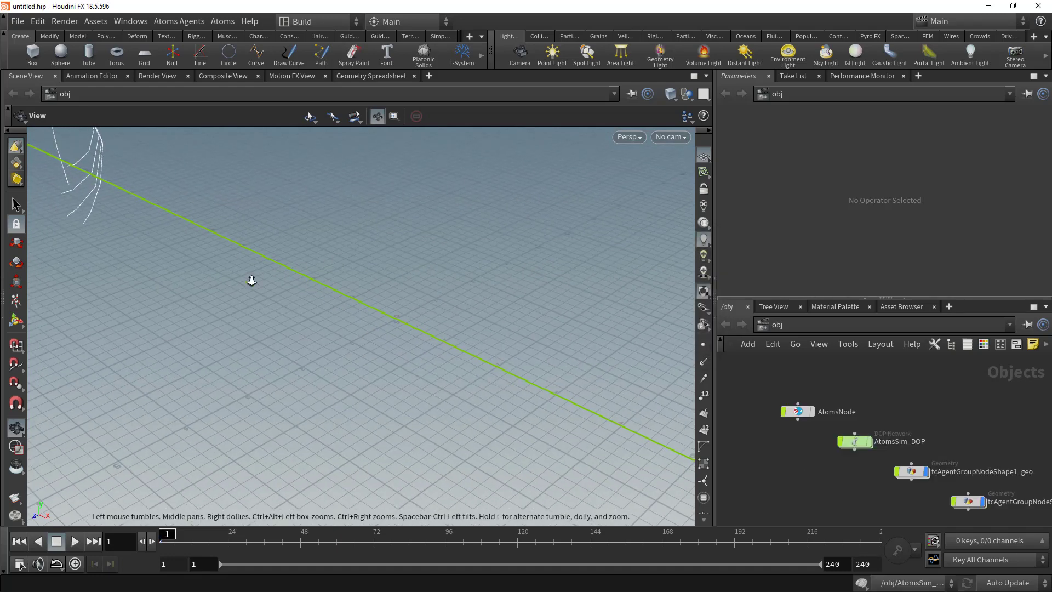
right_click_drag(252, 281, 222, 279)
right_click_drag(340, 240, 244, 257)
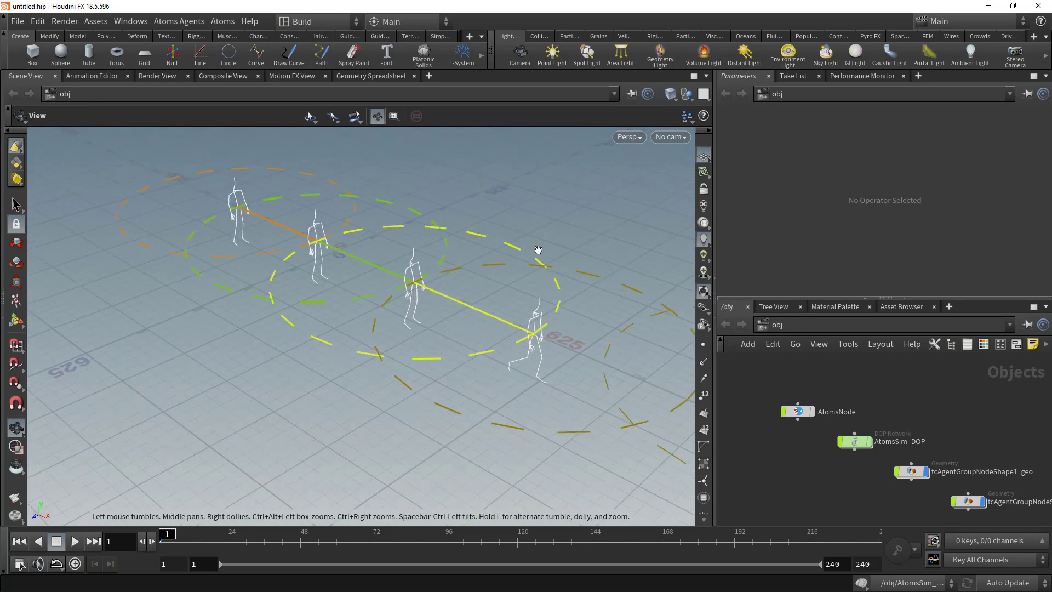
middle_click_drag(538, 250, 425, 238)
right_click_drag(334, 298, 209, 304)
left_click_drag(384, 300, 507, 300)
middle_click_drag(538, 293, 471, 348)
right_click_drag(507, 348, 596, 330)
middle_click_drag(596, 331, 614, 319)
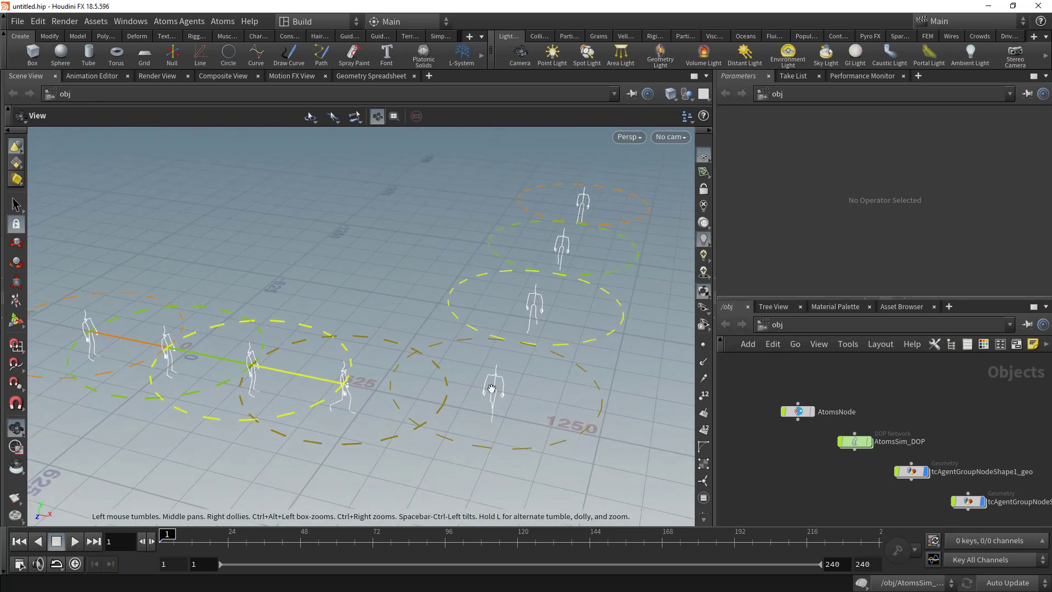
left_click(75, 541)
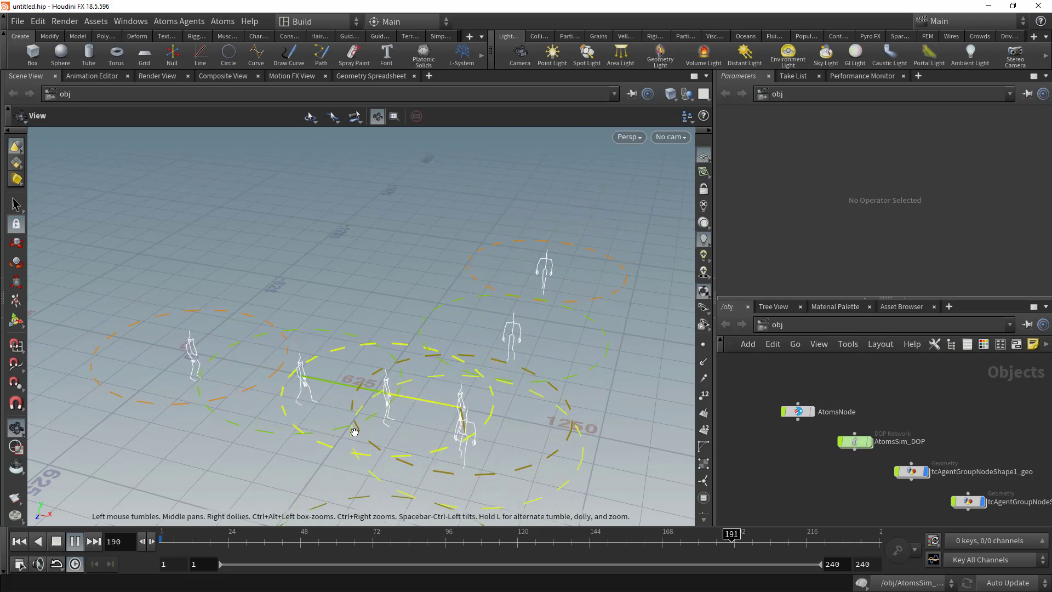
left_click(57, 541)
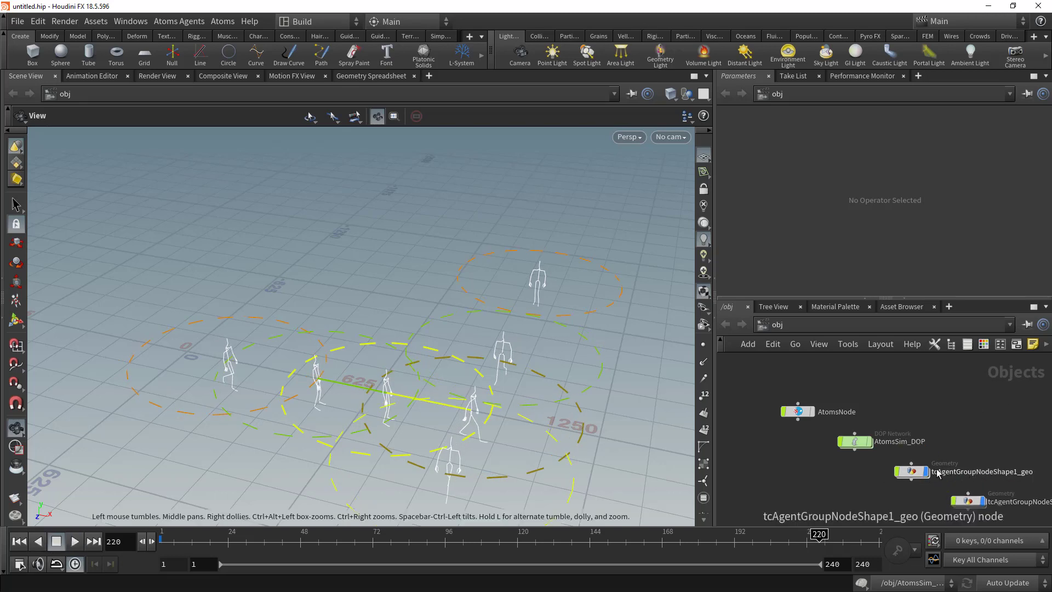
Enter the tcAgentGroupNodeShape1_geo network, select its Agent Group Modules node, and examine the gridLayout module attributes
double_click(918, 474)
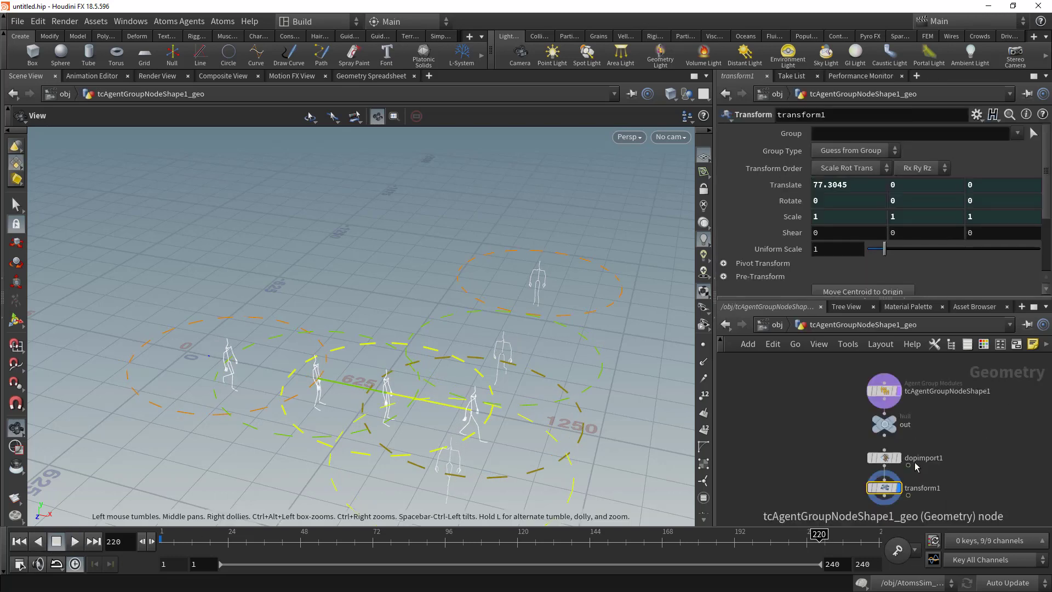
left_click(886, 394)
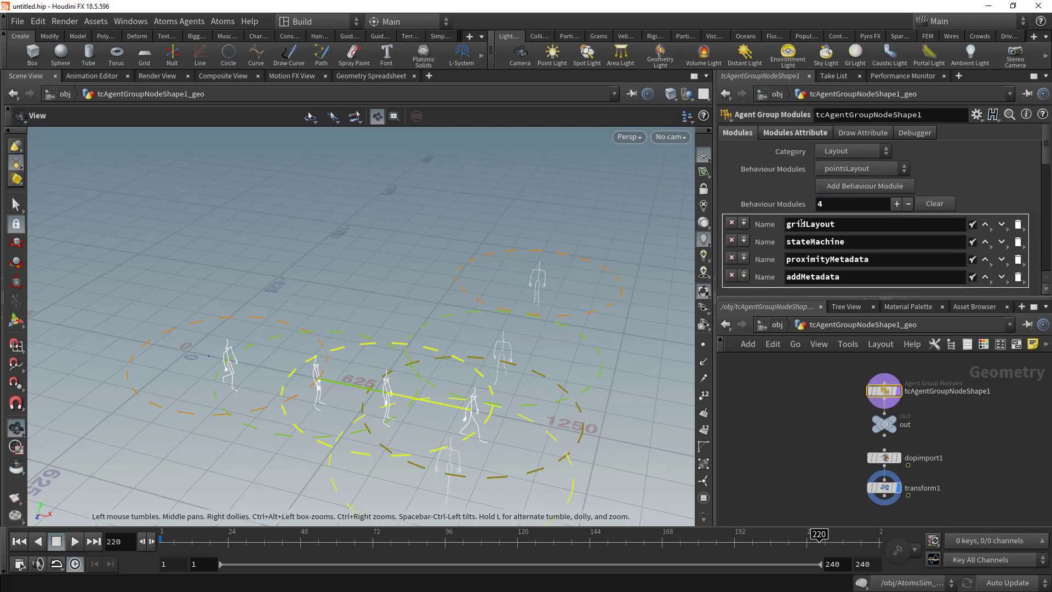
left_click(792, 133)
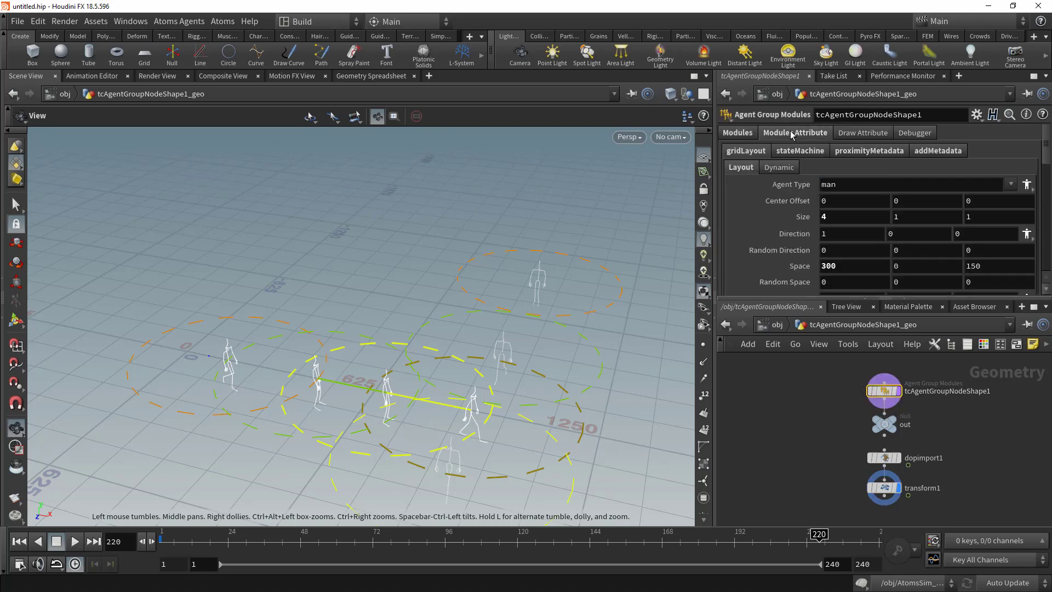
scroll(799, 225, "down", 2)
scroll(796, 216, "up", 2)
Examine the stateMachine module's animation, locomotion, height field and Behave3d attributes
left_click(782, 168)
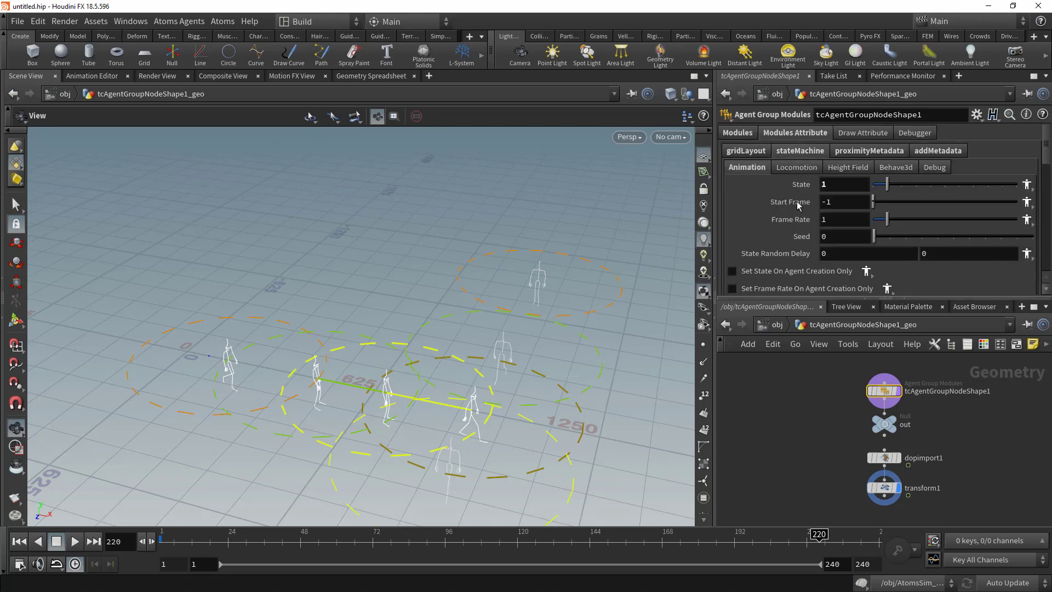
scroll(793, 203, "down", 2)
scroll(799, 203, "up", 2)
left_click(806, 167)
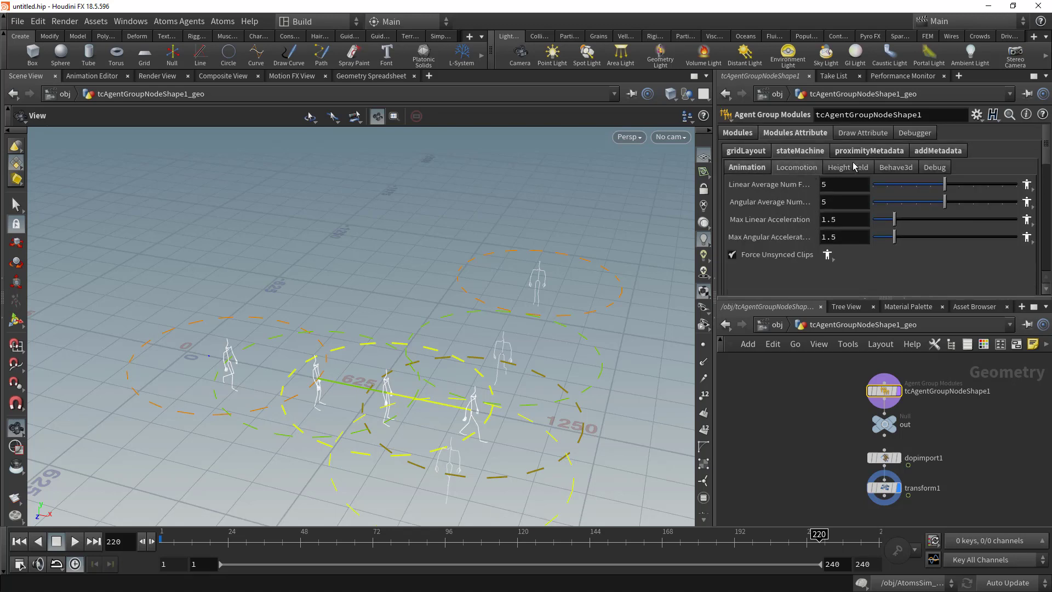
left_click(853, 167)
left_click(890, 167)
left_click(746, 151)
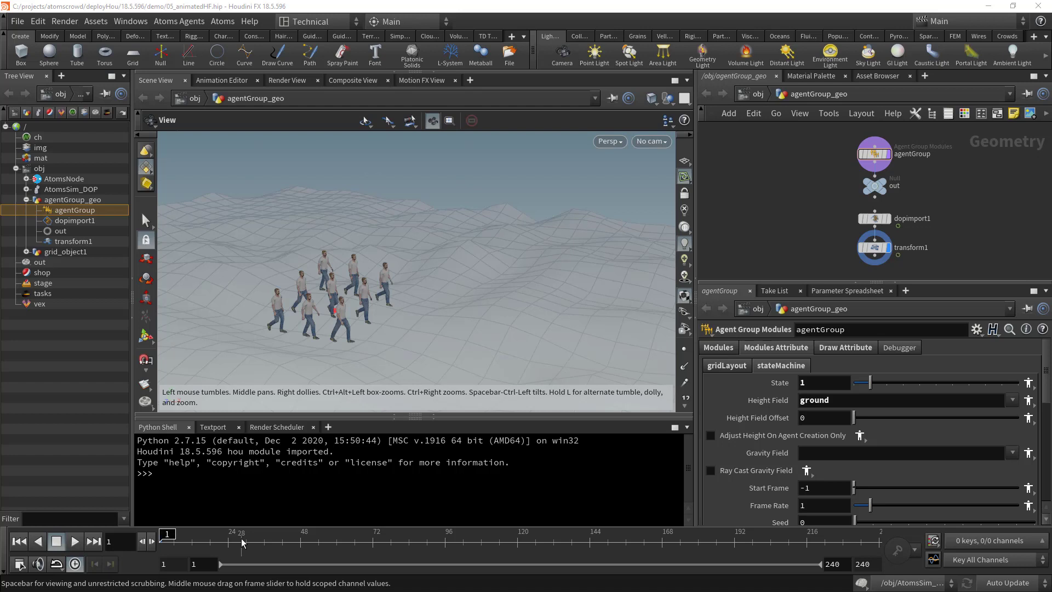
Play the agents walking over the terrain in the 05_animatedHF.hip scene, stop playback, and return to frame 1
left_click(75, 541)
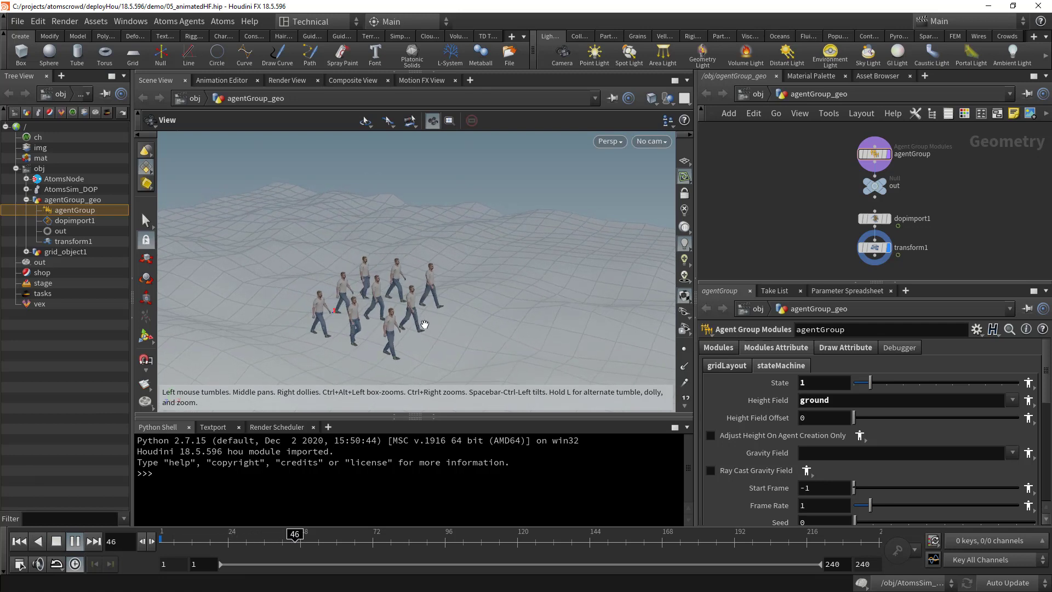
left_click(60, 541)
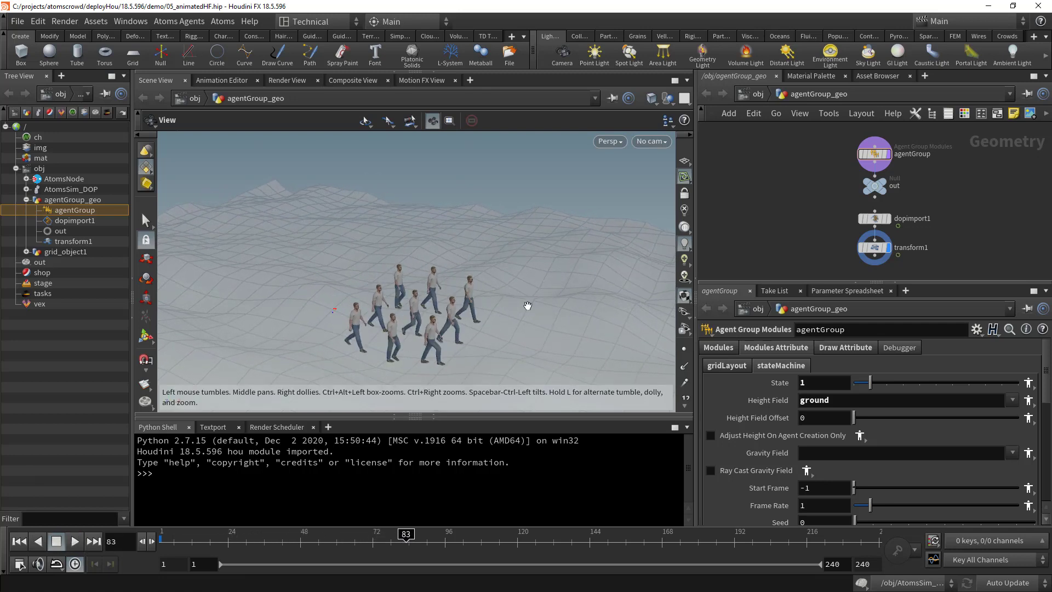
left_click(19, 541)
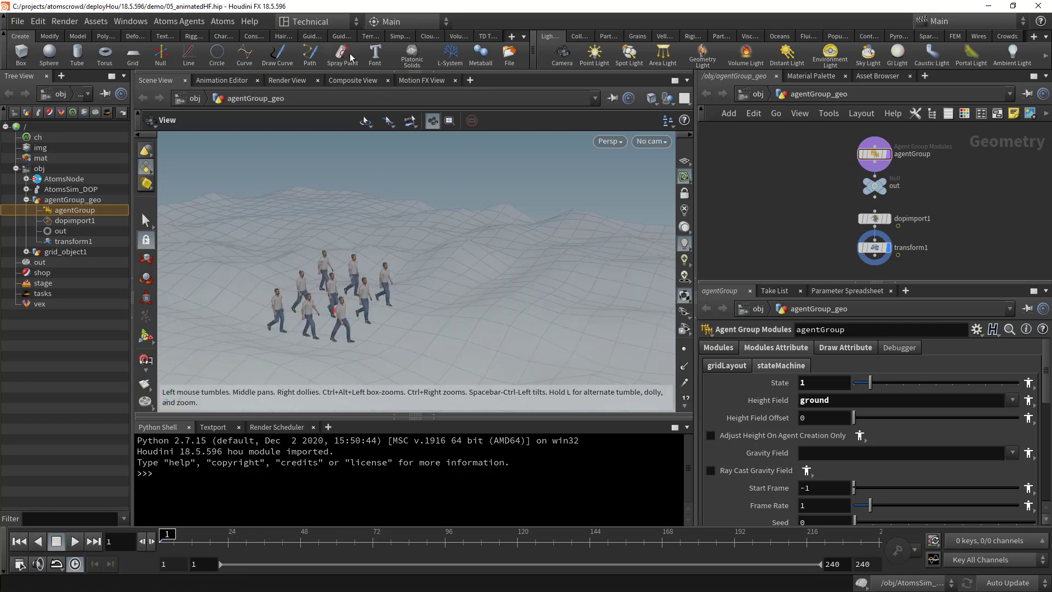
Open the Atoms Agent Group Digital Asset Exporter for the 05_animatedHF.hip scene
left_click(224, 22)
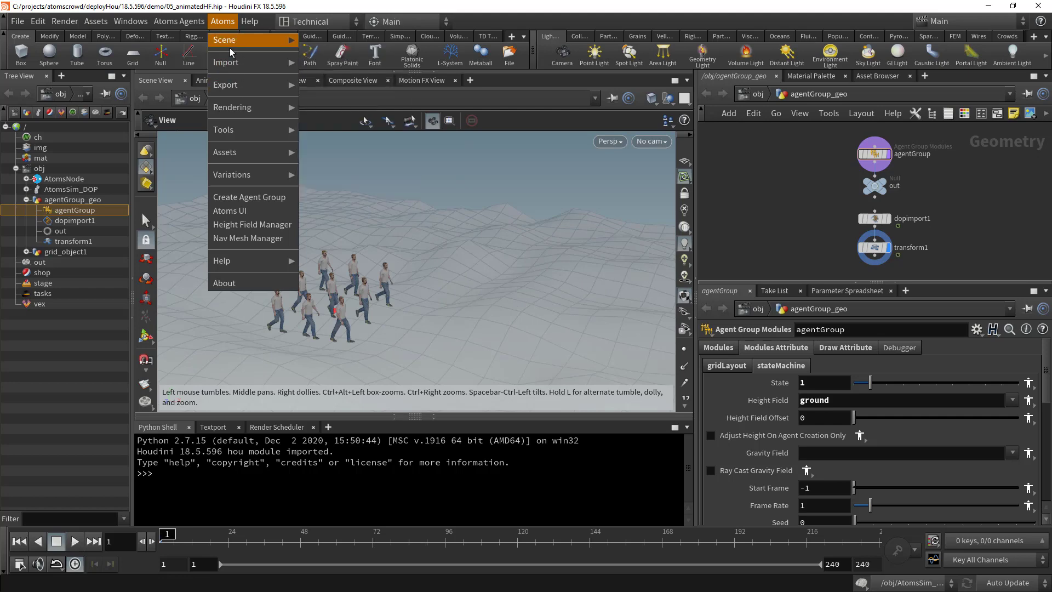
mouse_move(251, 134)
mouse_move(384, 390)
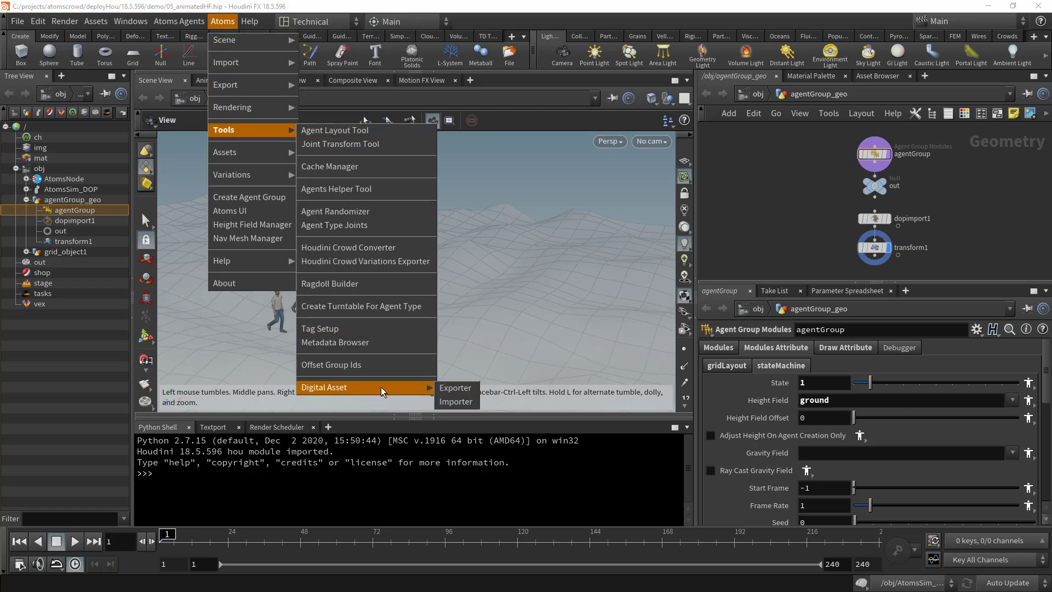
left_click(453, 389)
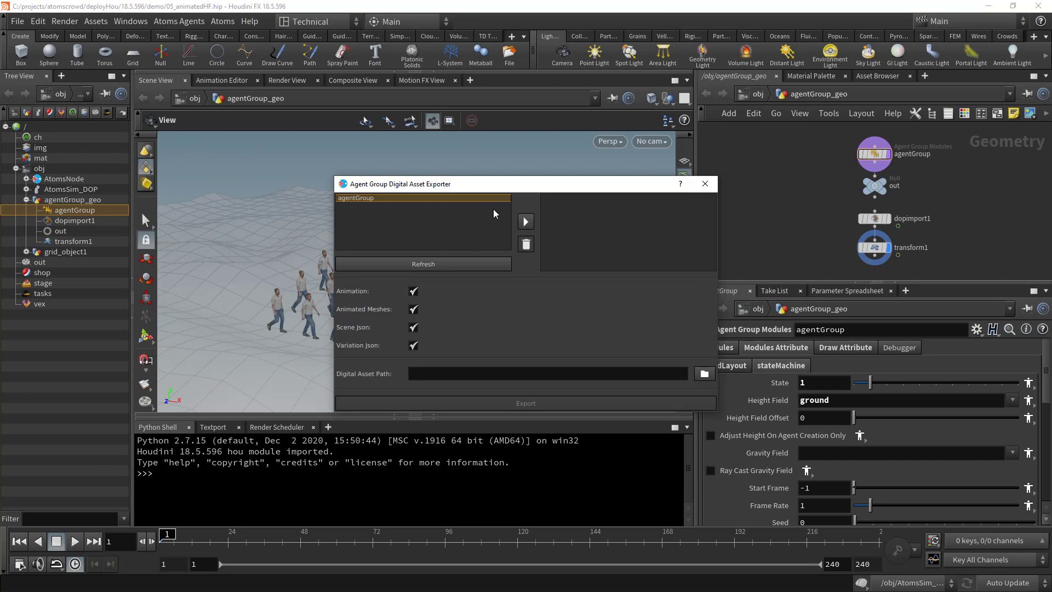
Export agentGroup as the digital asset animHF.ada into a new folder named 2 inside the Desktop ada folder
left_click(525, 221)
left_click(704, 374)
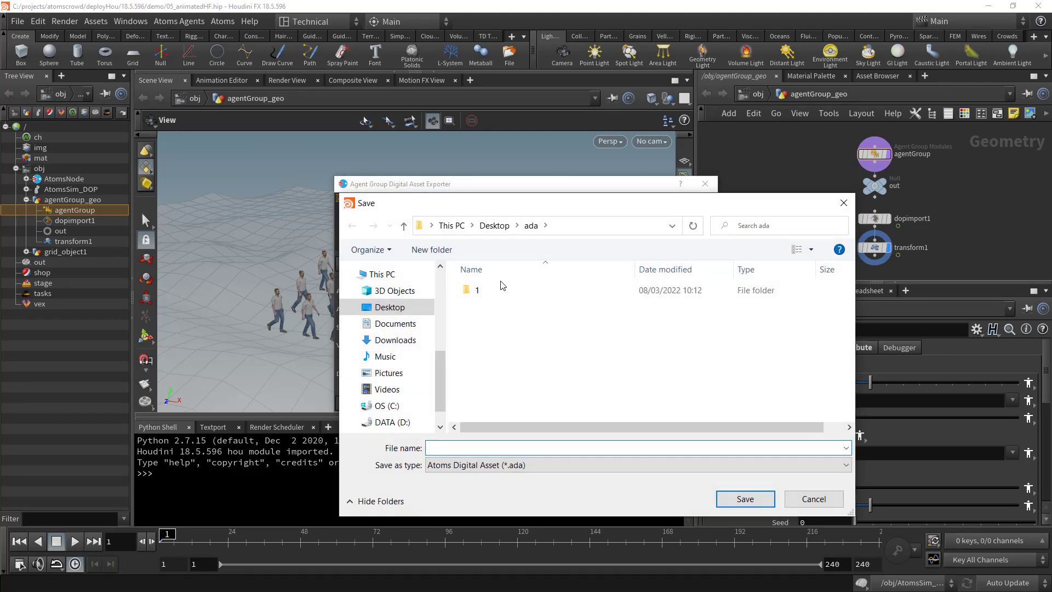
left_click(431, 249)
type("2")
key("Return")
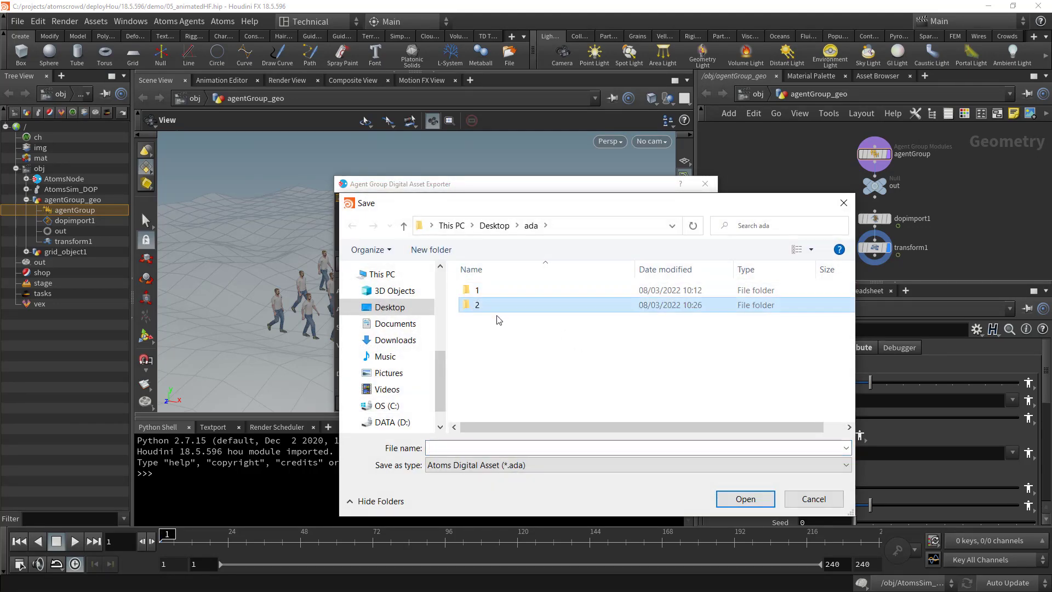
key("Return")
type("anim")
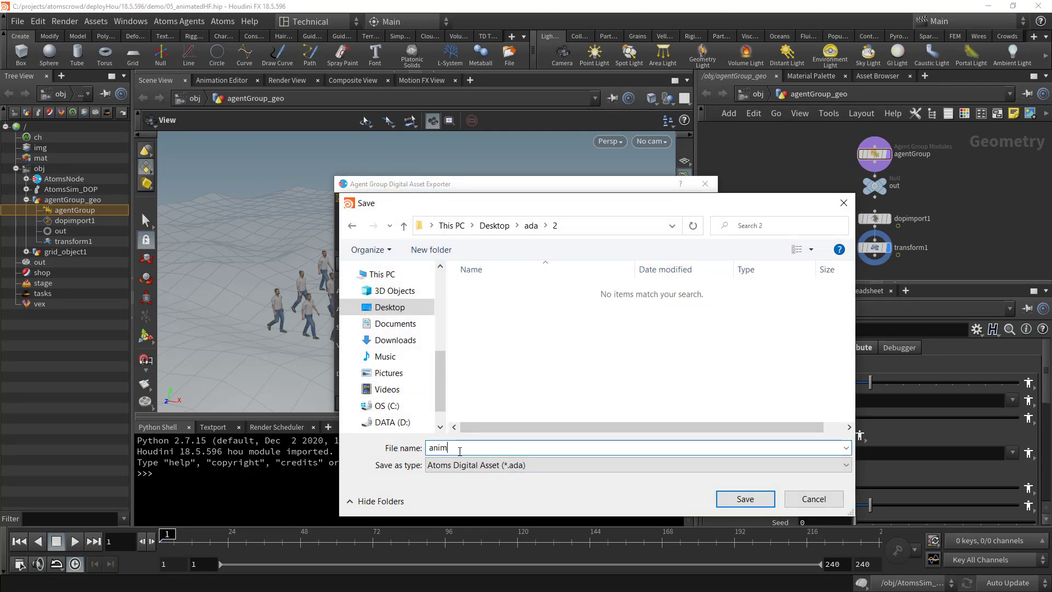
type("HF")
key("Return")
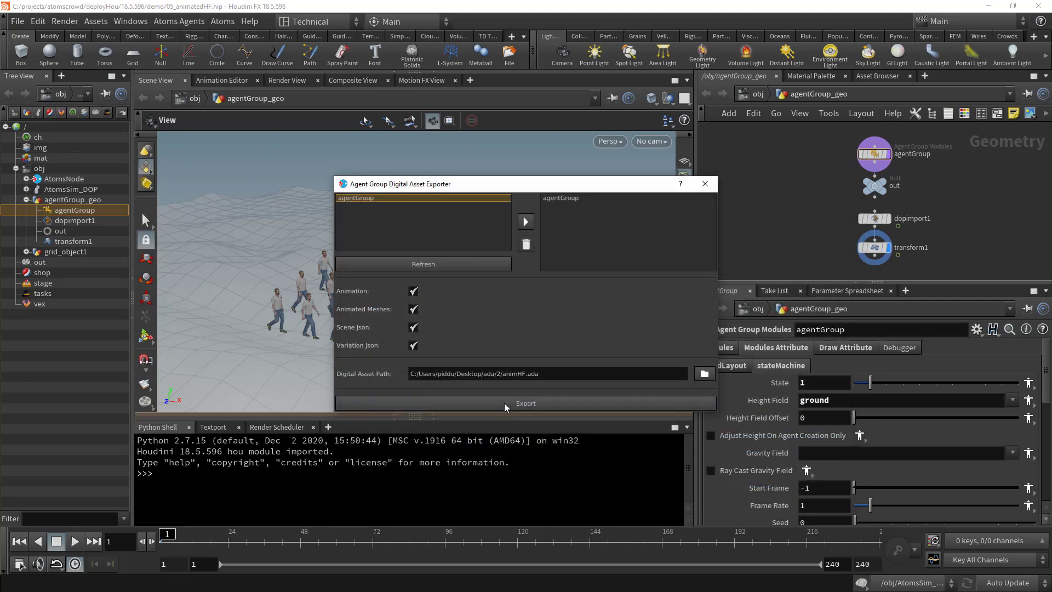
left_click(505, 407)
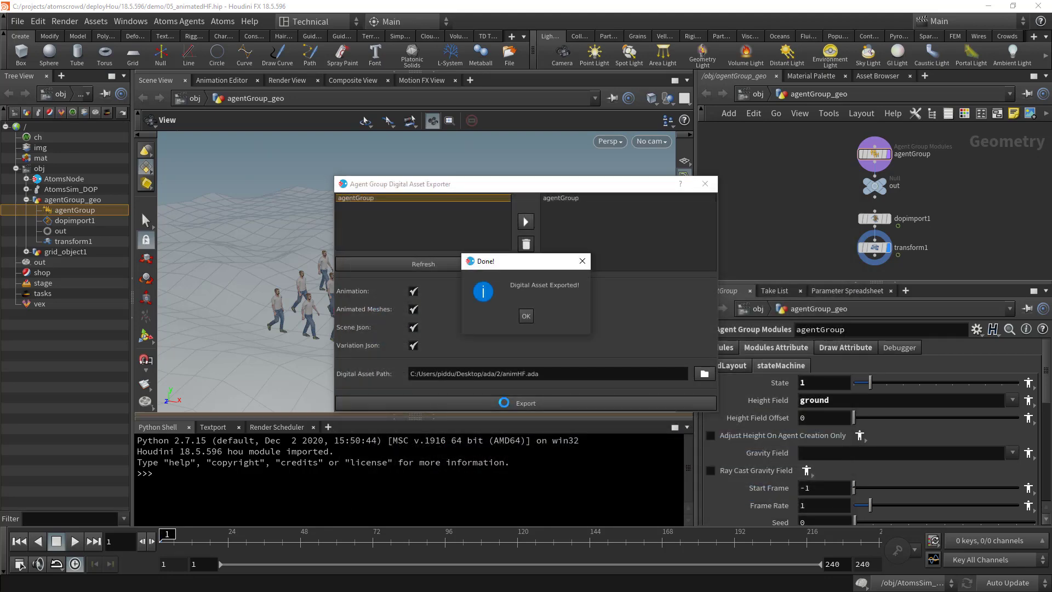
left_click(526, 316)
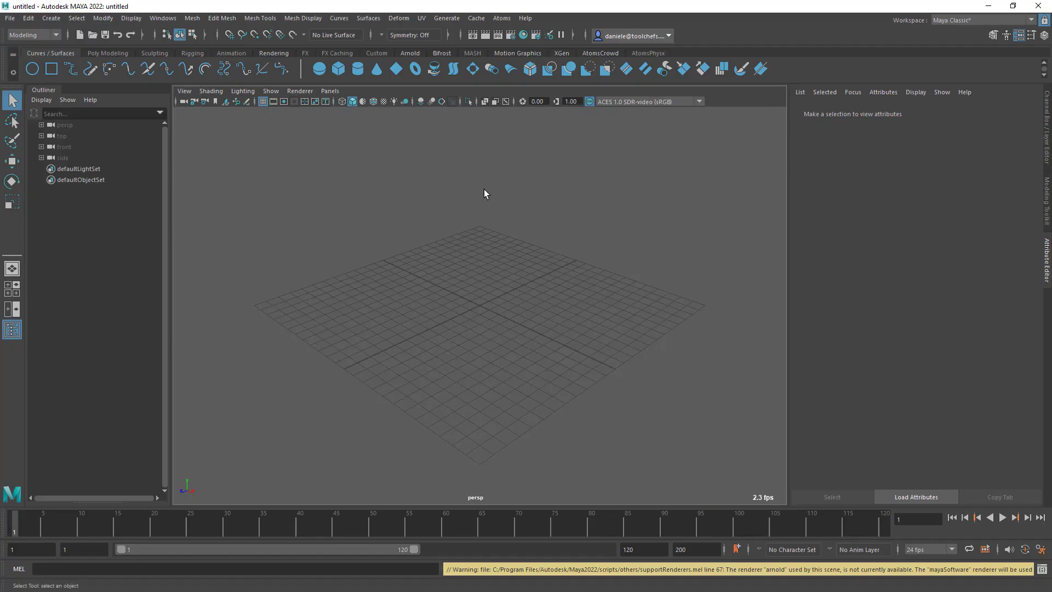
Switch to Maya, open the Atoms Agent Group Digital Asset Importer, and initialize the Atoms scene
left_click(504, 19)
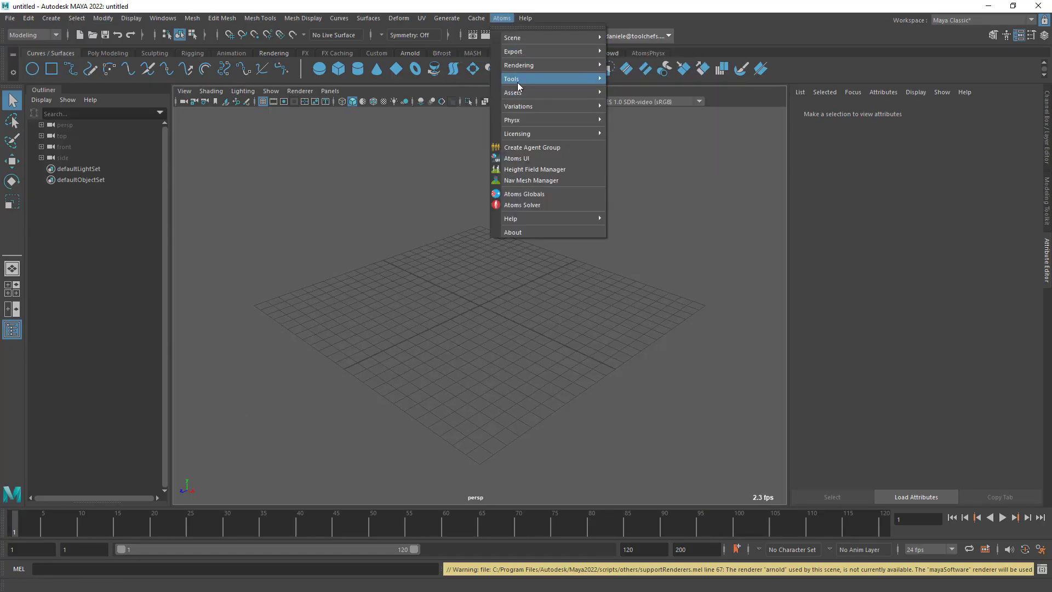
mouse_move(518, 79)
mouse_move(729, 282)
left_click(775, 293)
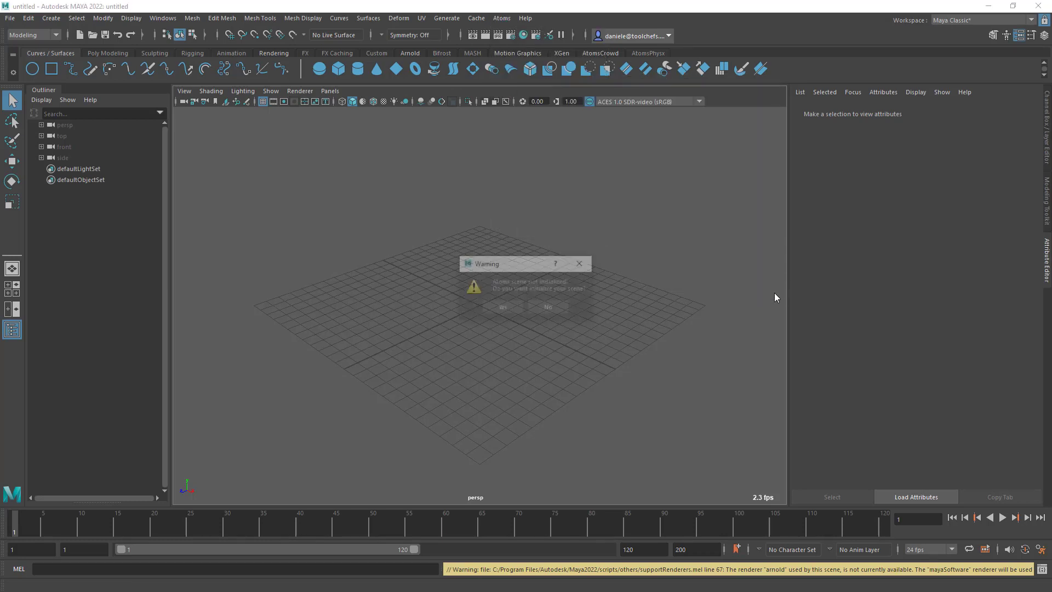
left_click(502, 308)
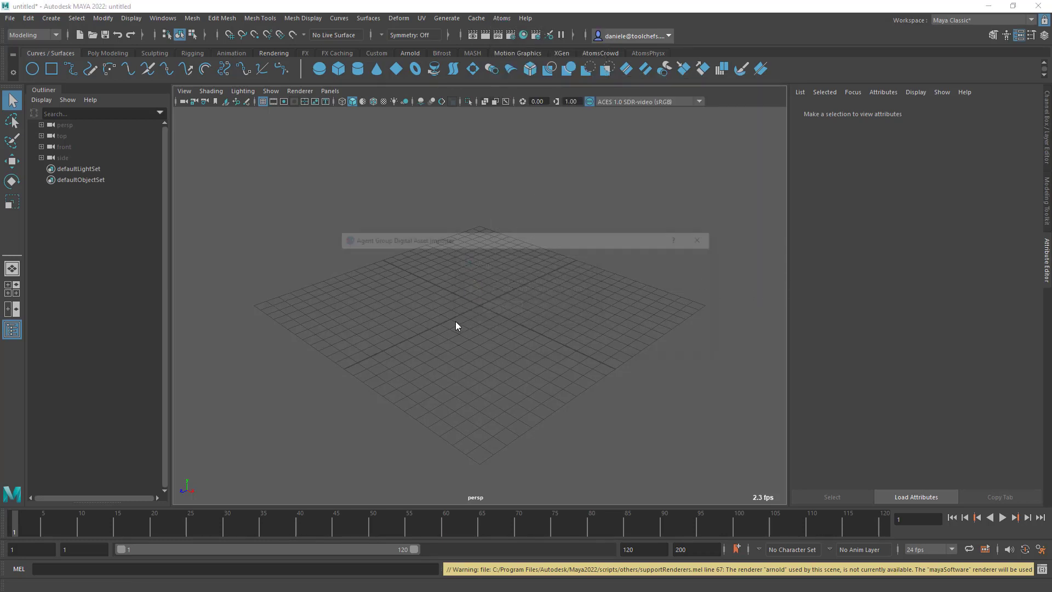
Import animHF.ada from the Desktop ada/2 folder with its animation, scene json and variation json, and close the importer
left_click(700, 258)
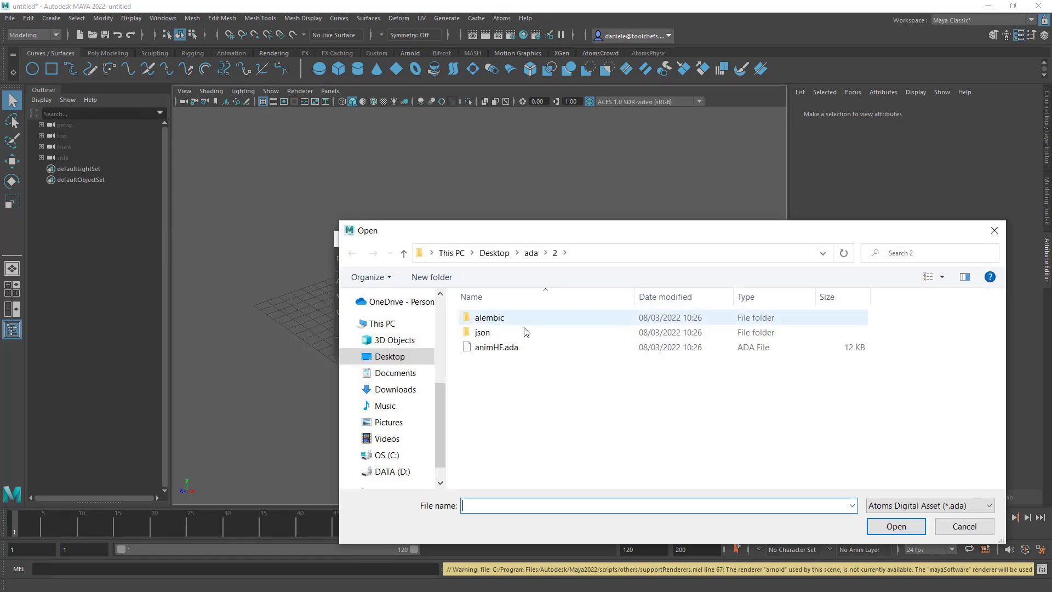
left_click(479, 347)
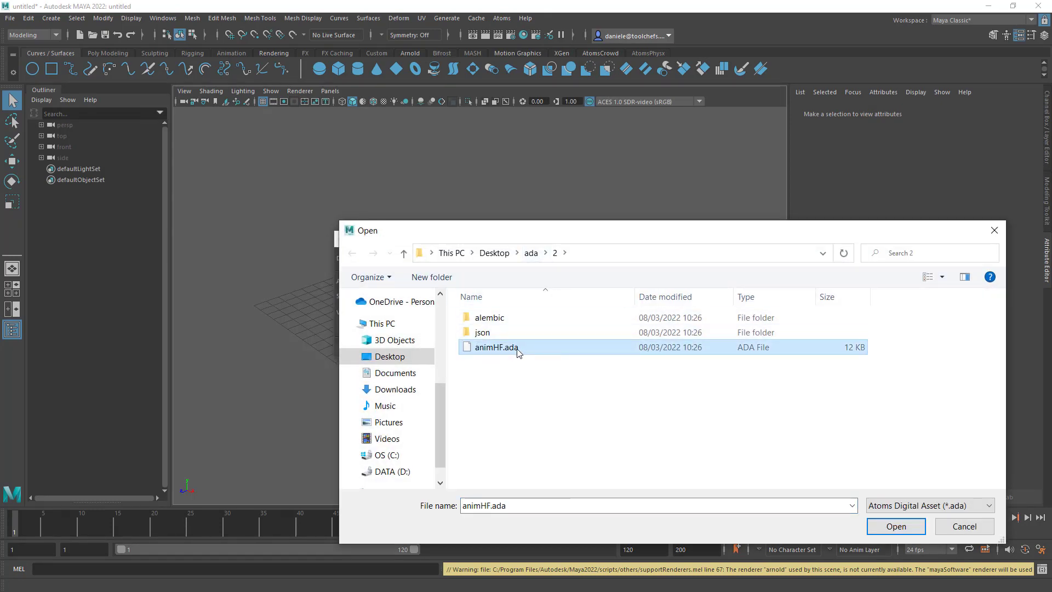
left_click(895, 525)
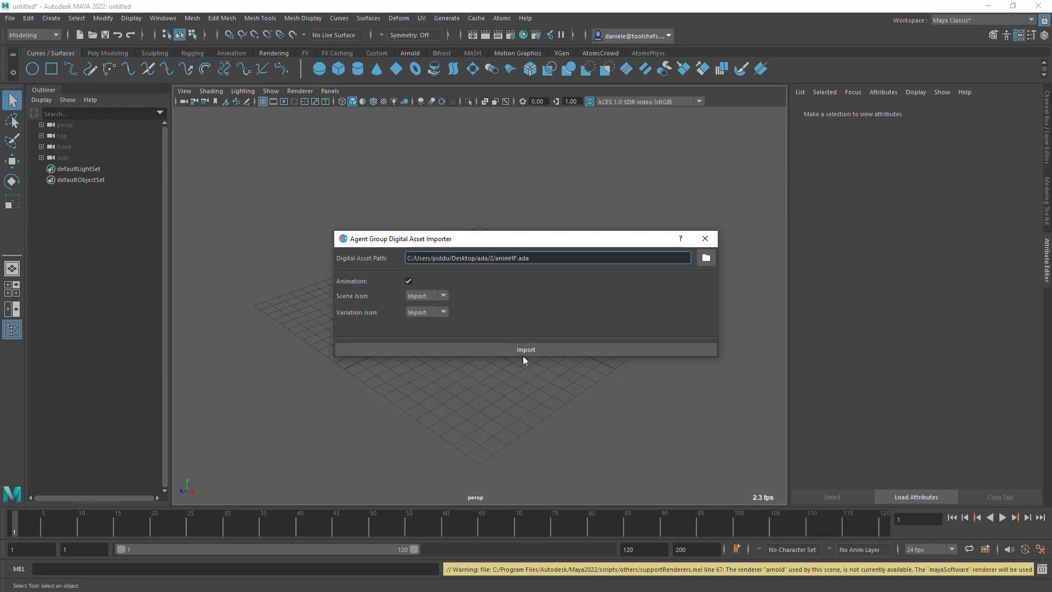
left_click(524, 352)
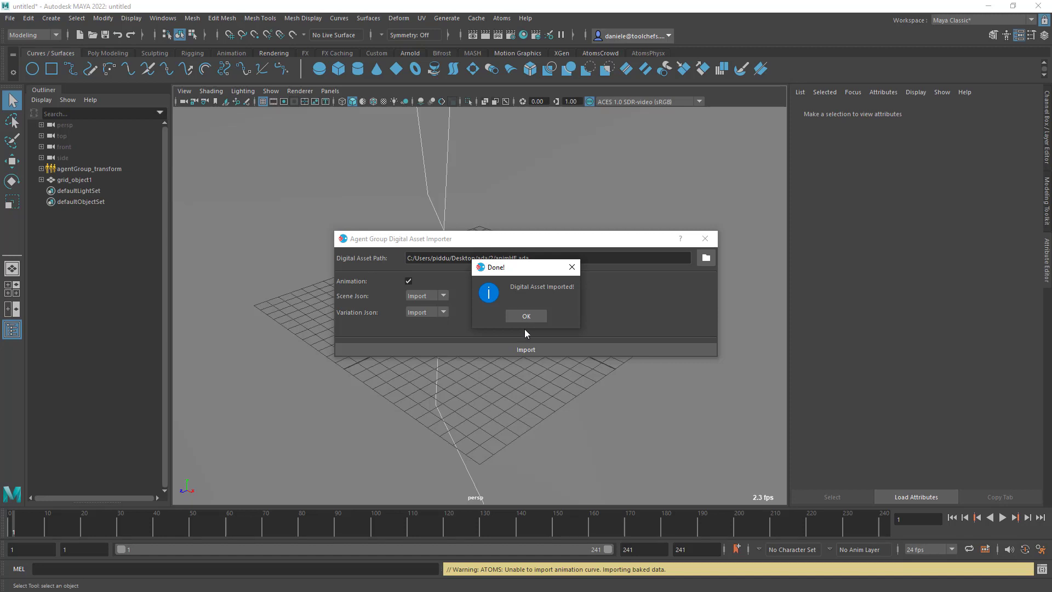
left_click(527, 312)
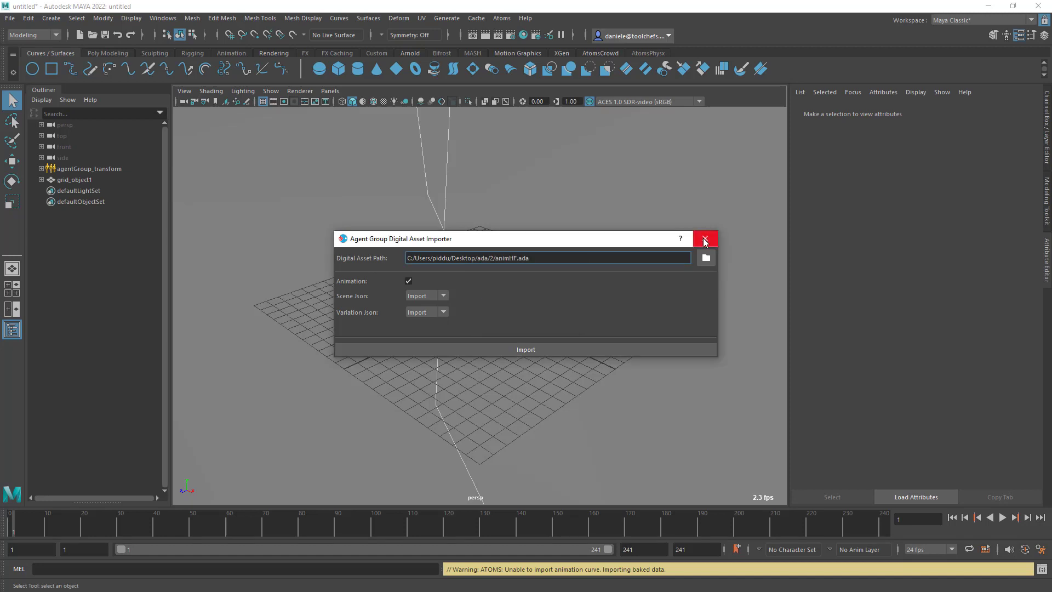
left_click(705, 240)
Frame the imported agents on the terrain, play their walk, and stop playback
scroll(528, 235, "down", 5)
middle_click_drag(638, 269, 583, 280, "alt")
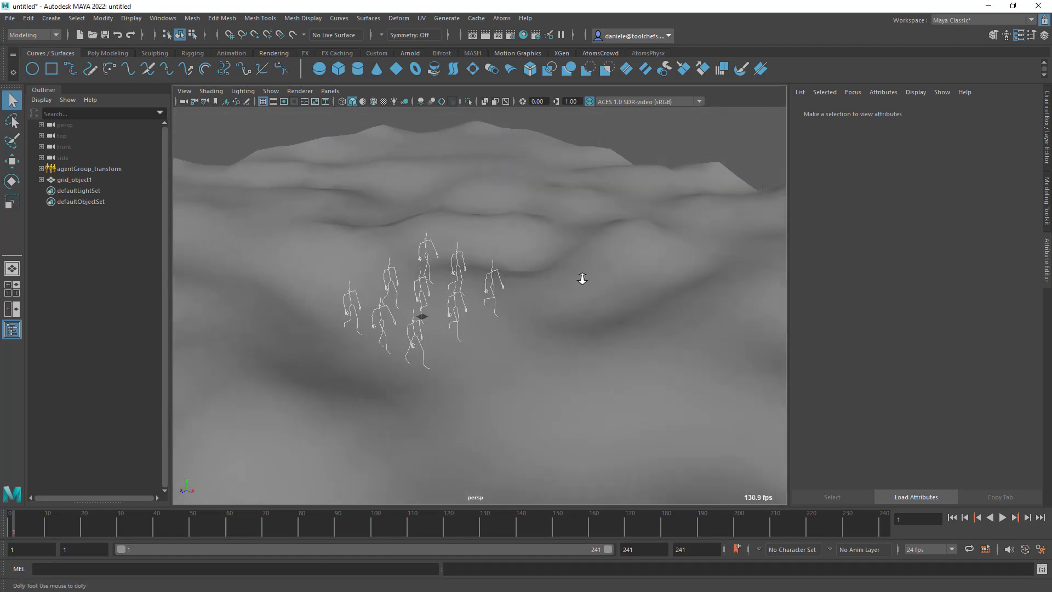
left_click_drag(582, 279, 631, 268, "alt")
right_click_drag(603, 291, 517, 298, "alt")
middle_click_drag(517, 298, 436, 310, "alt")
left_click(1002, 517)
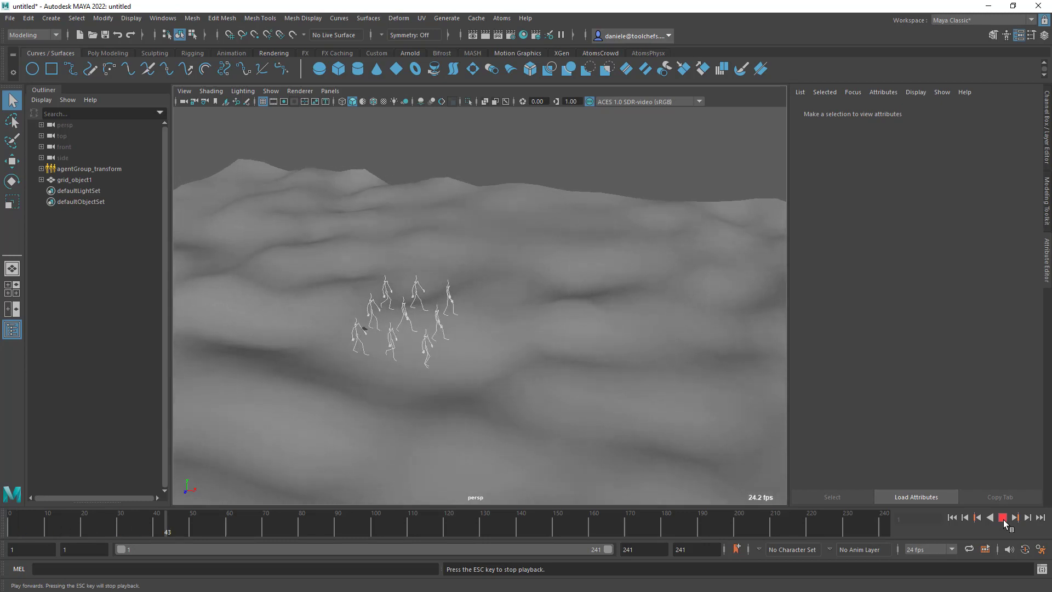
left_click(1003, 517)
Set the display type of agentGroup_transform to skin
left_click(91, 170)
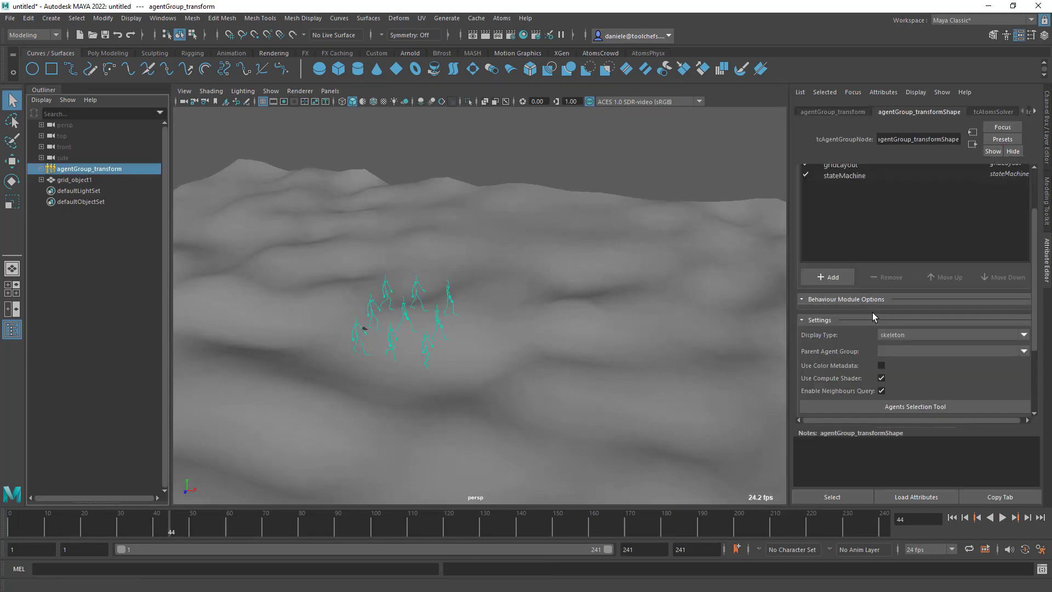
left_click(889, 334)
left_click(887, 359)
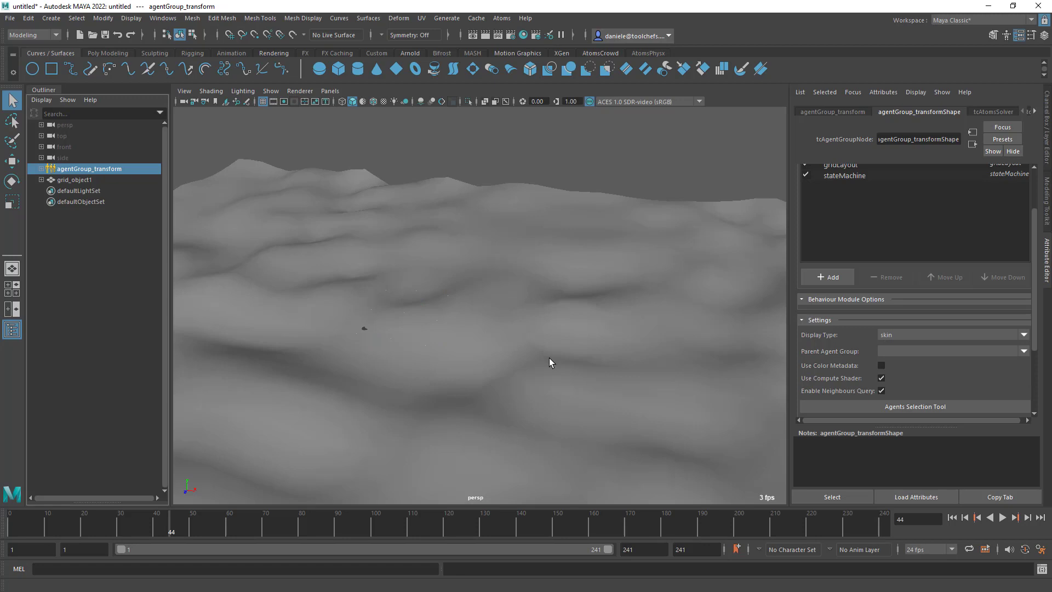
Replay the walking agents from the first frame with textured viewport shading, and stop playback
left_click(952, 517)
left_click(1002, 517)
right_click_drag(495, 369, 559, 367, "alt")
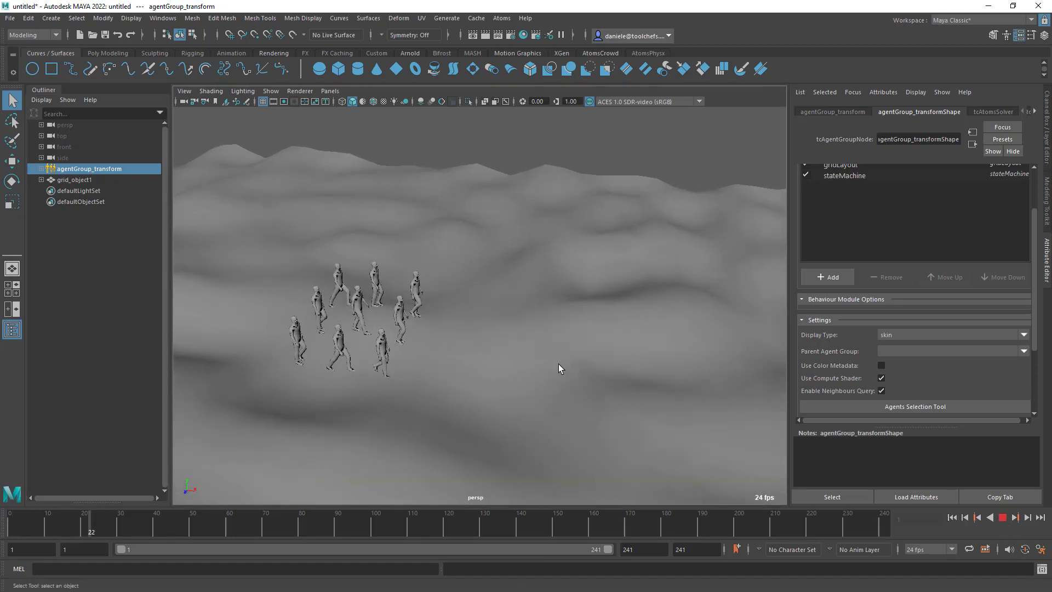
key("6")
left_click_drag(582, 298, 649, 337, "alt")
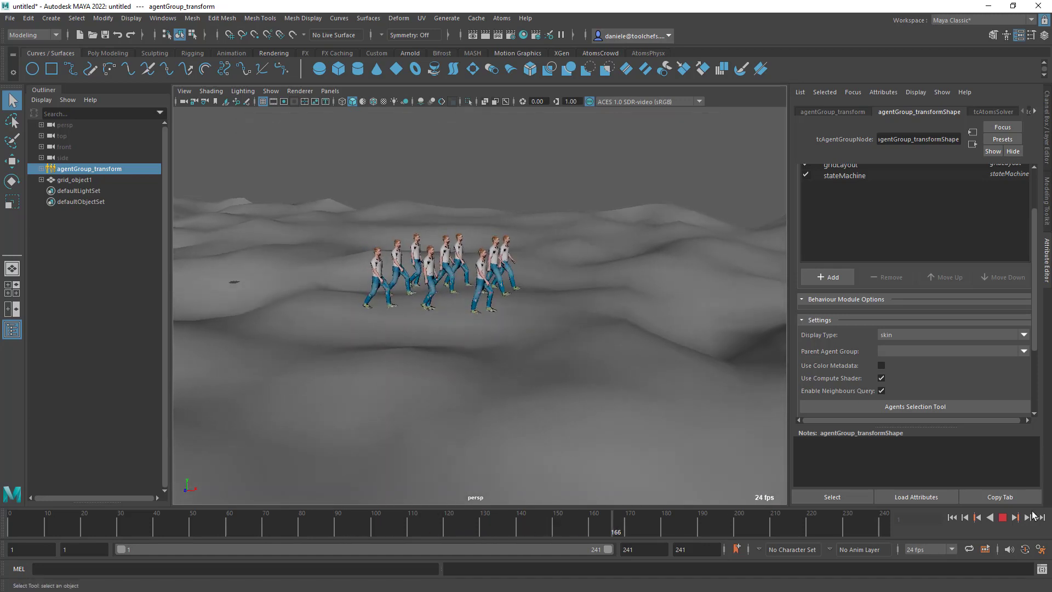
left_click(1005, 517)
Examine the scene's height fields in the Height Field Manager and close it
left_click(502, 18)
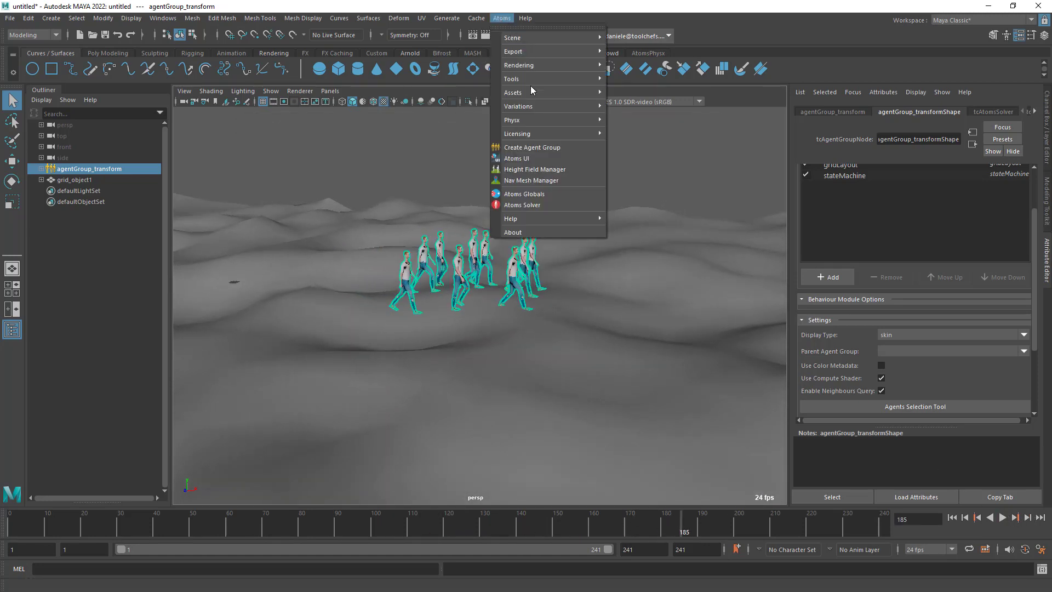
left_click(543, 171)
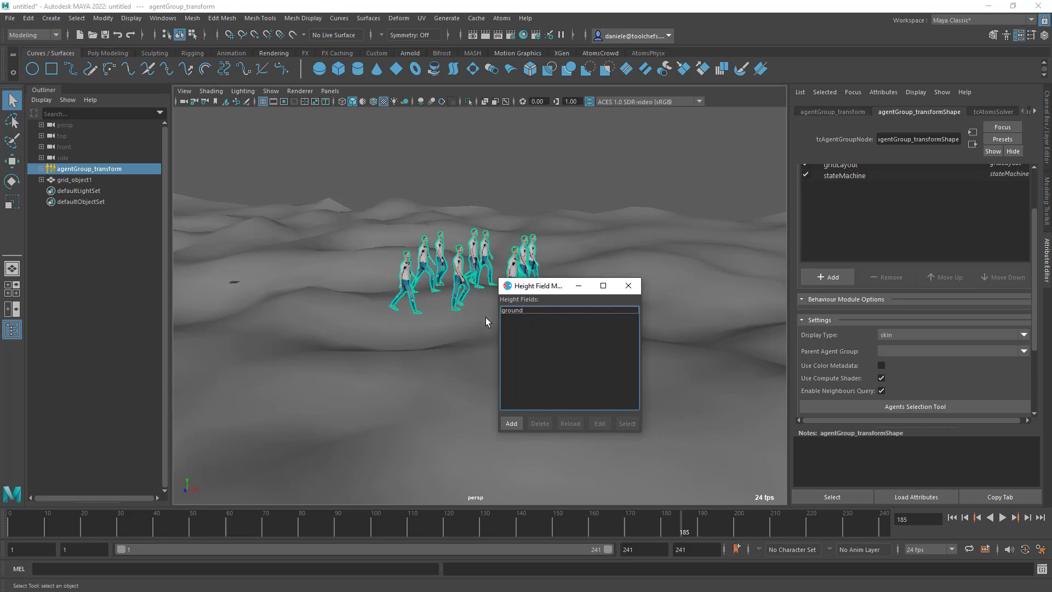
left_click(628, 286)
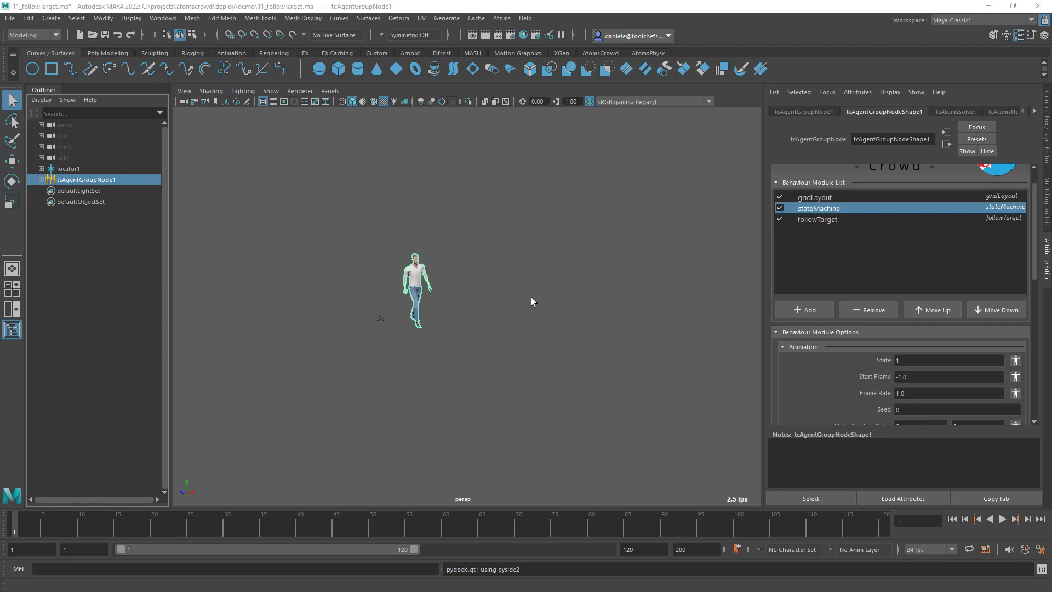
Play the agent following its target in the 11_followTarget.ma scene, stop playback, and return to frame 1
left_click(1003, 519)
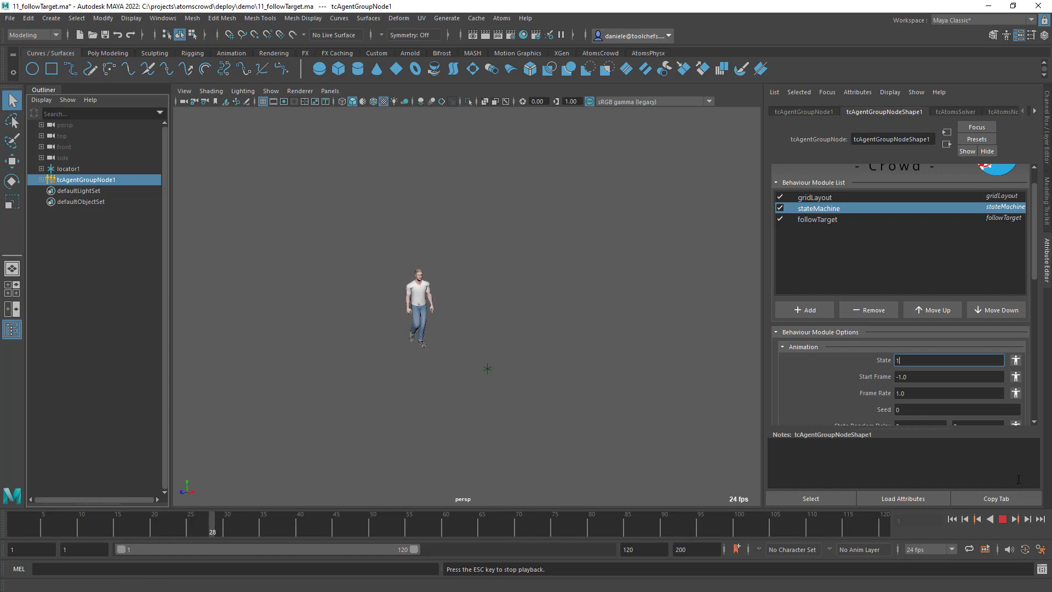
left_click(1004, 520)
left_click(954, 520)
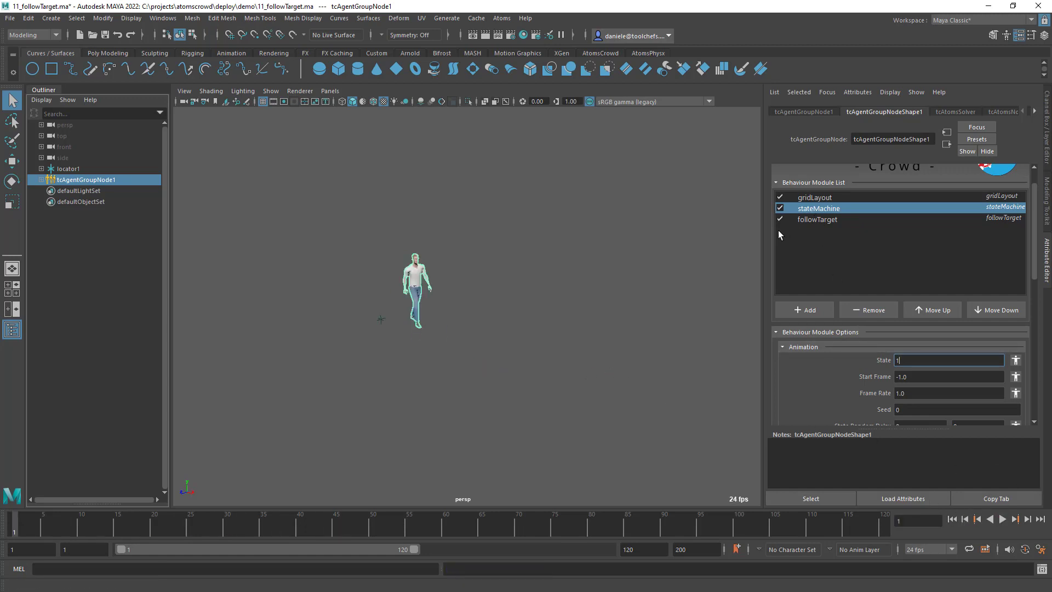
Widen the attribute area and key the stateMachine module's State at 1 on frames 1 and 20
left_click_drag(765, 222, 726, 221)
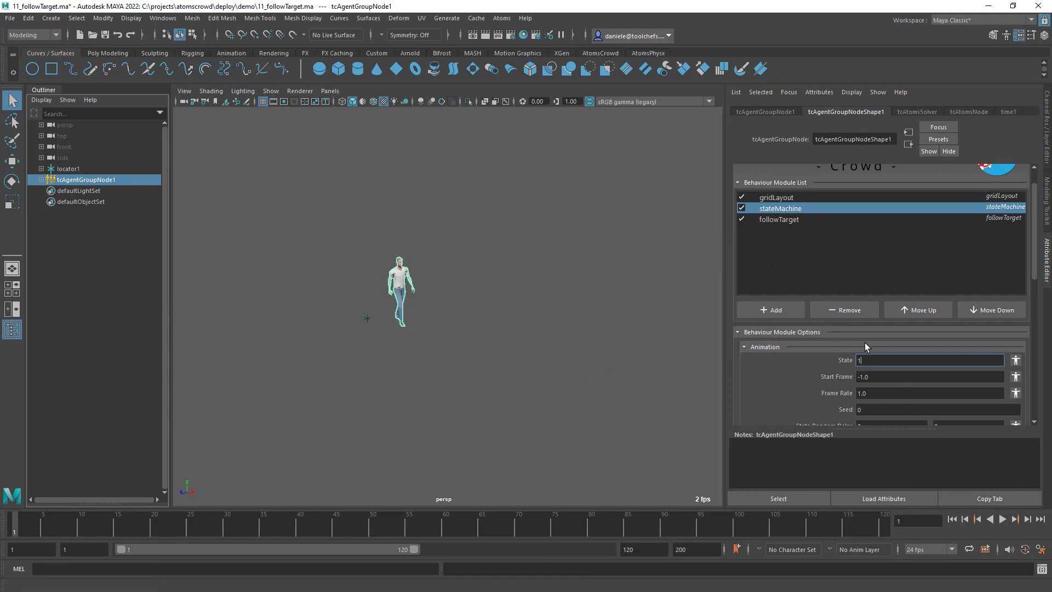
right_click(874, 359)
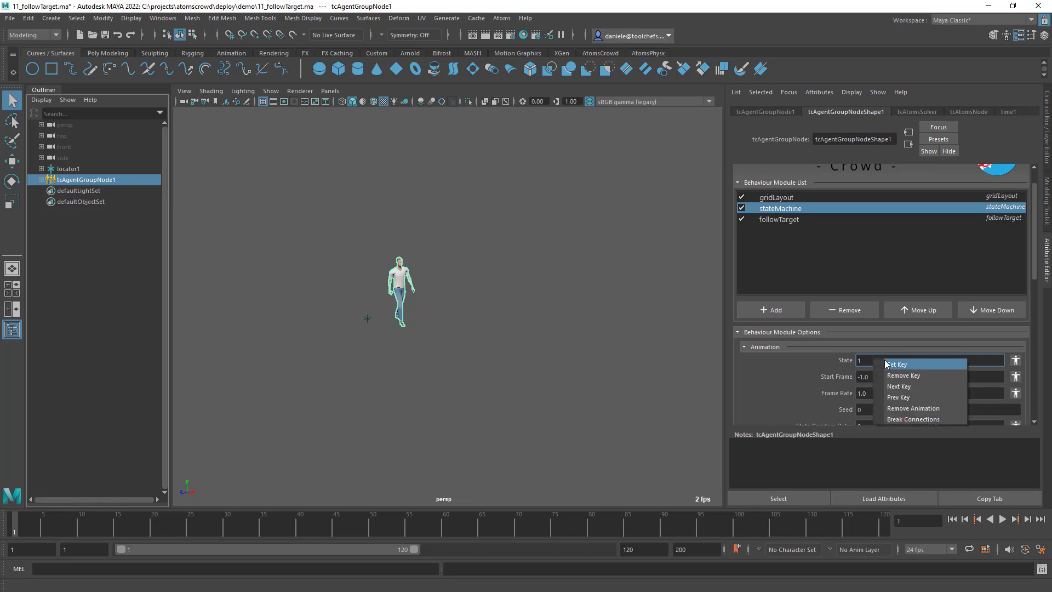
left_click(891, 365)
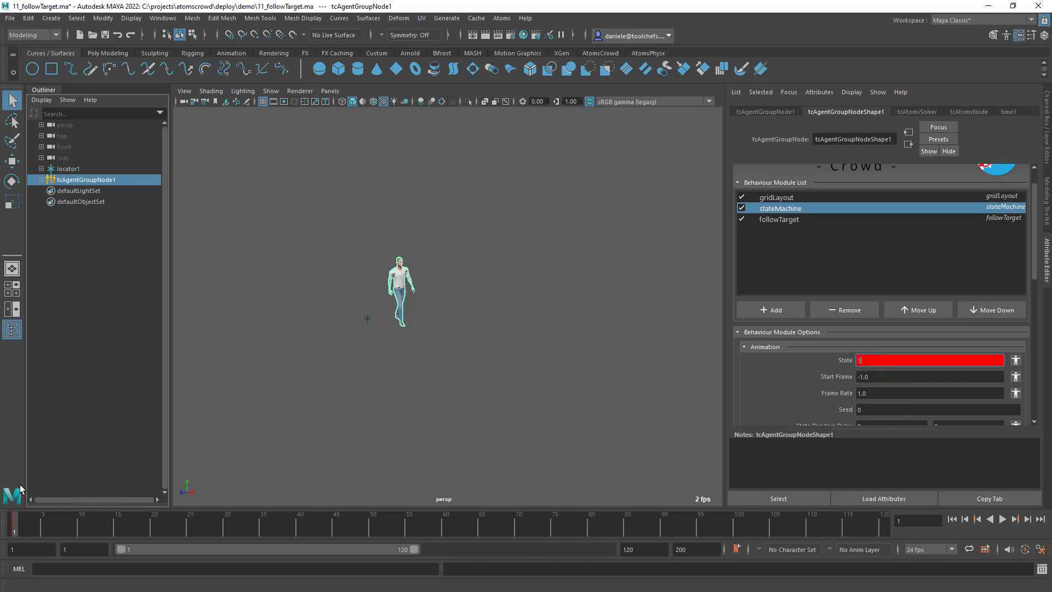
left_click(151, 524)
right_click(854, 361)
left_click(871, 362)
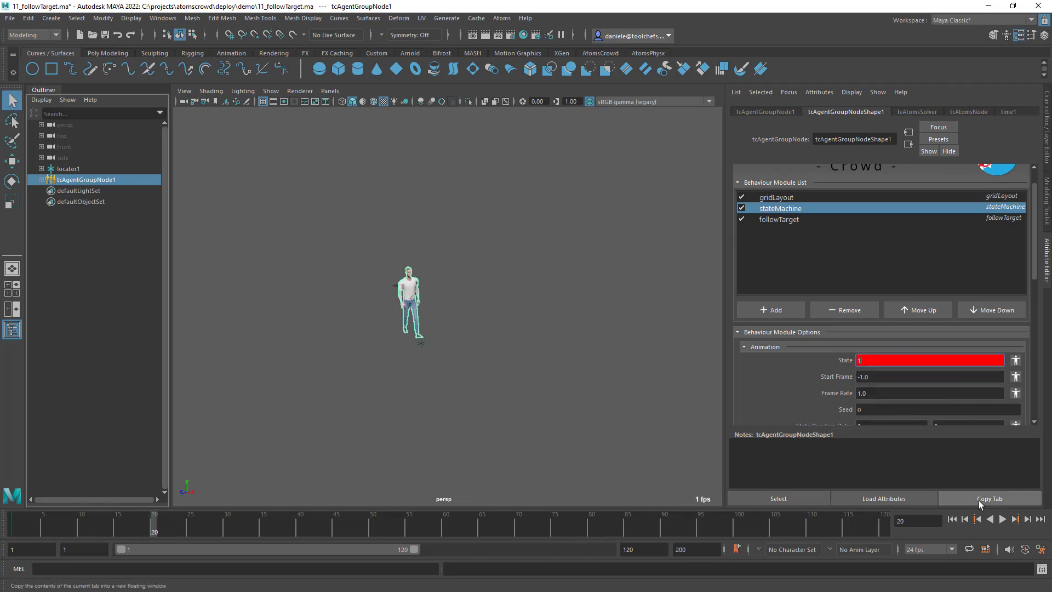
Key the stateMachine module's State at 2 on frames 21 and 70
left_click(1028, 519)
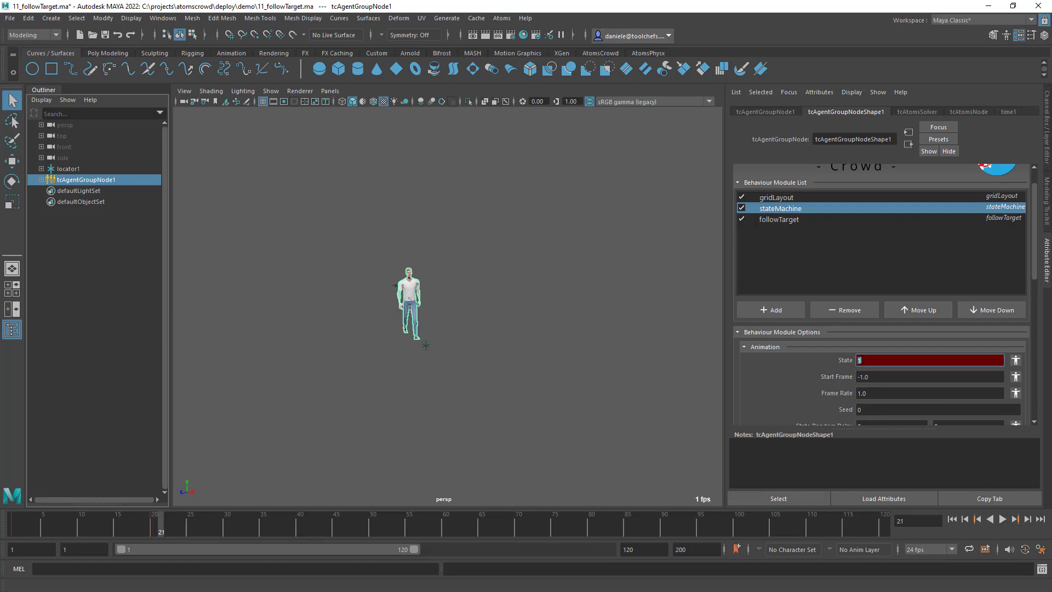
right_click(866, 359)
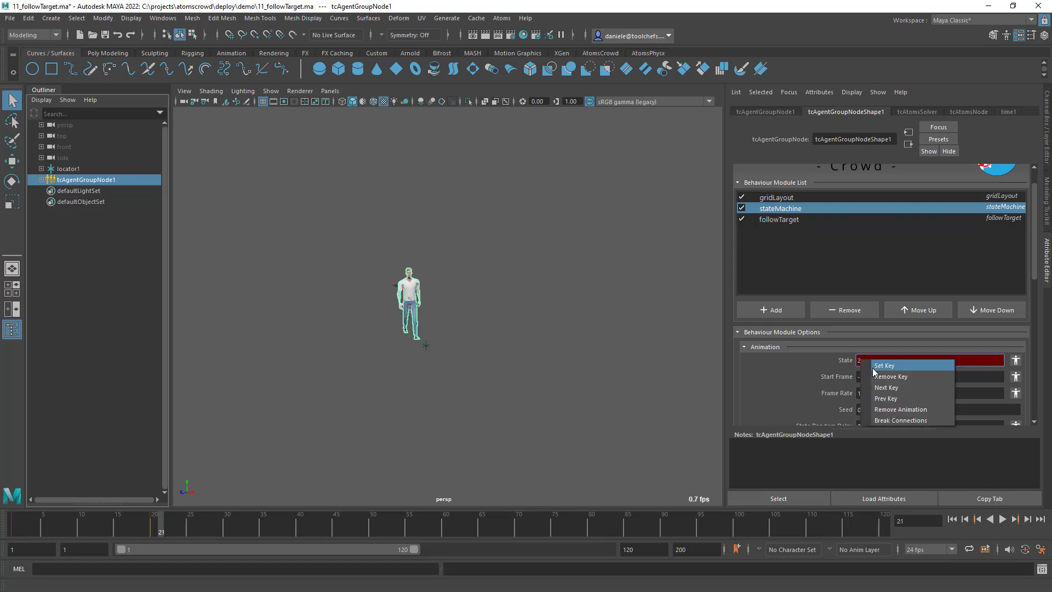
left_click(884, 366)
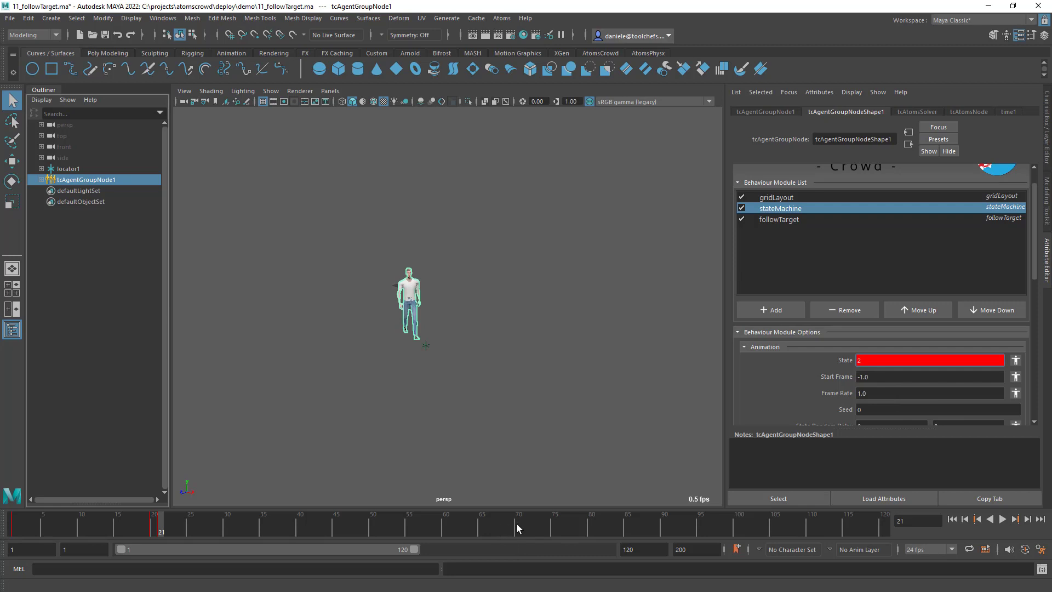
left_click(518, 528)
right_click(871, 356)
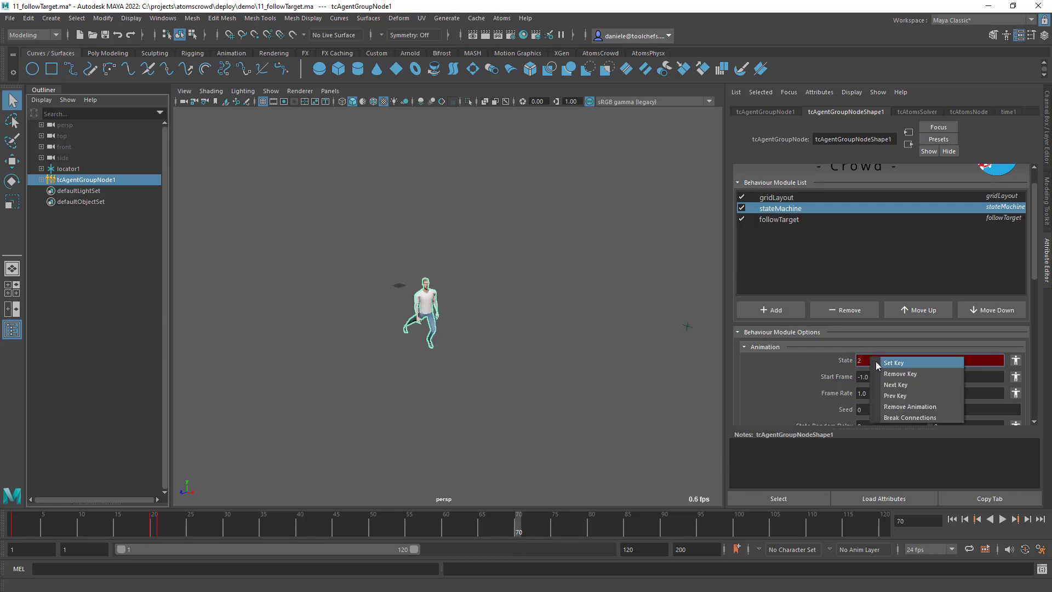
left_click(882, 366)
Key the stateMachine module's State at 1 on frame 71 and return to frame 1
left_click(1028, 519)
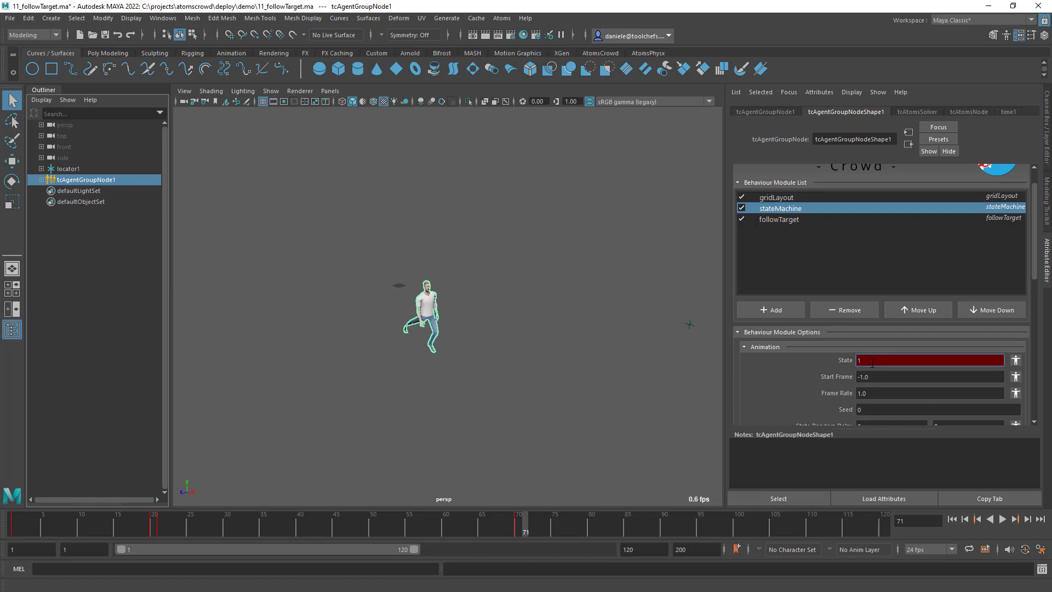
right_click(873, 363)
left_click(877, 370)
left_click(952, 519)
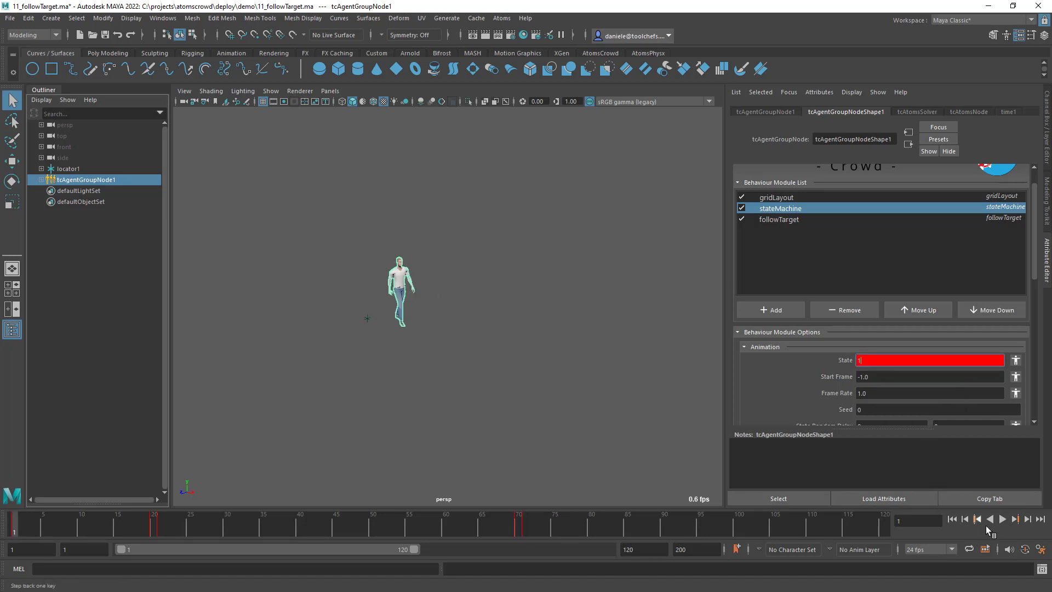
Play back the keyed state animation, return to frame 1, and inspect the Atoms State Machine curve in the Graph Editor
left_click(1003, 519)
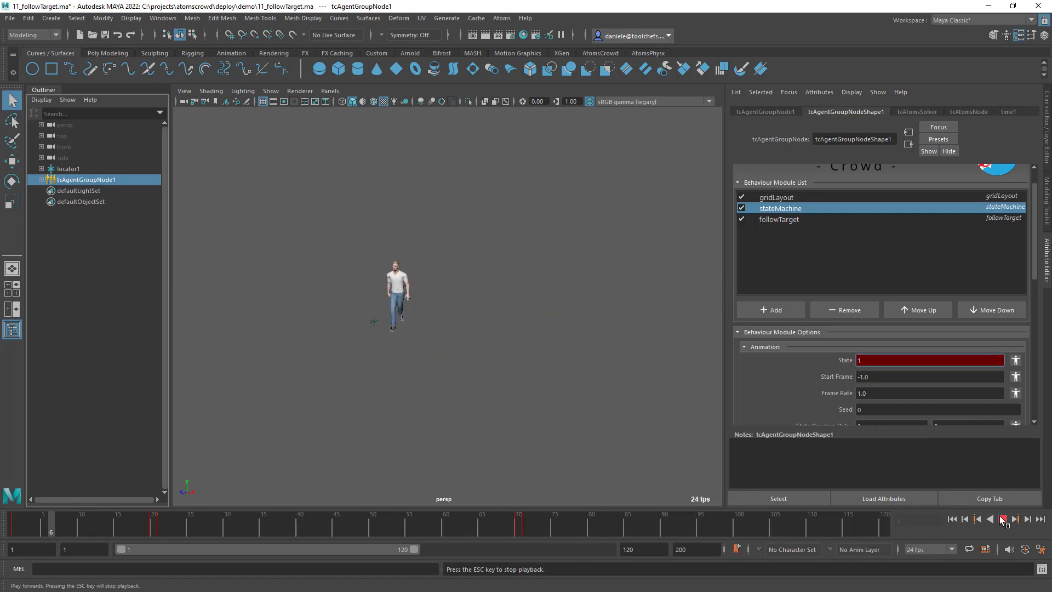
left_click(1002, 519)
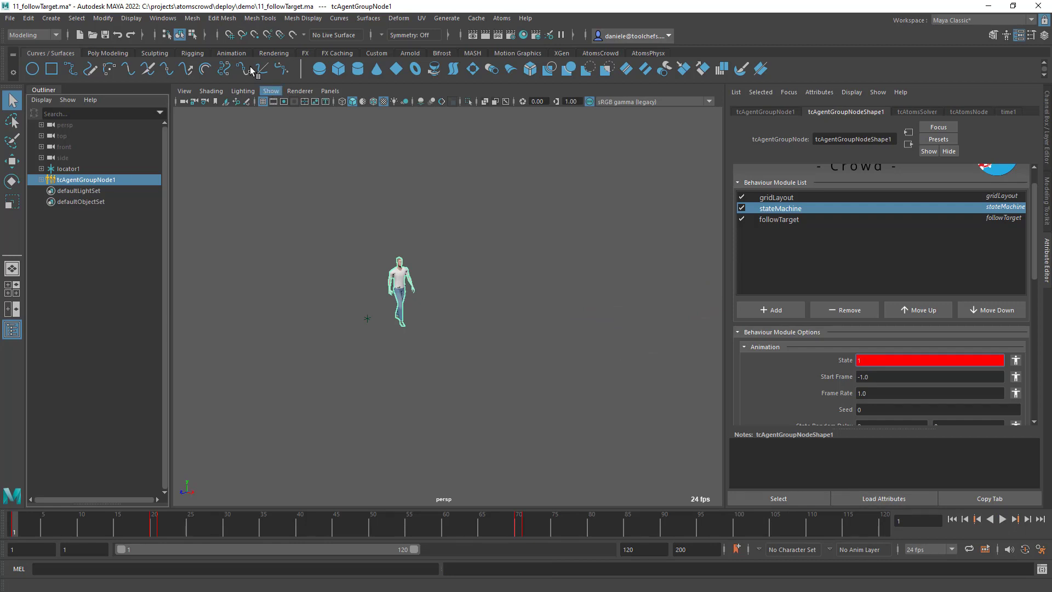
left_click(163, 19)
mouse_move(181, 82)
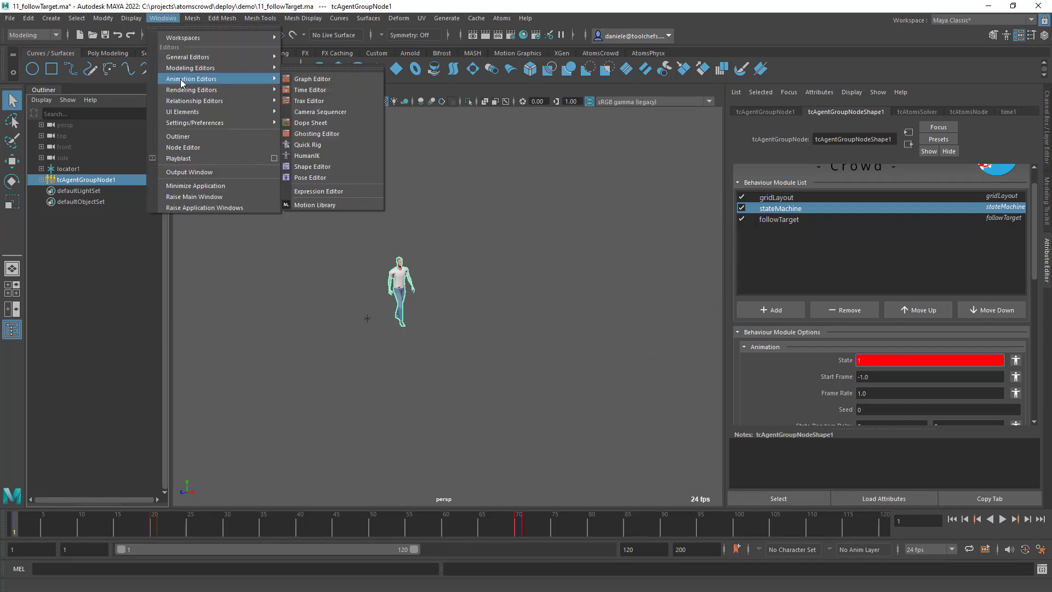
left_click(303, 79)
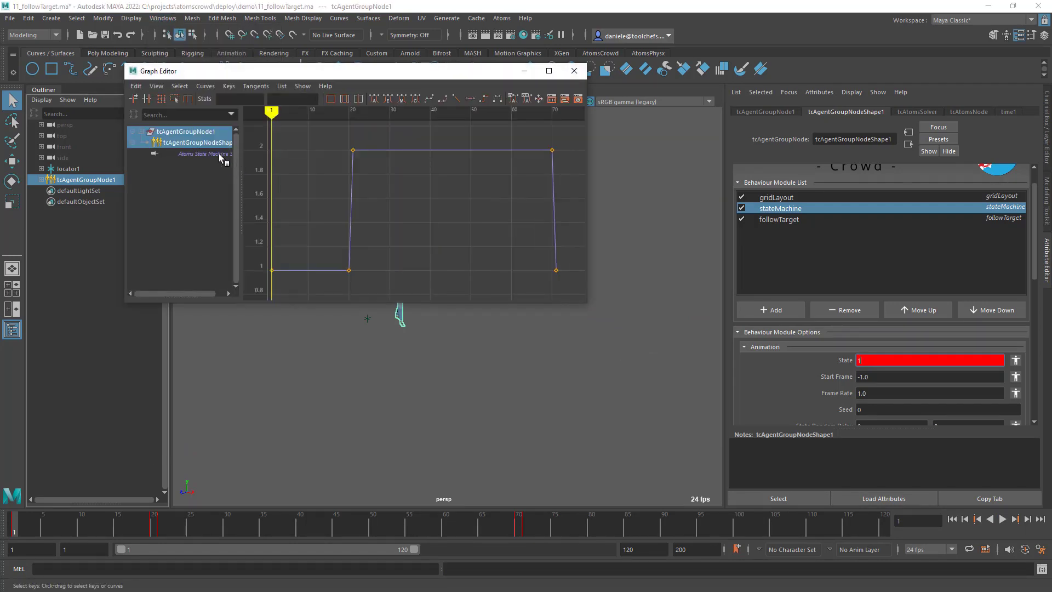
left_click(219, 153)
left_click_drag(562, 126, 264, 300)
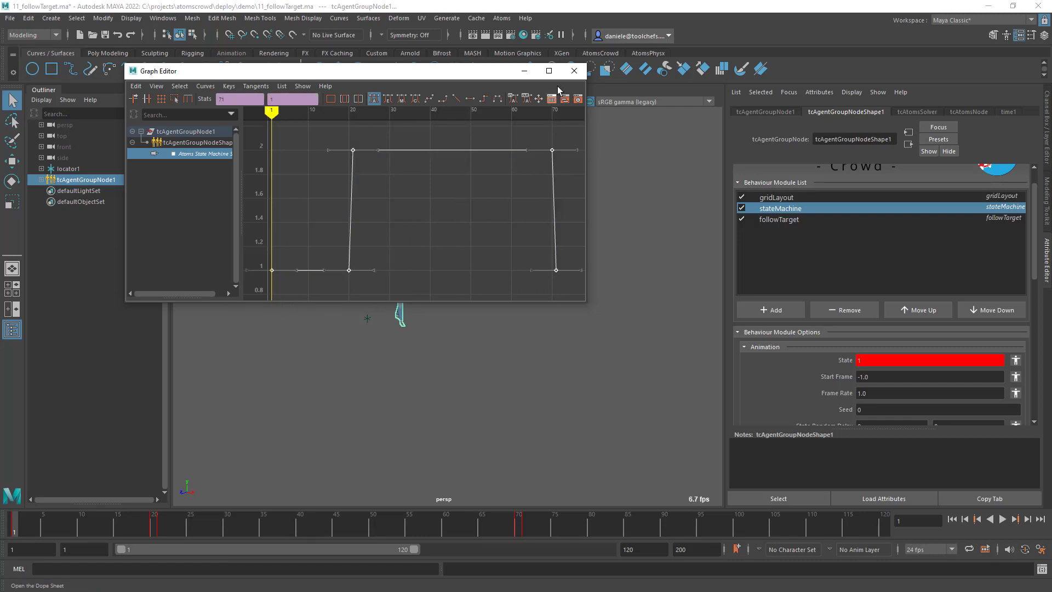
left_click(574, 71)
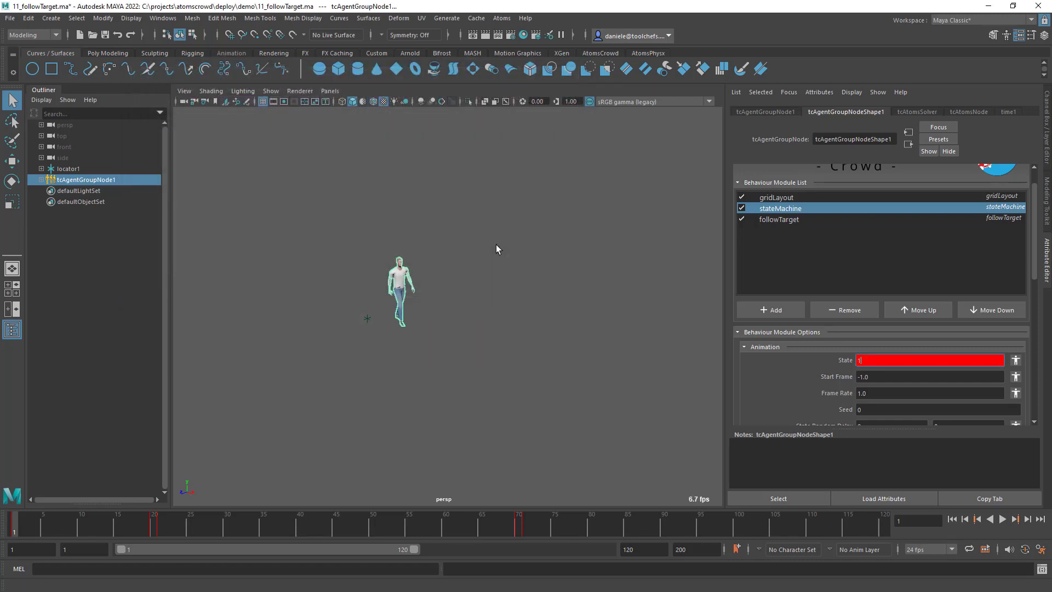
Reselect the tcAgentGroupNode1 agent group and review the options of its followTarget and stateMachine modules
left_click(497, 245)
left_click(94, 180)
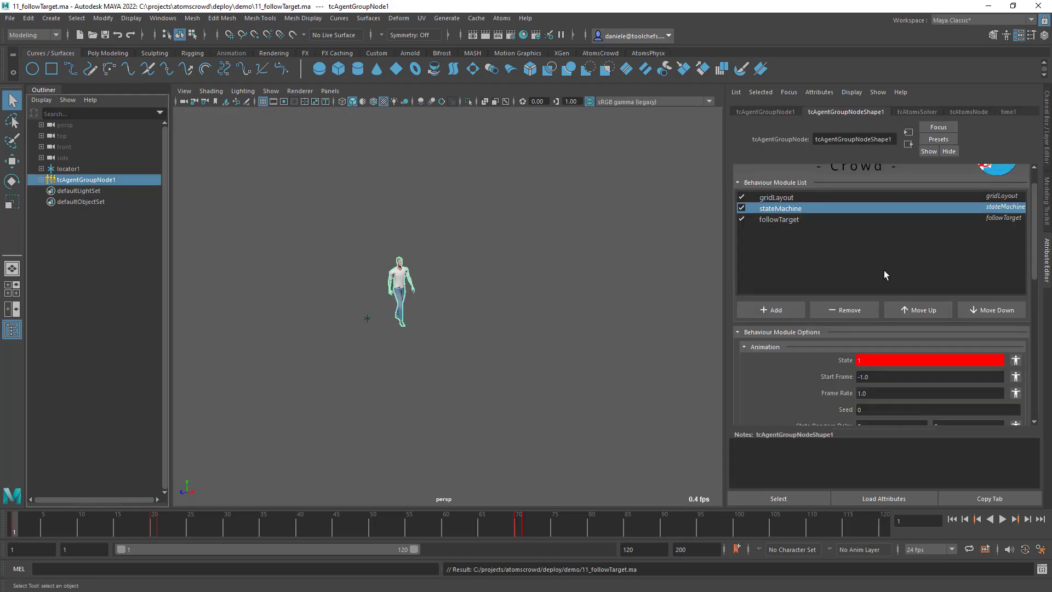
left_click(802, 220)
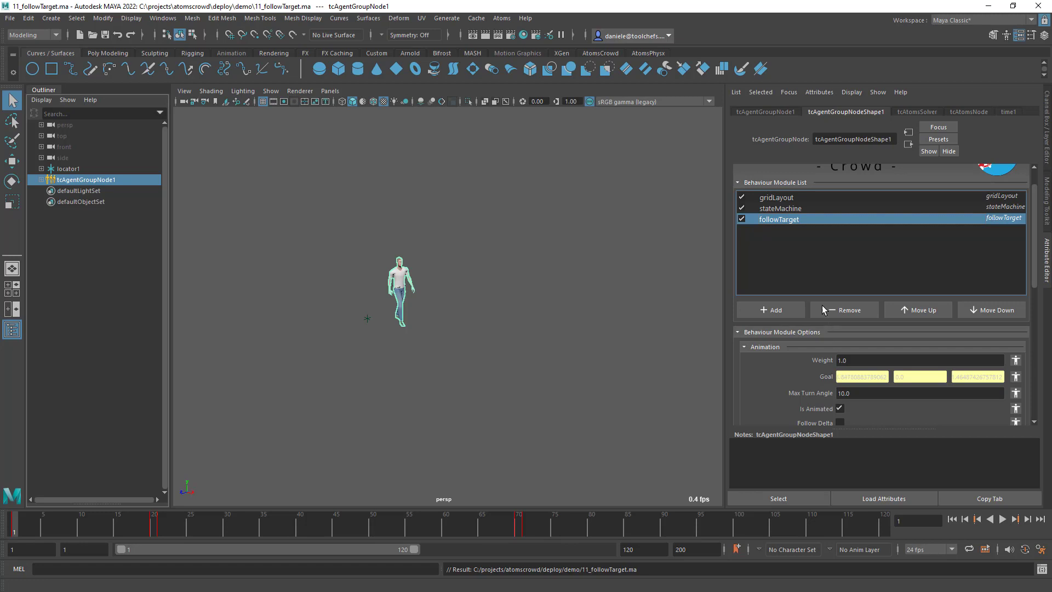
left_click(792, 210)
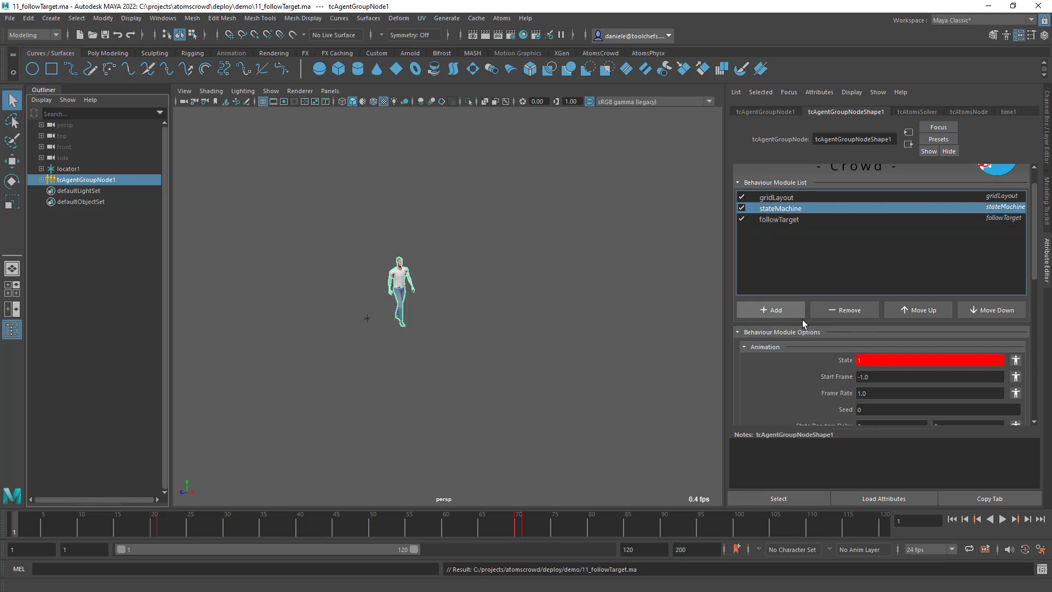
left_click(789, 220)
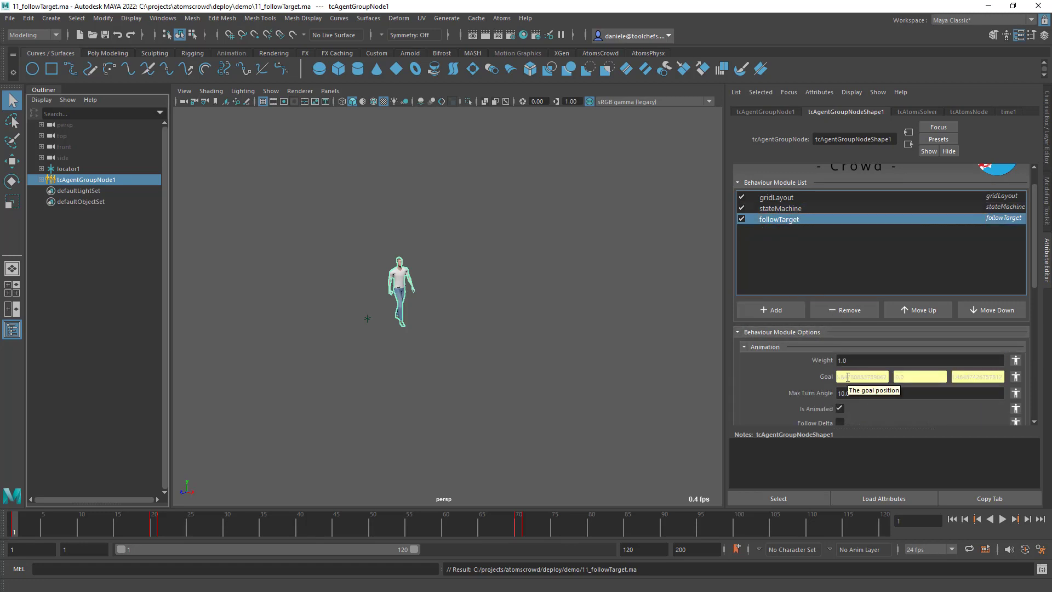
left_click(788, 210)
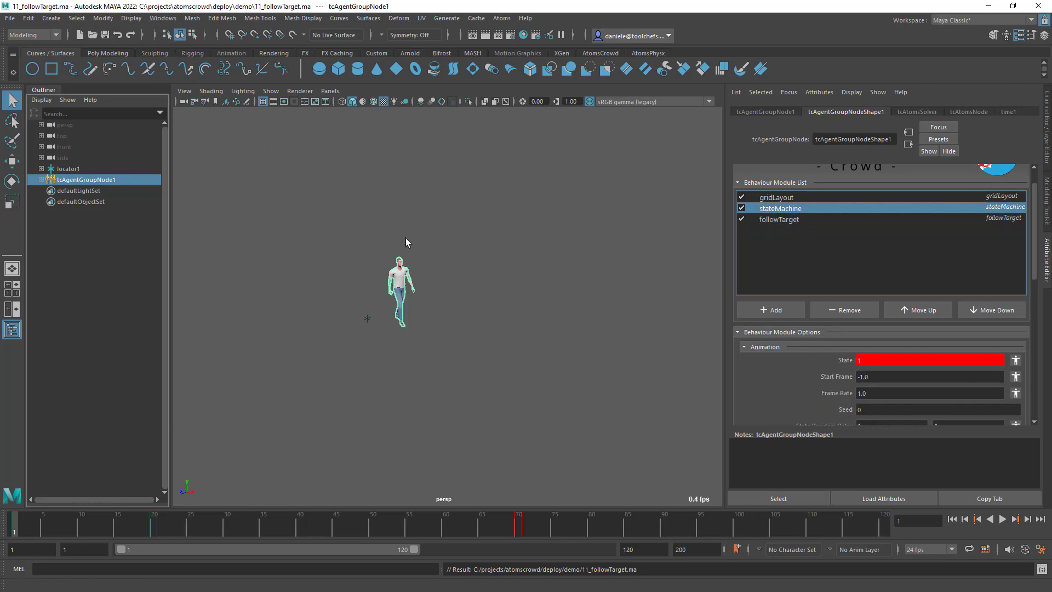
Open the Agent Group Digital Asset Exporter for the selected agent group
left_click(501, 18)
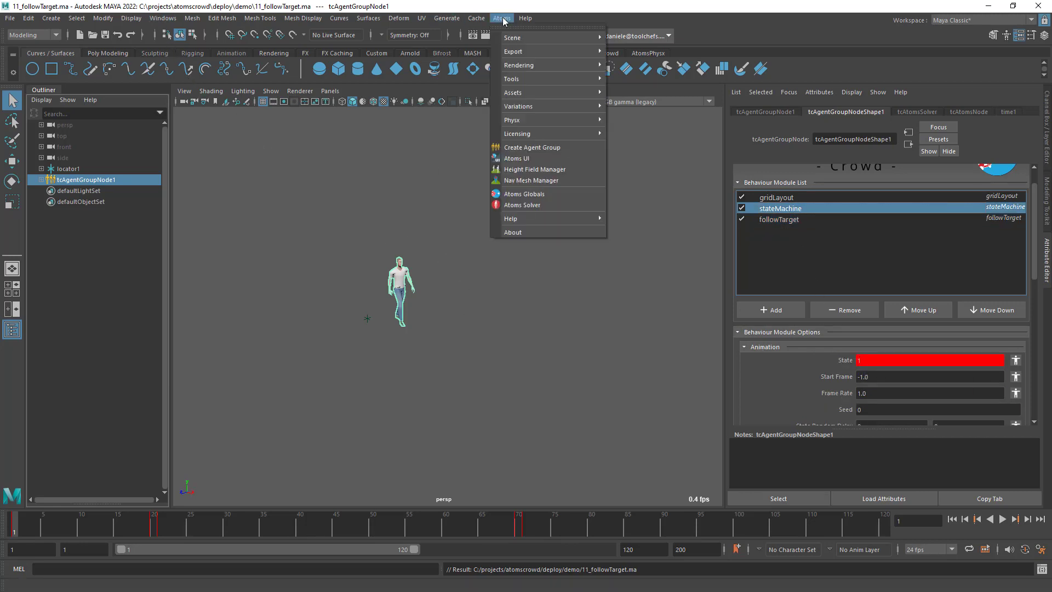
mouse_move(530, 81)
mouse_move(666, 281)
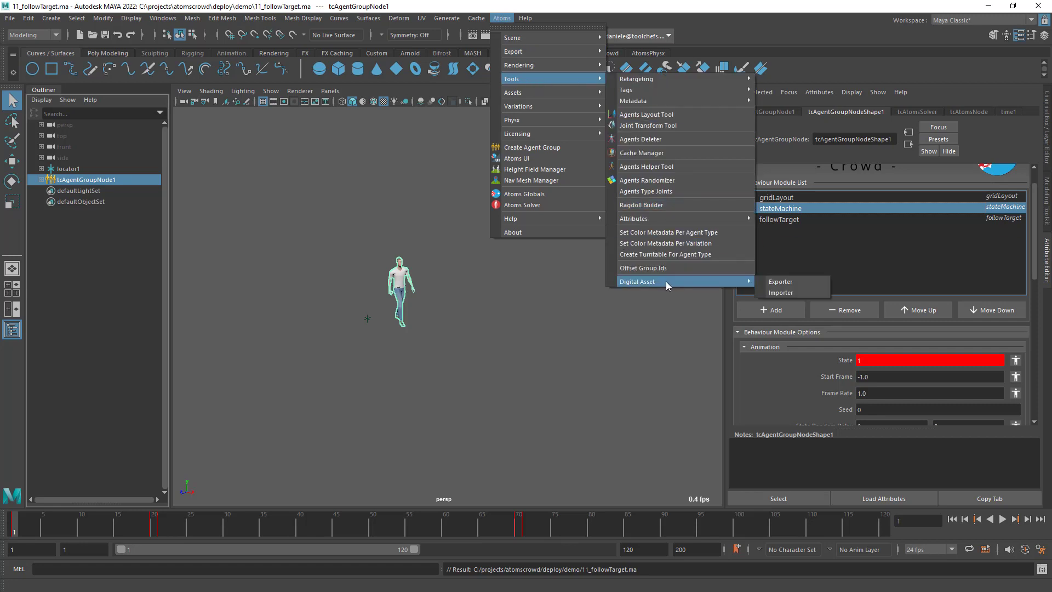
left_click(775, 282)
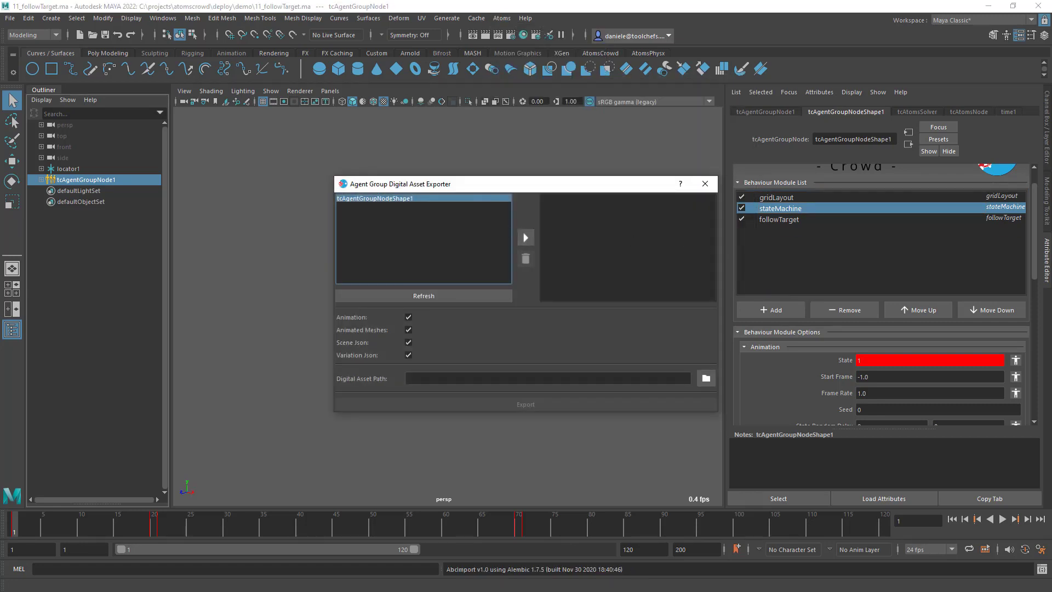
Delete folder 3 from the ada folder in File Explorer and close the Explorer window
left_click(706, 378)
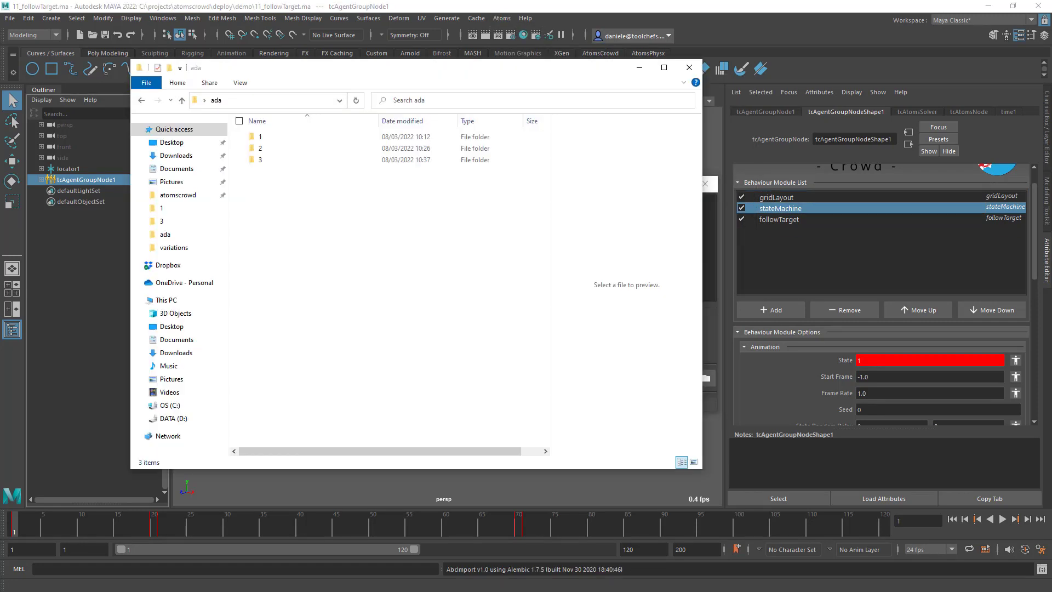
left_click(277, 161)
key("Delete")
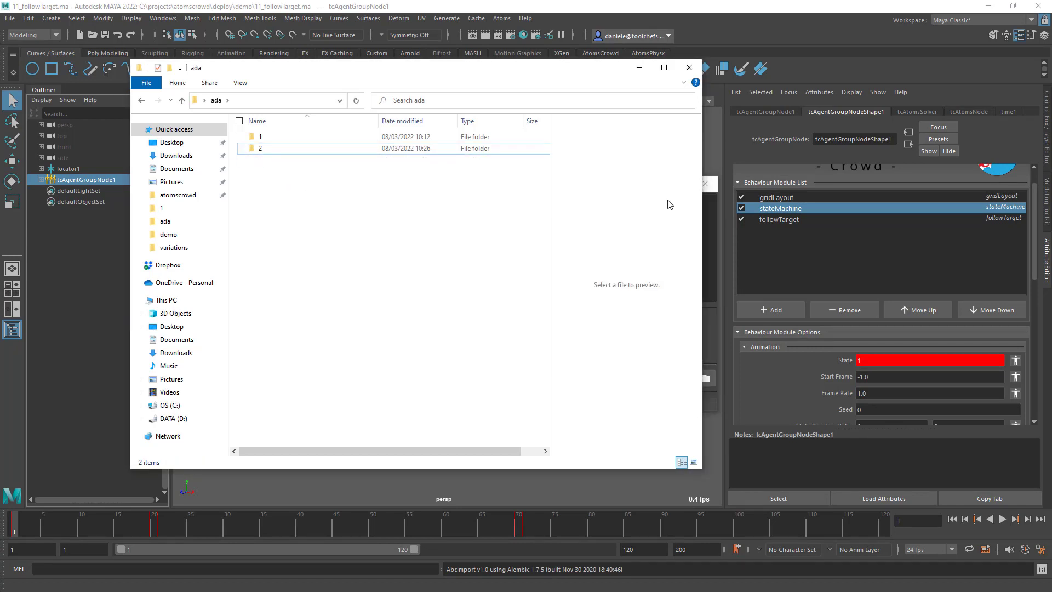
left_click(689, 67)
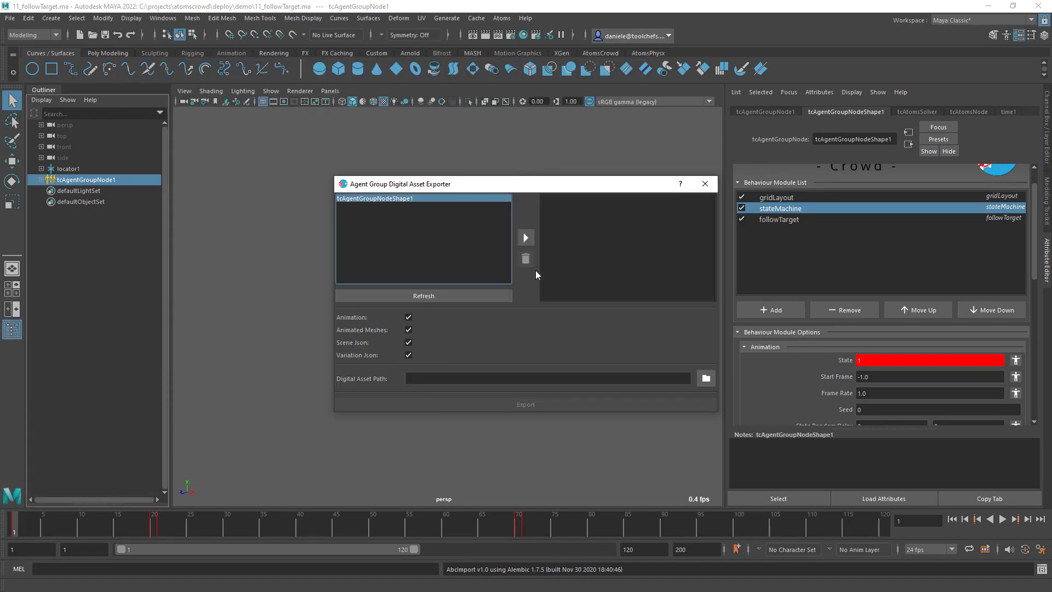
Add tcAgentGroupNodeShape1 to the export list and create a folder named 3 inside the ada folder for the asset path
left_click(526, 237)
left_click(701, 377)
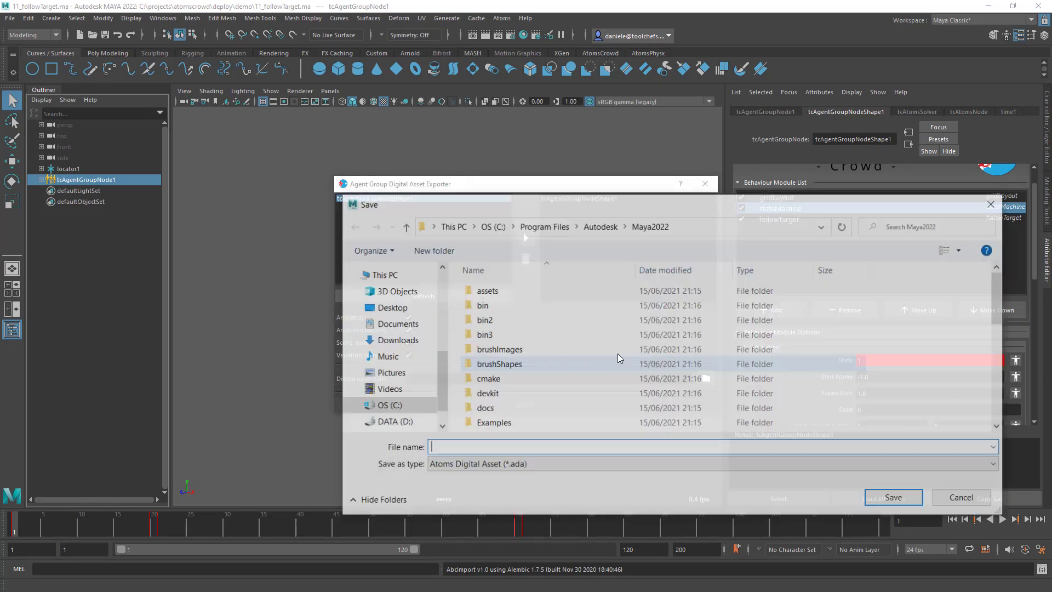
scroll(399, 324, "up", 3)
scroll(399, 324, "up", 1)
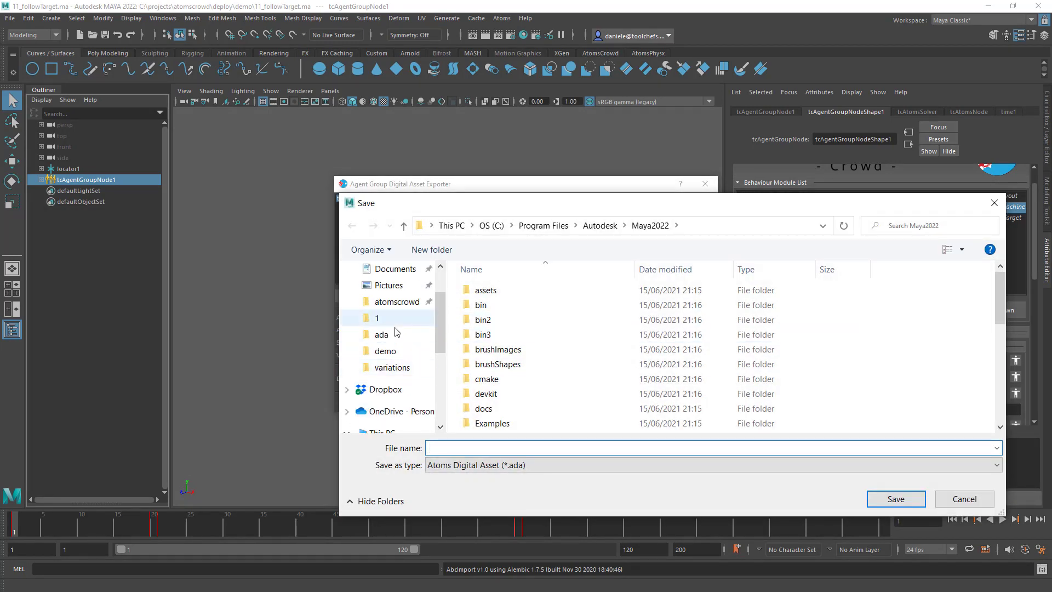
left_click(394, 334)
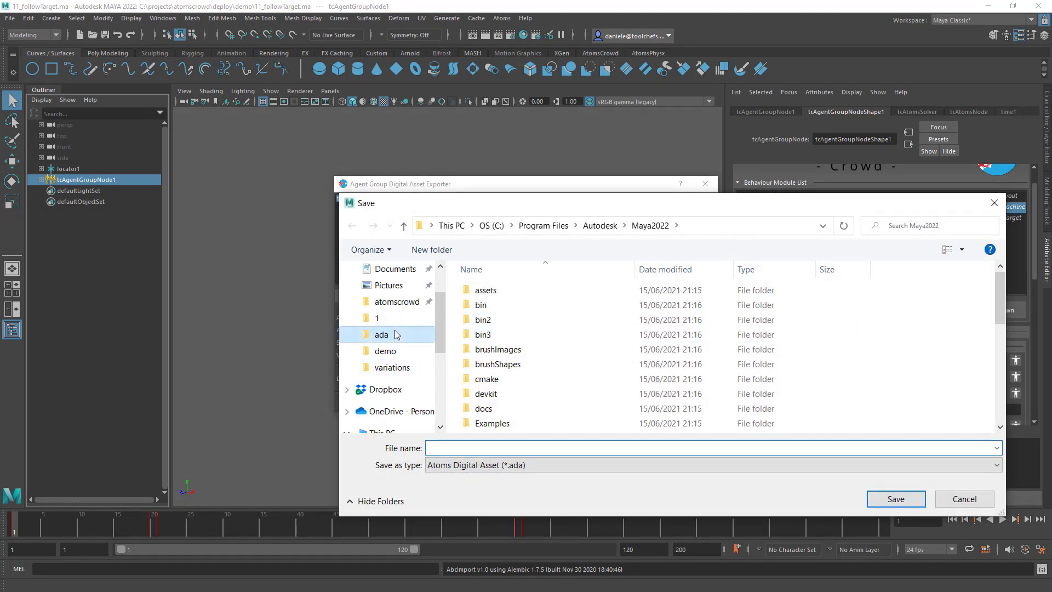
left_click(432, 249)
type("3")
key("Return")
key("Return")
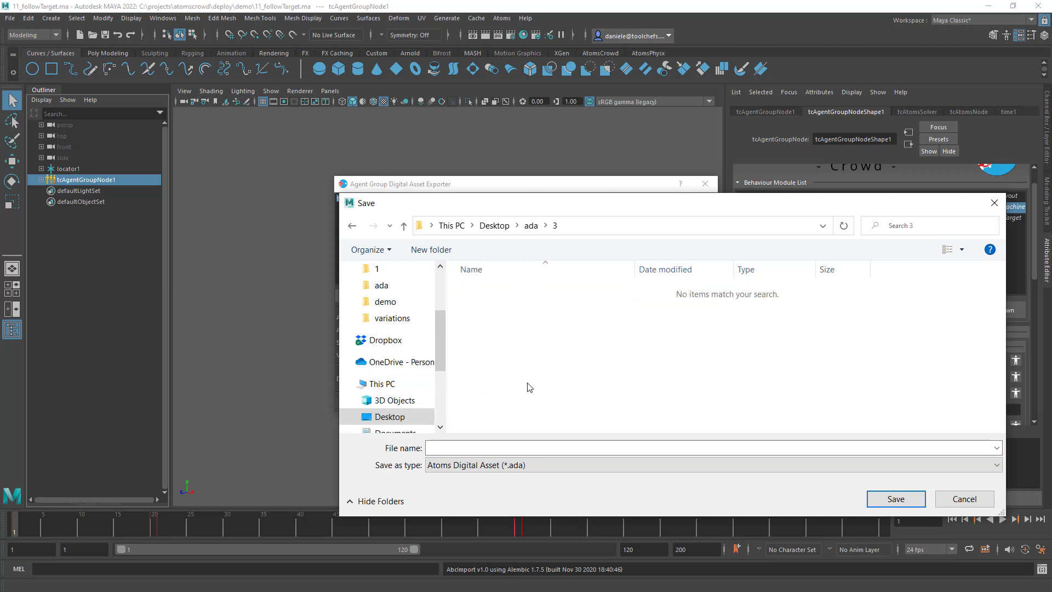
Name the asset follow in folder 3, export it as a digital asset, and close the exporter
left_click(506, 444)
type("follow")
key("Return")
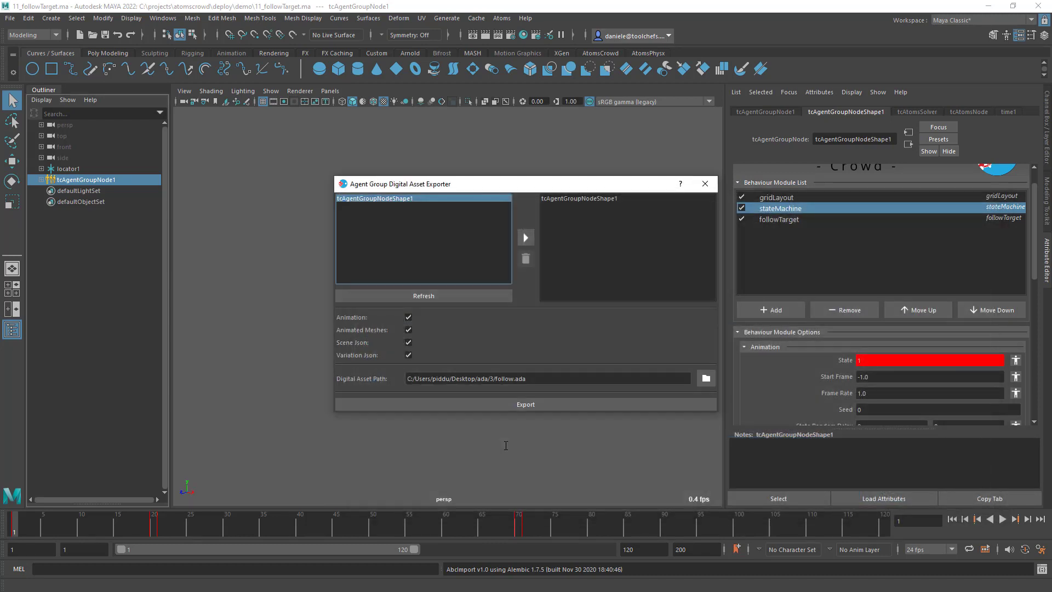
left_click(514, 408)
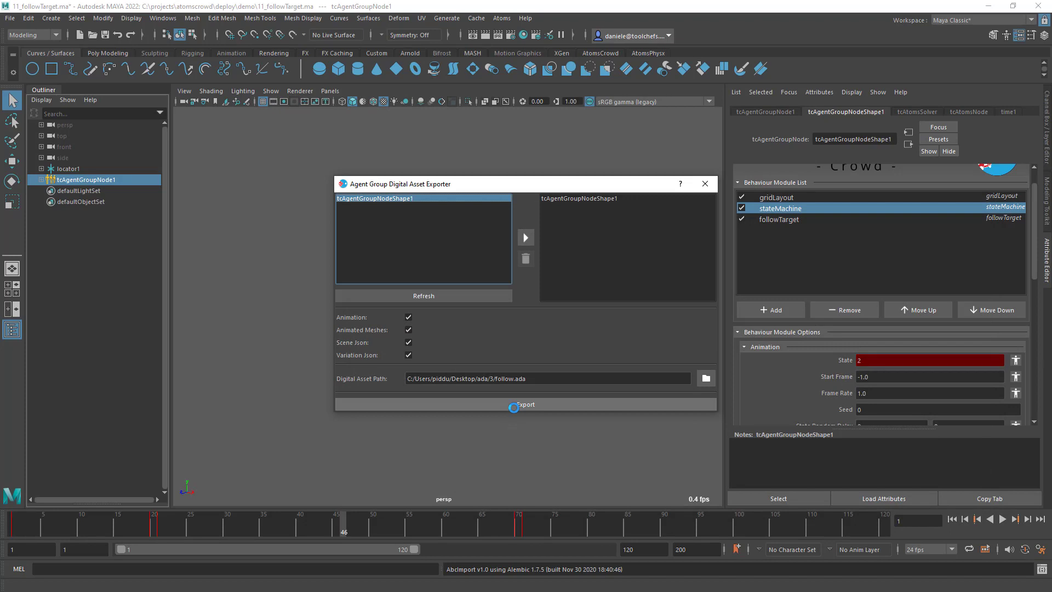
left_click(527, 317)
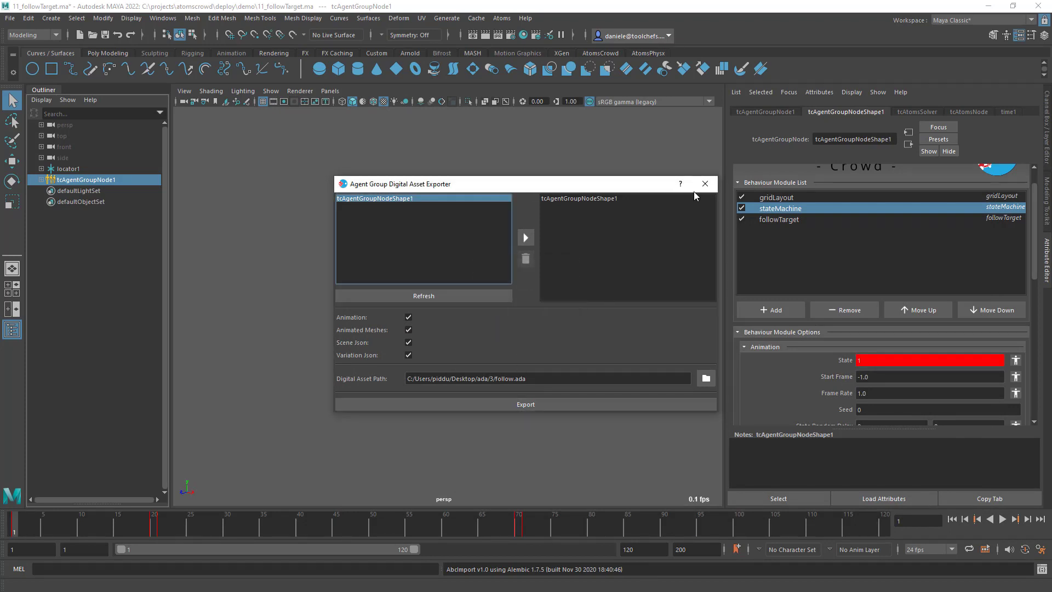
left_click(698, 181)
Start a new empty scene without saving the changes to 11_followTarget.ma
left_click(570, 247)
key("ctrl+n")
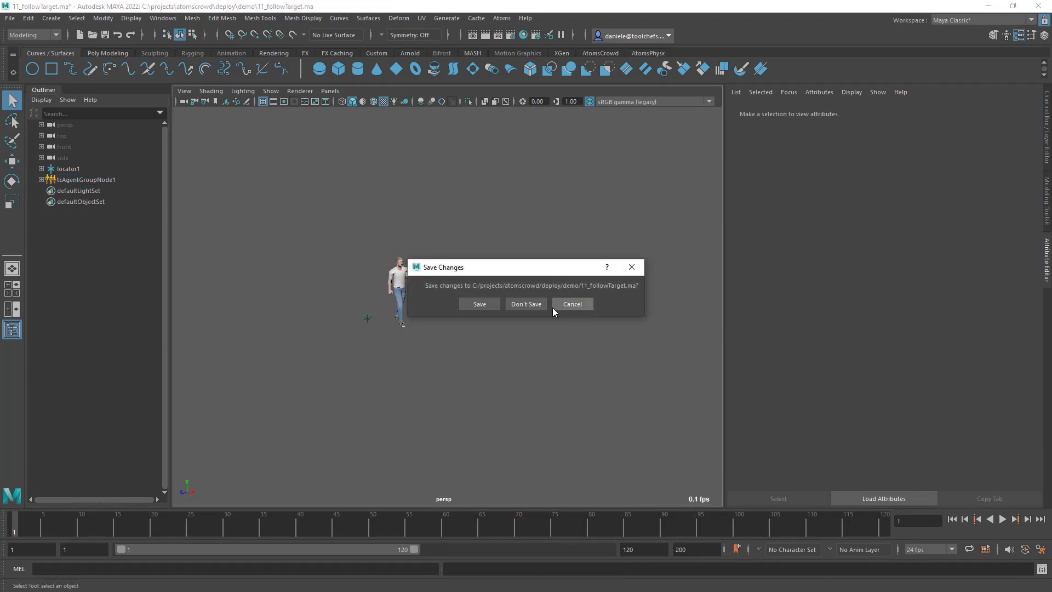
left_click(532, 305)
Open the Agent Group Digital Asset Importer in the new scene
left_click(501, 18)
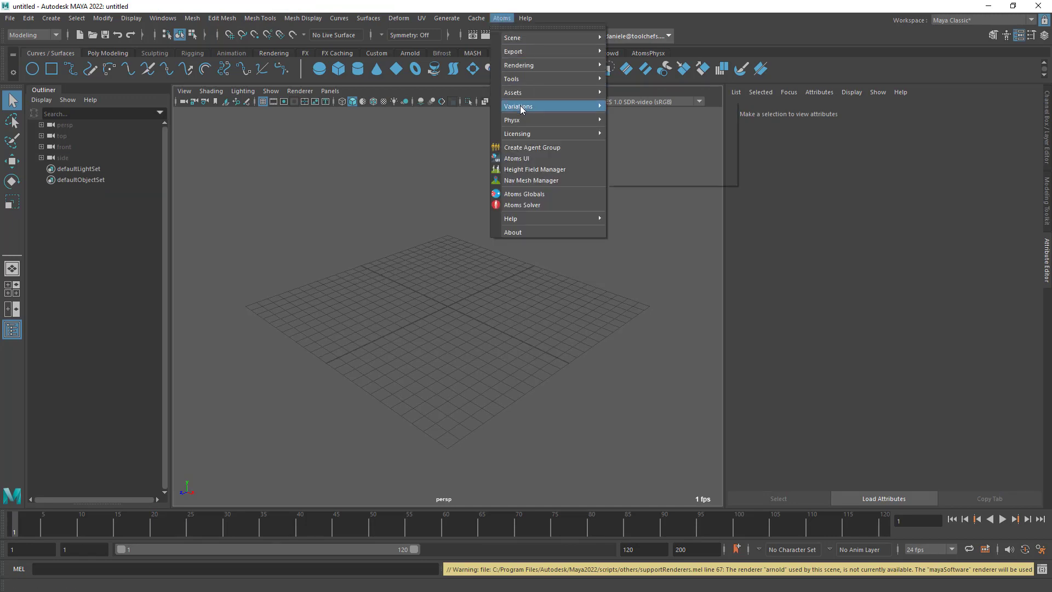
mouse_move(524, 65)
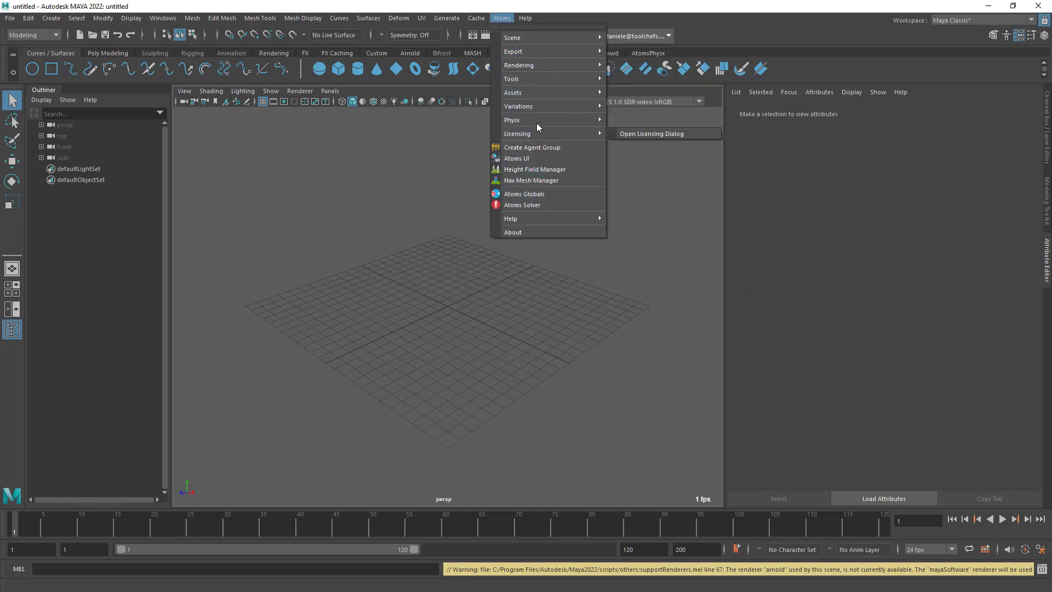
mouse_move(531, 88)
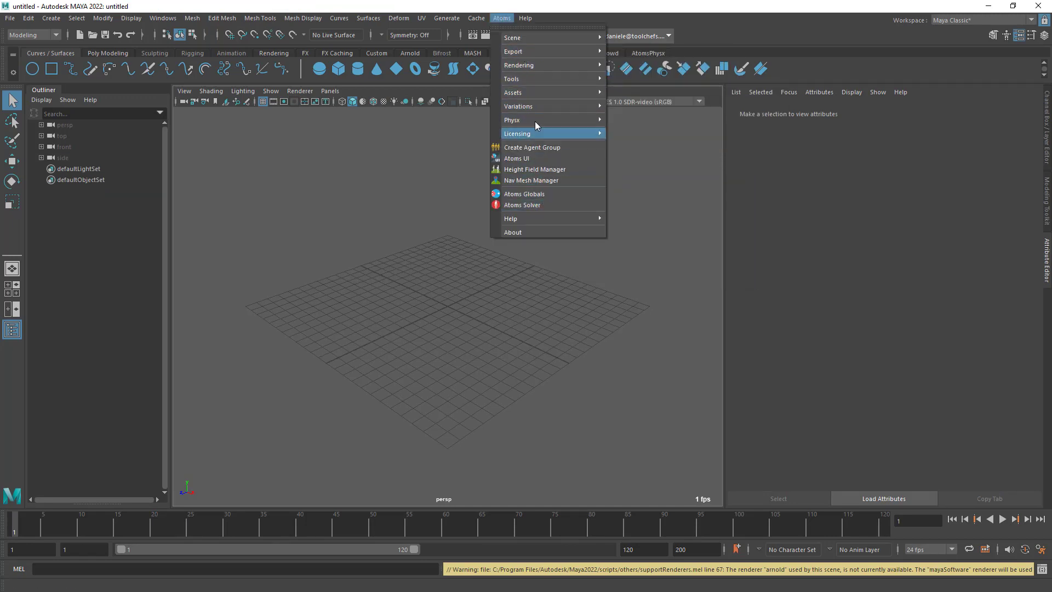
mouse_move(679, 277)
left_click(788, 291)
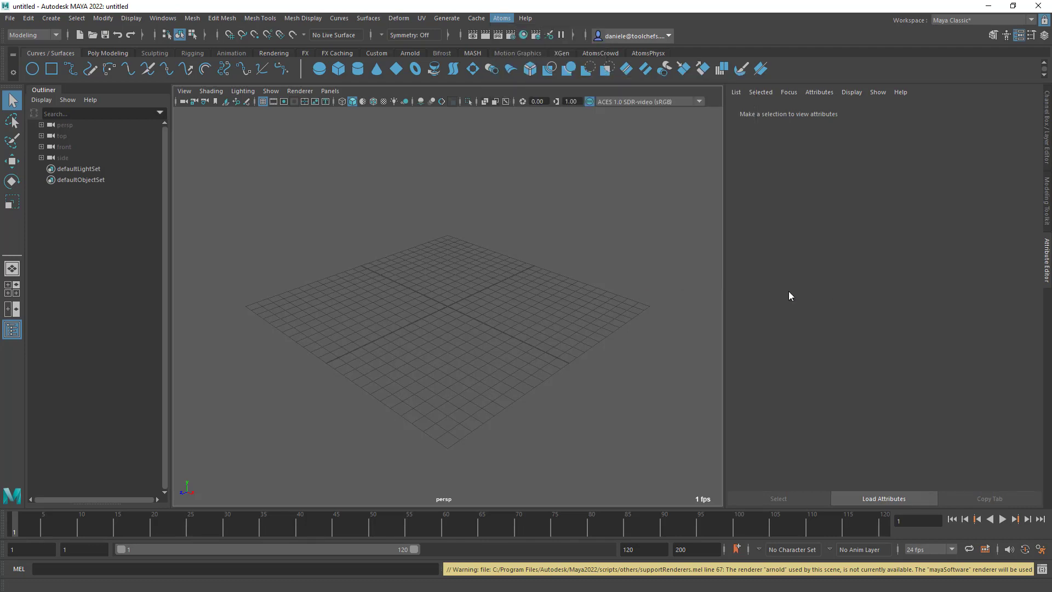
left_click(500, 309)
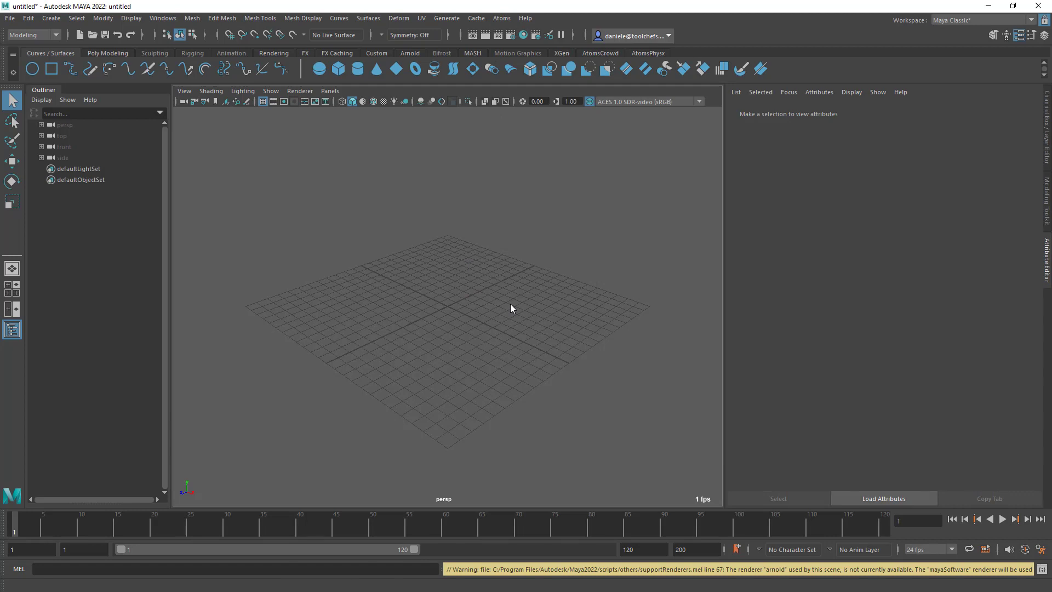
Import follow.ada from folder 3 with animation, scene and variation data, and close the importer
left_click(706, 257)
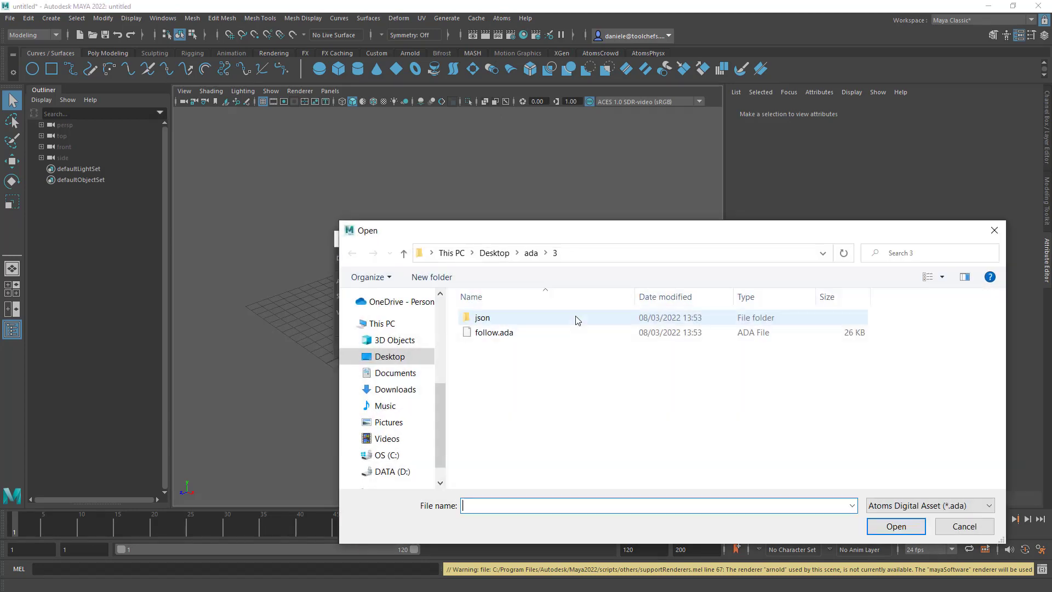
double_click(477, 337)
left_click(483, 350)
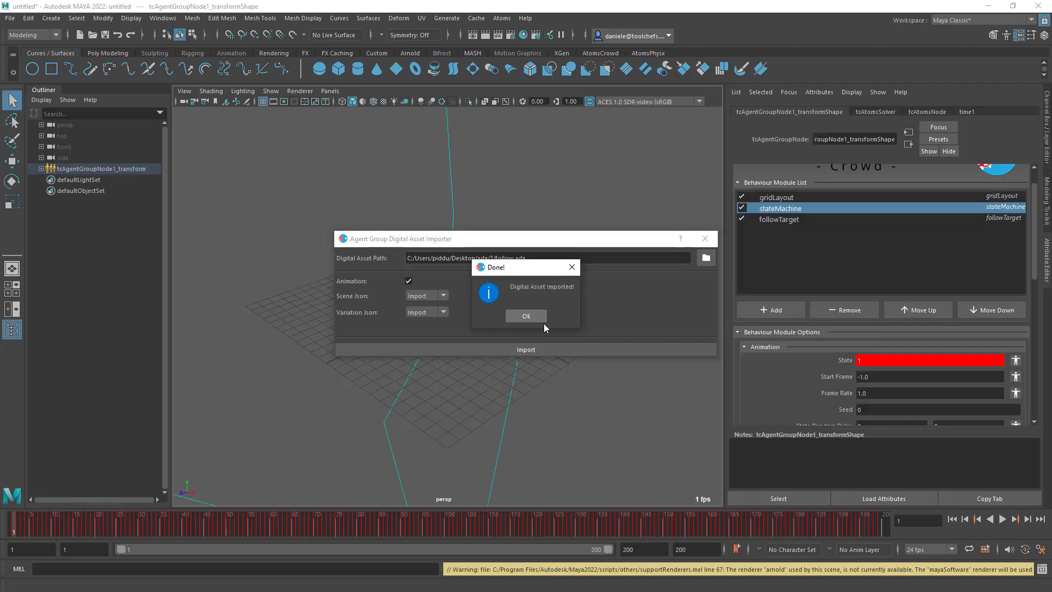
left_click(517, 320)
left_click(706, 238)
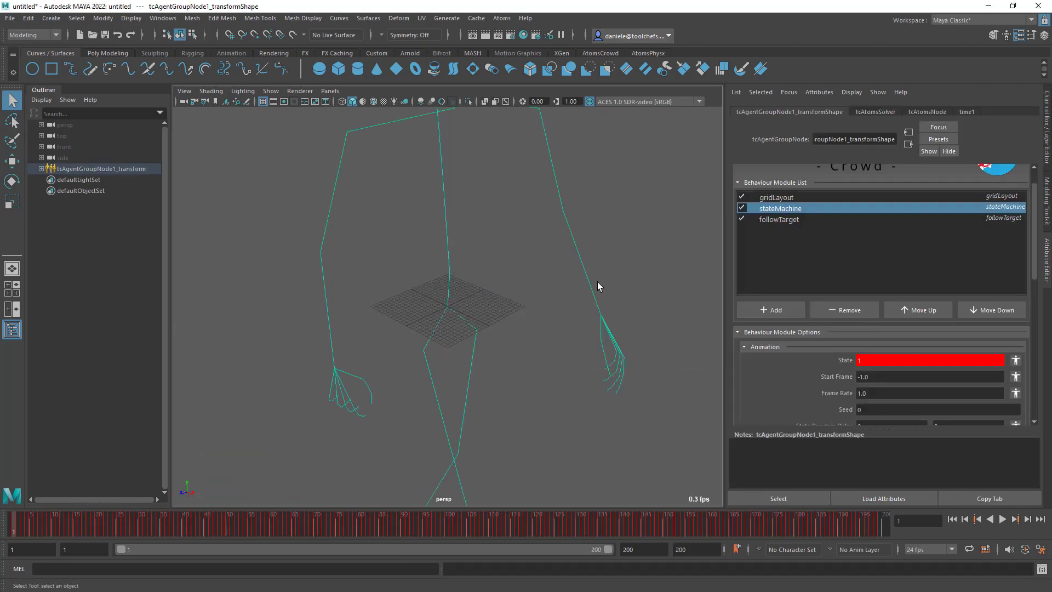
Set the imported agent group's display type to skin and turn on textured shading in the viewport
scroll(520, 281, "down", 3)
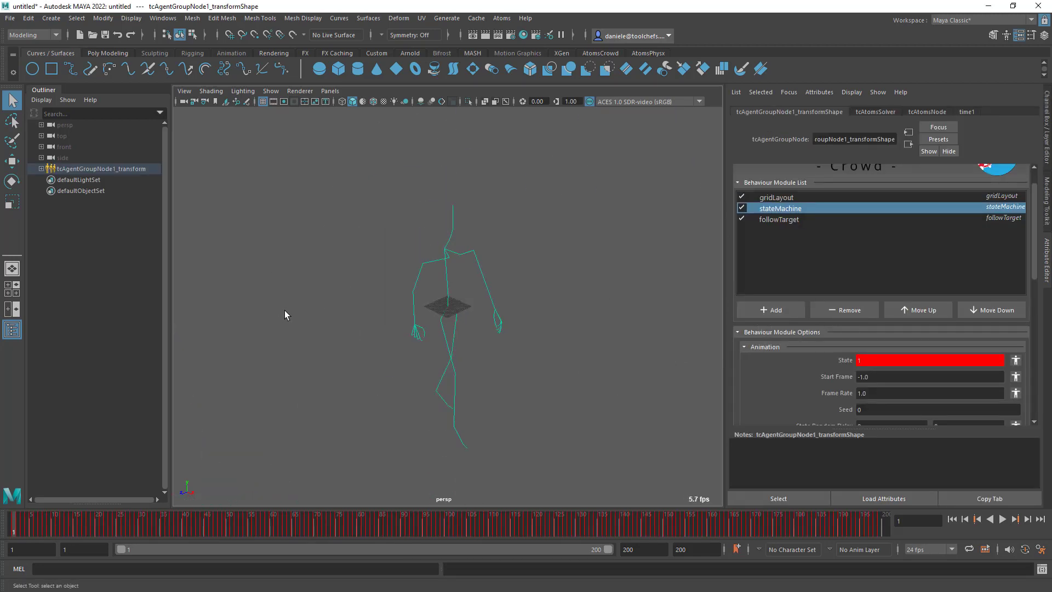
scroll(444, 357, "down", 2)
scroll(800, 311, "down", 5)
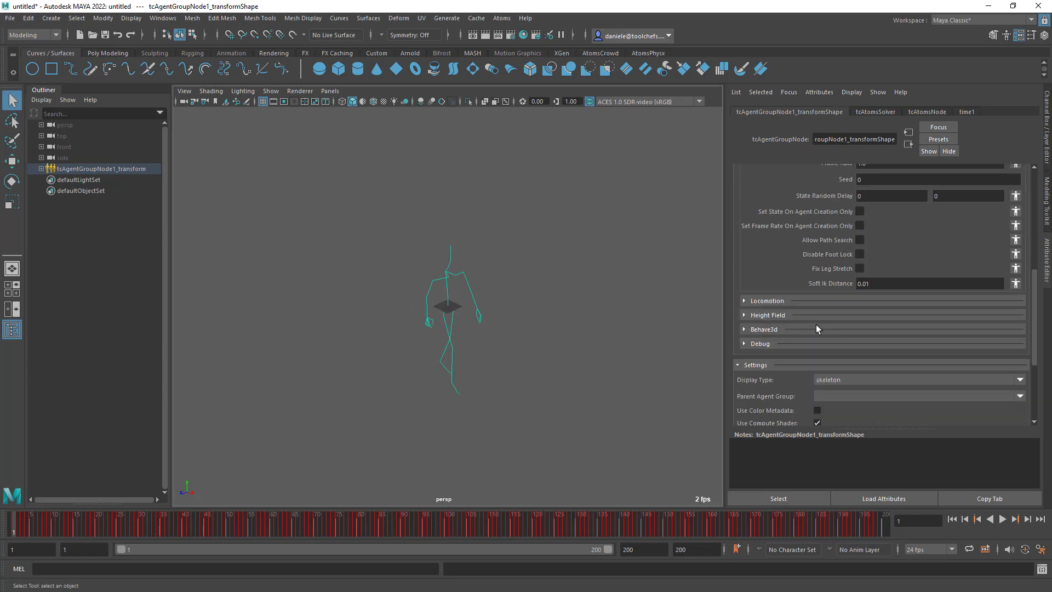
left_click(824, 380)
left_click(830, 410)
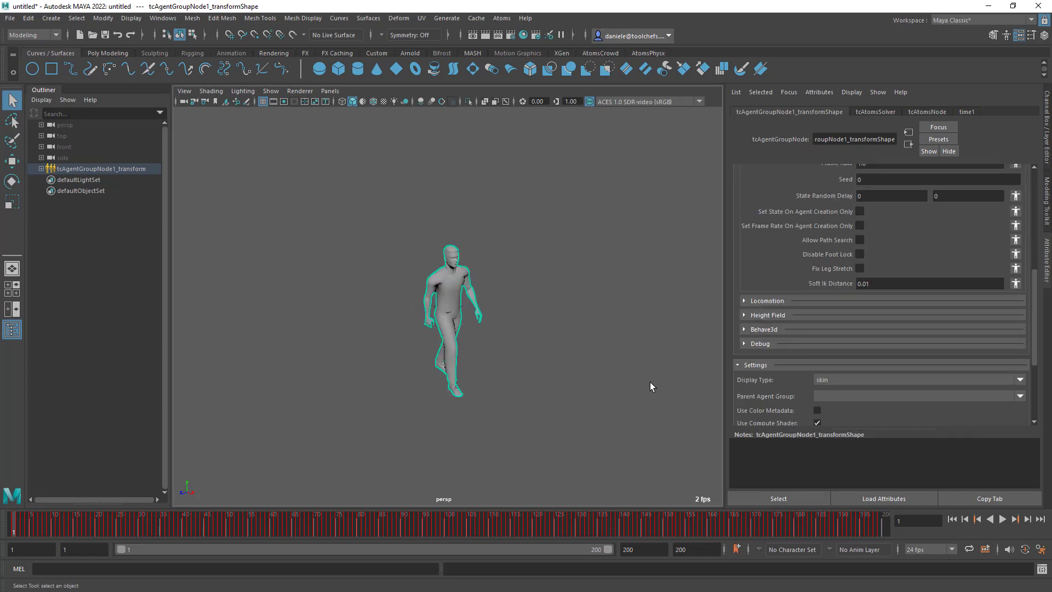
left_click(626, 374)
key("6")
Select the agent and display the followTarget behaviour module's options to check its animated Goal
left_click(451, 350)
scroll(806, 257, "up", 8)
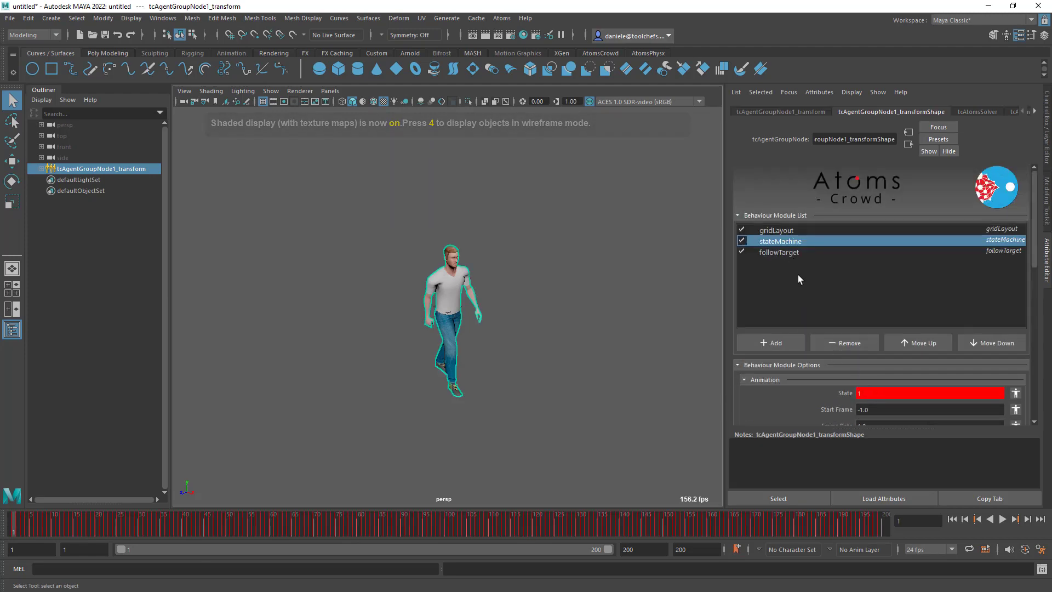
left_click(789, 253)
scroll(796, 341, "down", 1)
scroll(796, 341, "down", 1)
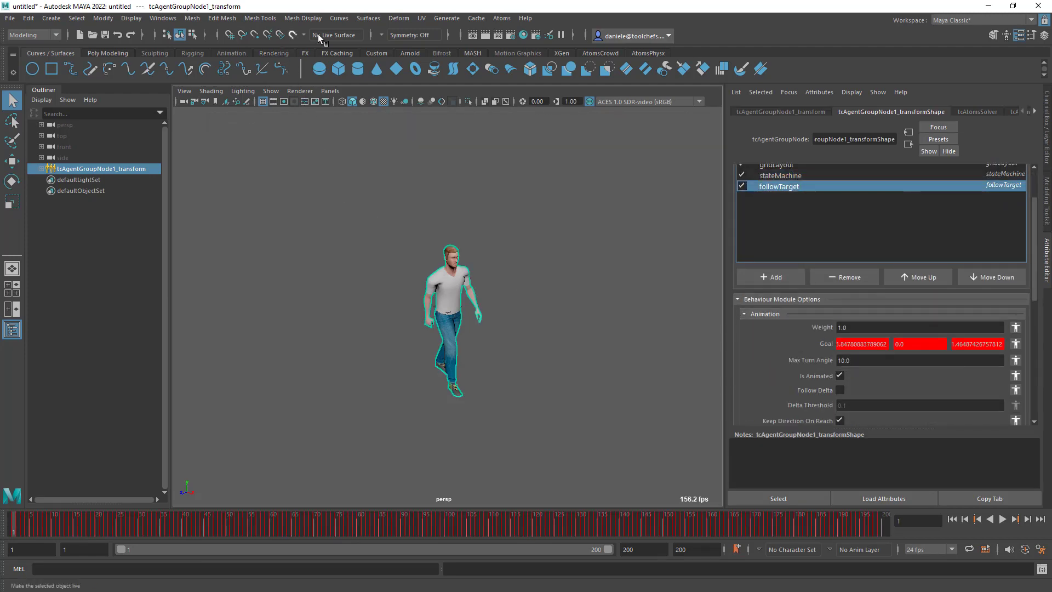
Open the Graph Editor and inspect the imported Follow Target goal curves one by one
left_click(162, 18)
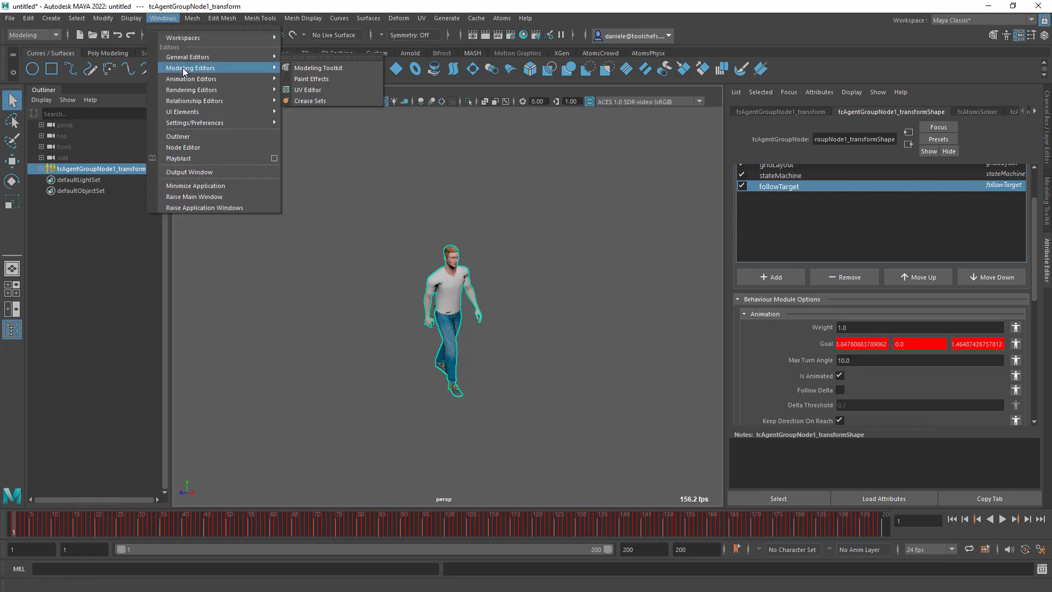
mouse_move(210, 78)
left_click(312, 79)
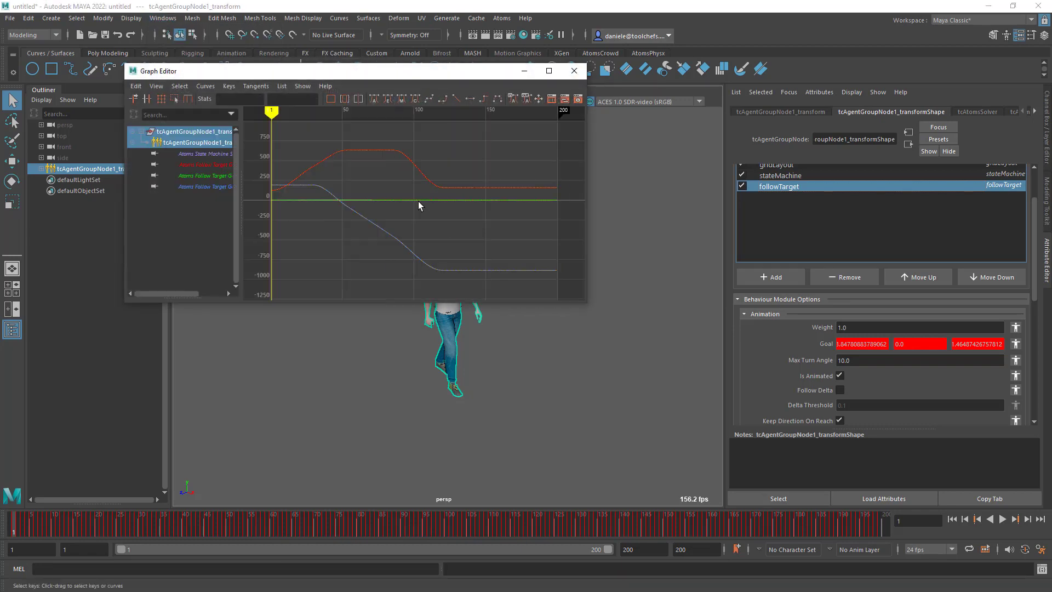
left_click(209, 171)
left_click(202, 164)
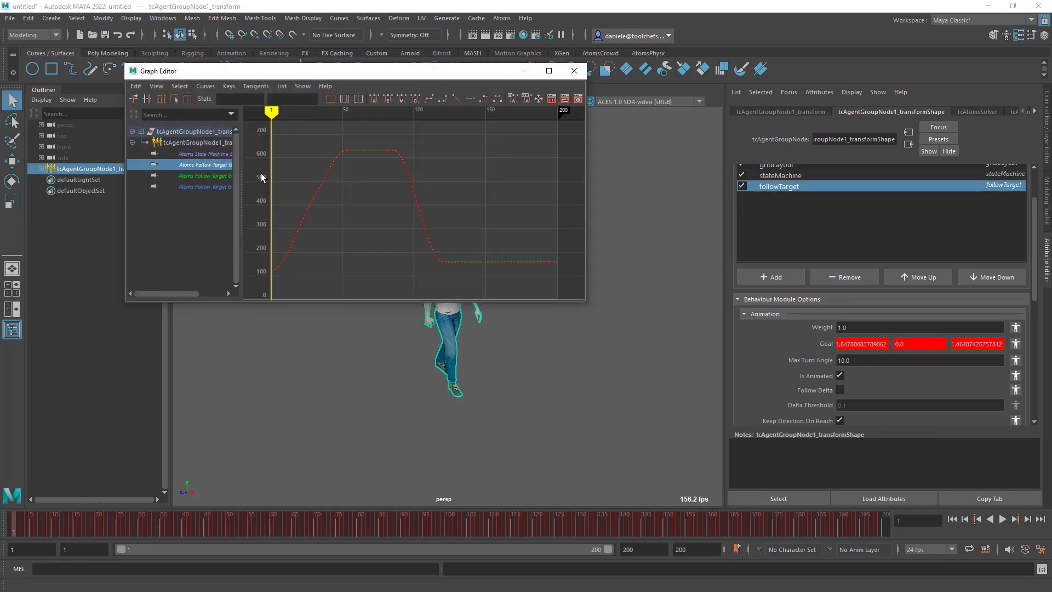
scroll(386, 180, "up", 5)
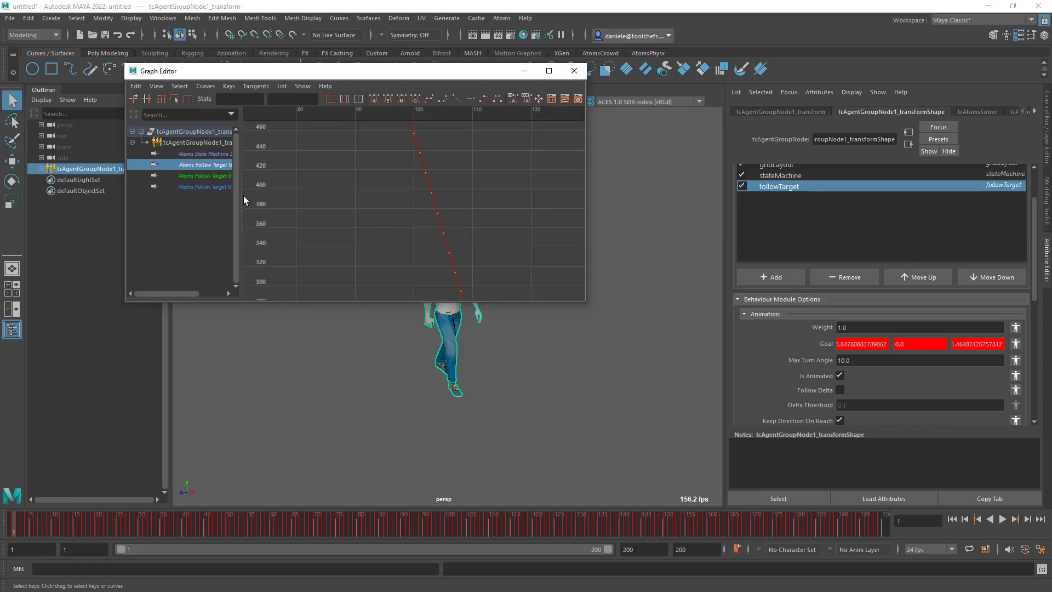
left_click(212, 186)
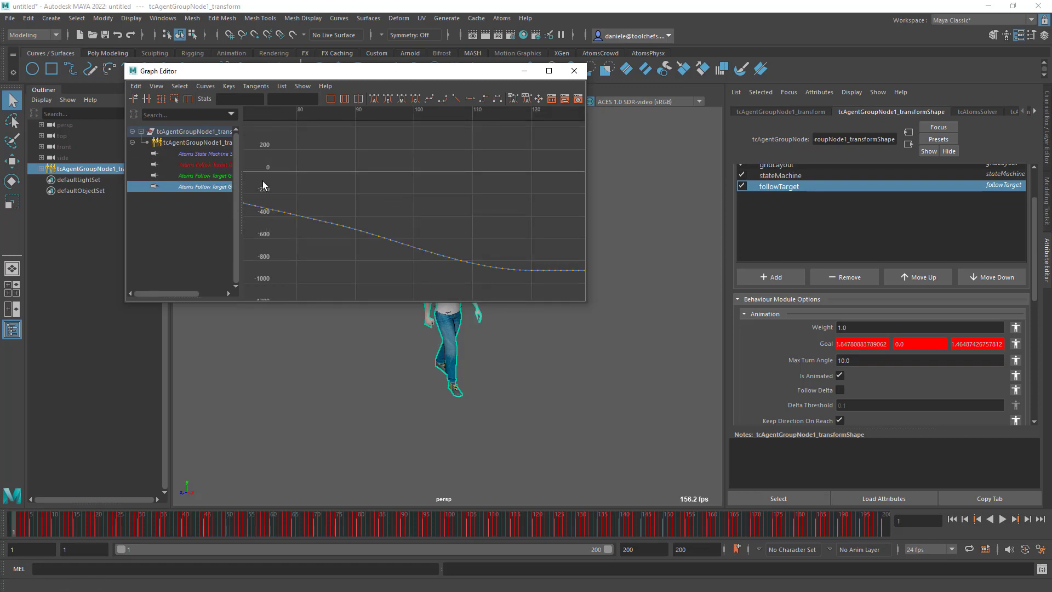
left_click(216, 176)
left_click(229, 165)
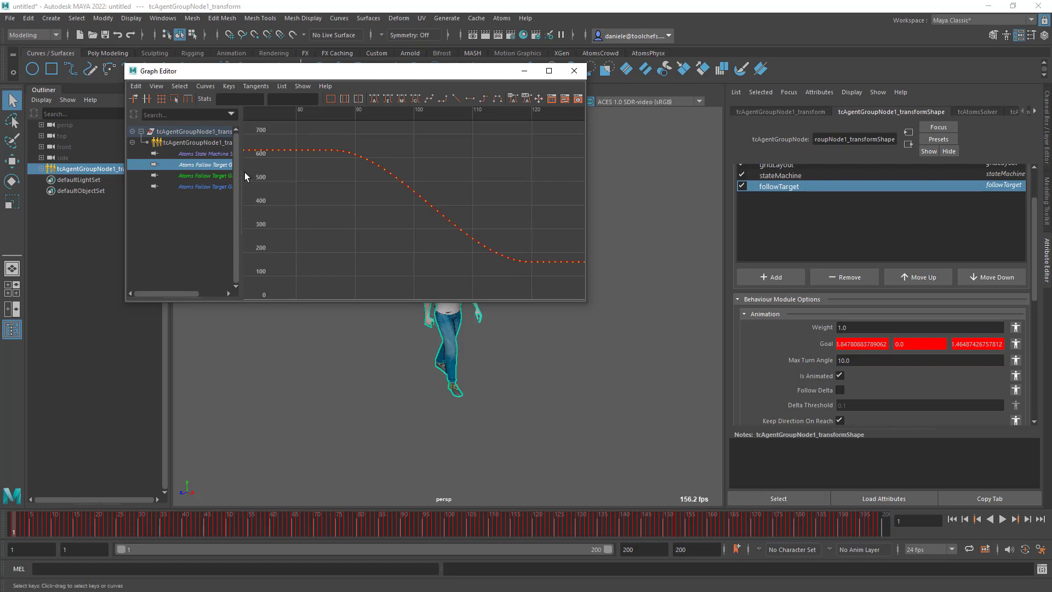
Frame the State Machine state curve, inspect its keys, and close the Graph Editor
left_click(205, 155)
key("f")
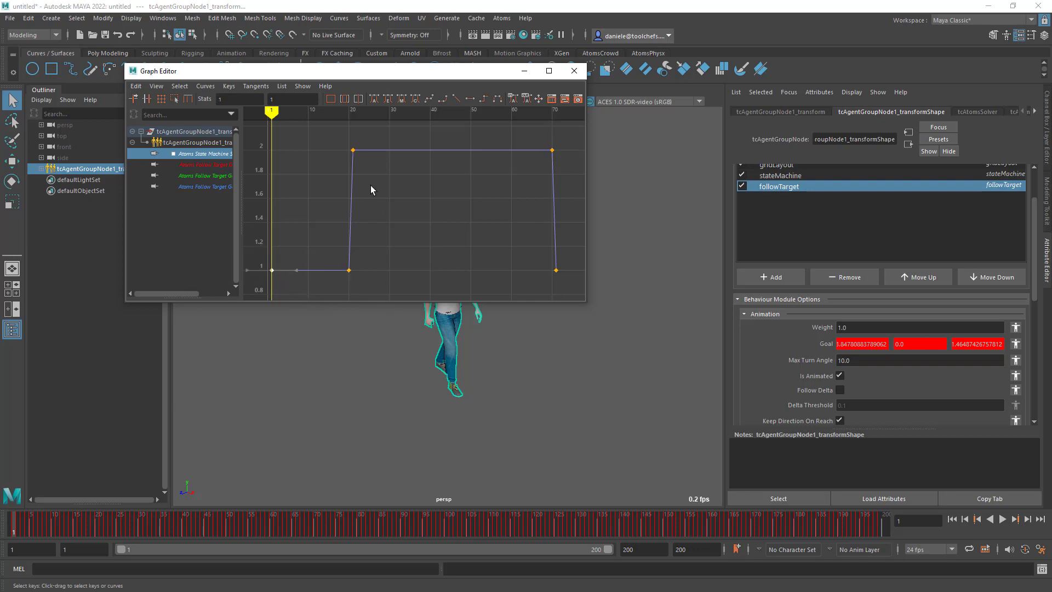
left_click(353, 150)
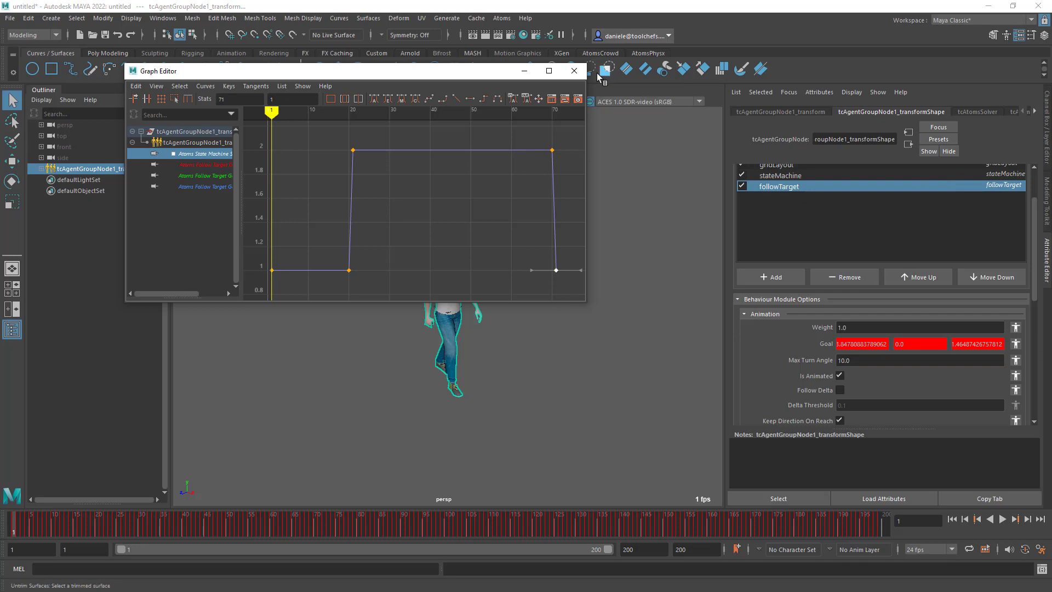
left_click(575, 71)
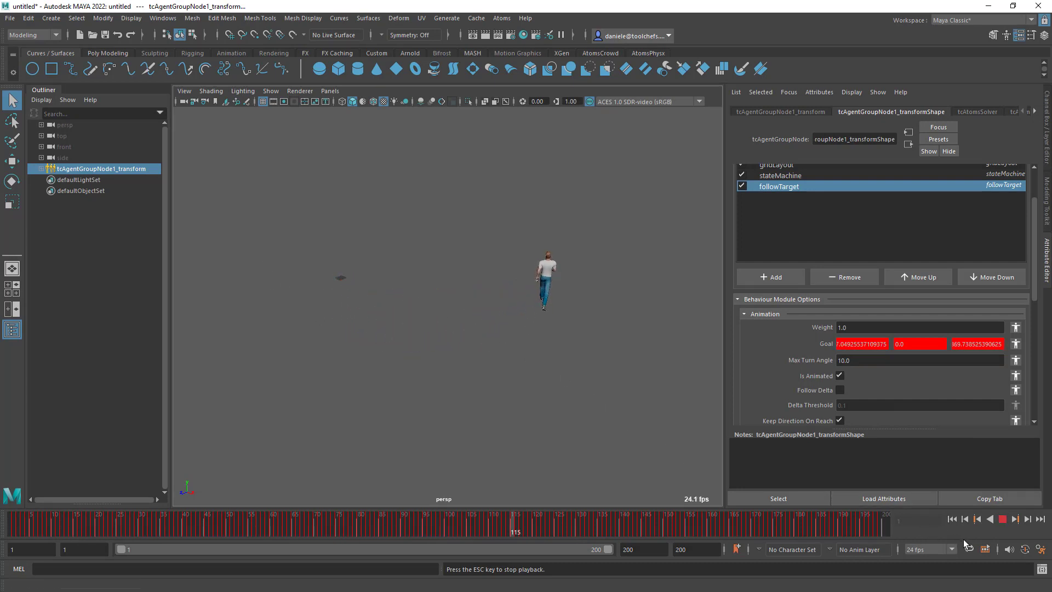
Play back the agent's follow-target animation, stop it, and return to the start of the playback range
left_click(1003, 519)
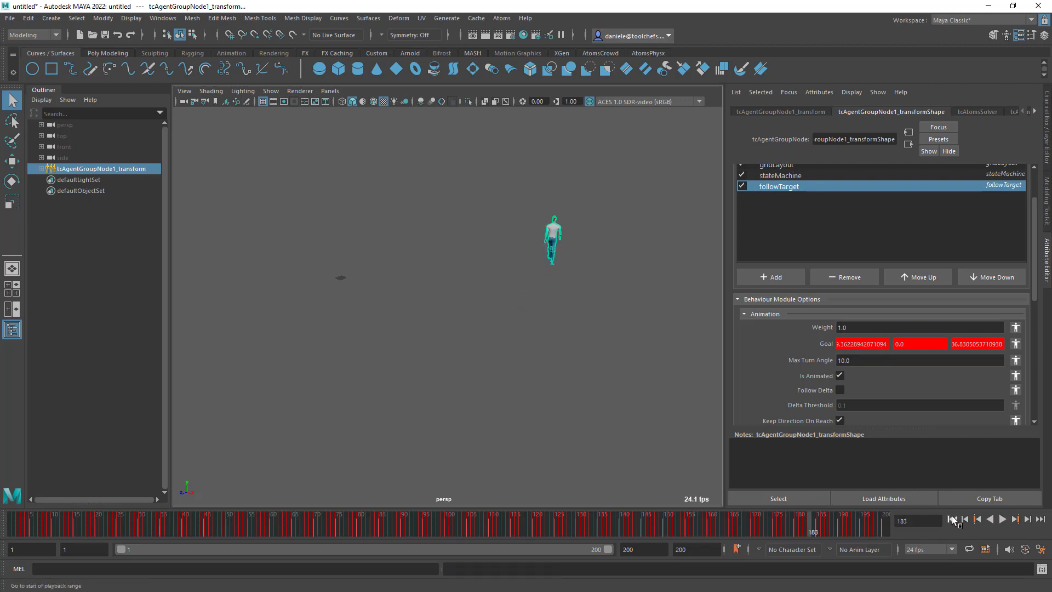
left_click(952, 519)
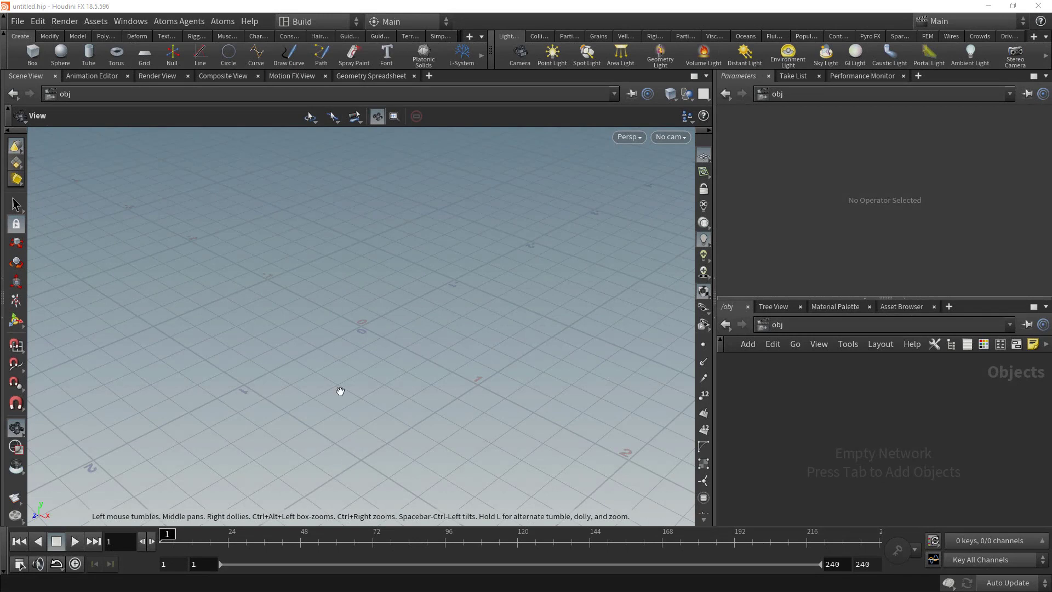
Switch to Houdini, import follow.ada from folder 3 with animation, scene and variation data, and close the importer
left_click(222, 21)
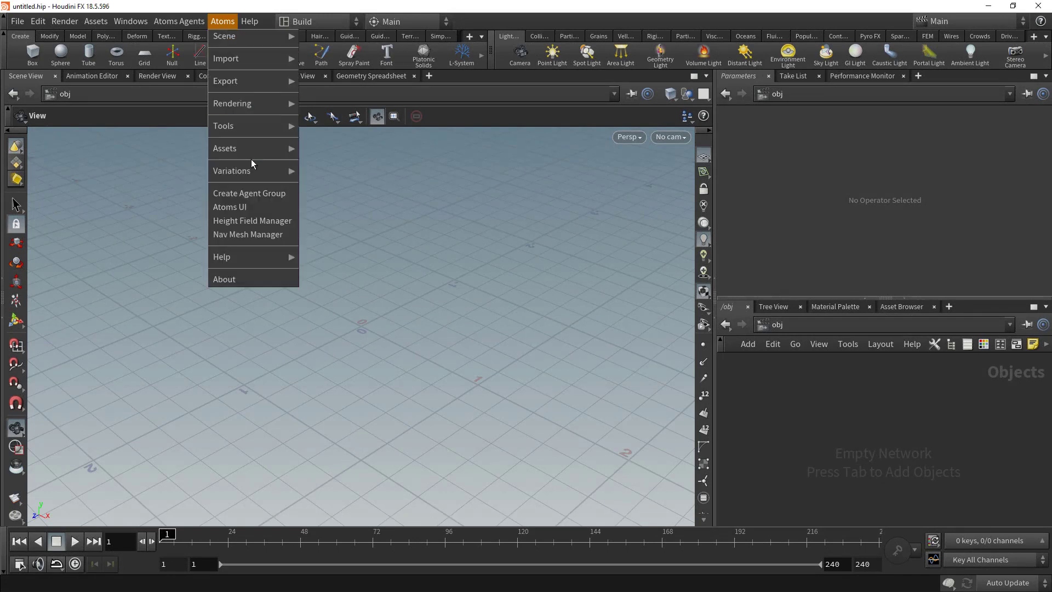
mouse_move(243, 130)
mouse_move(363, 381)
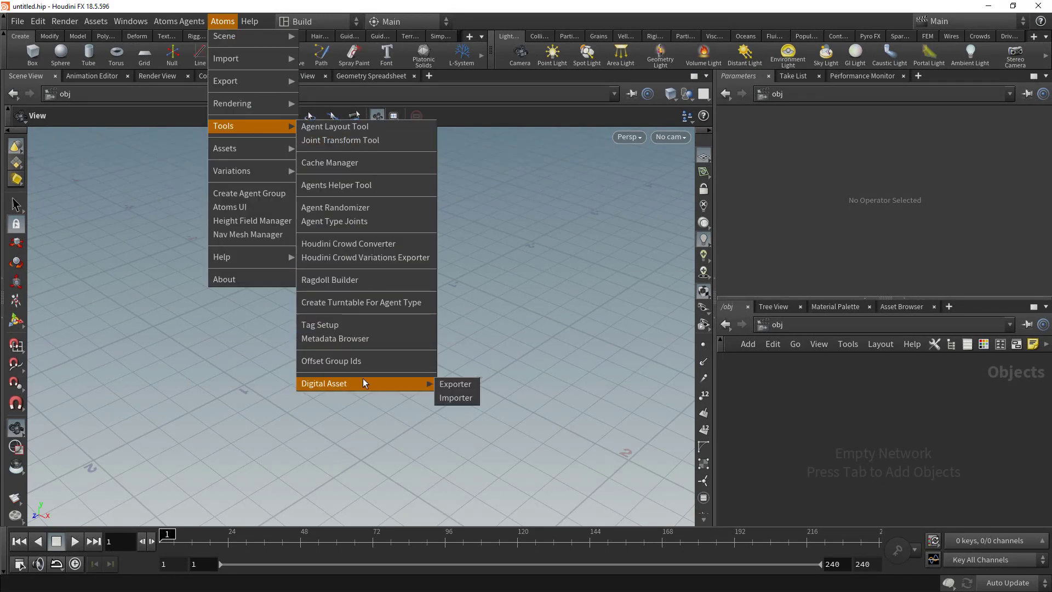
left_click(456, 397)
left_click(704, 254)
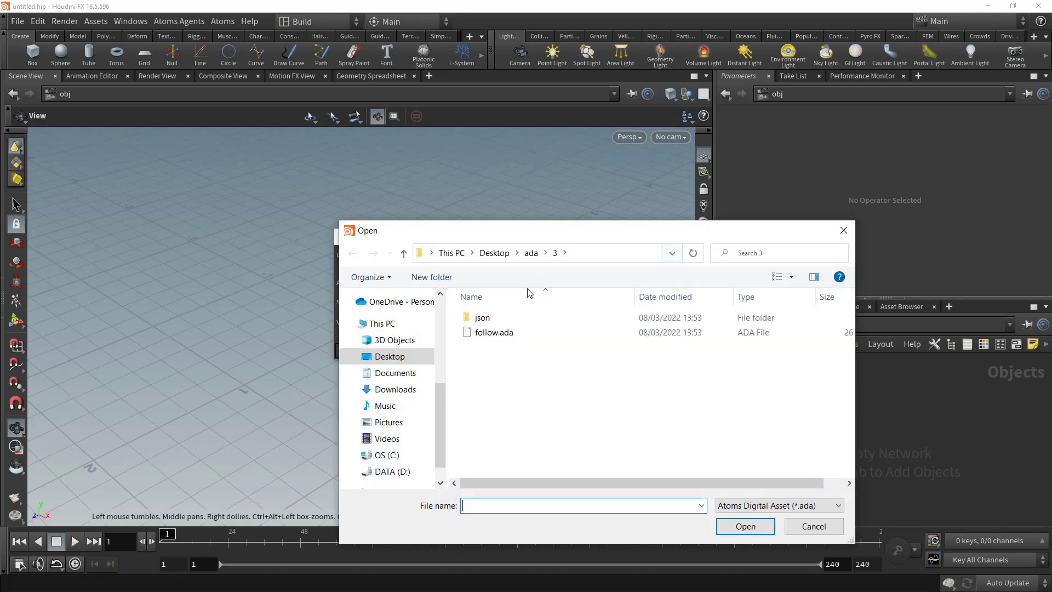
double_click(499, 333)
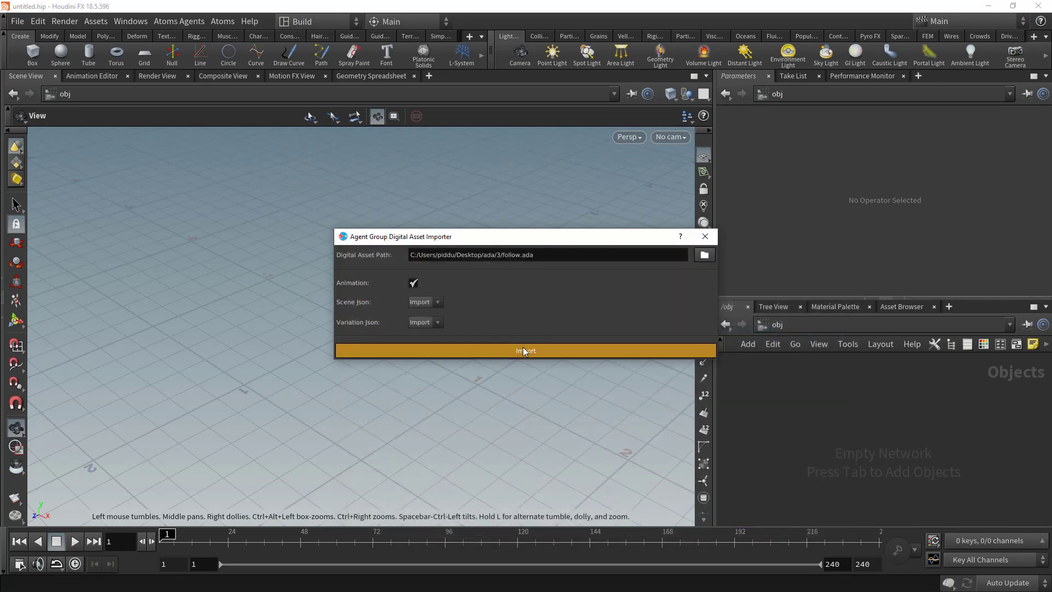
left_click(525, 352)
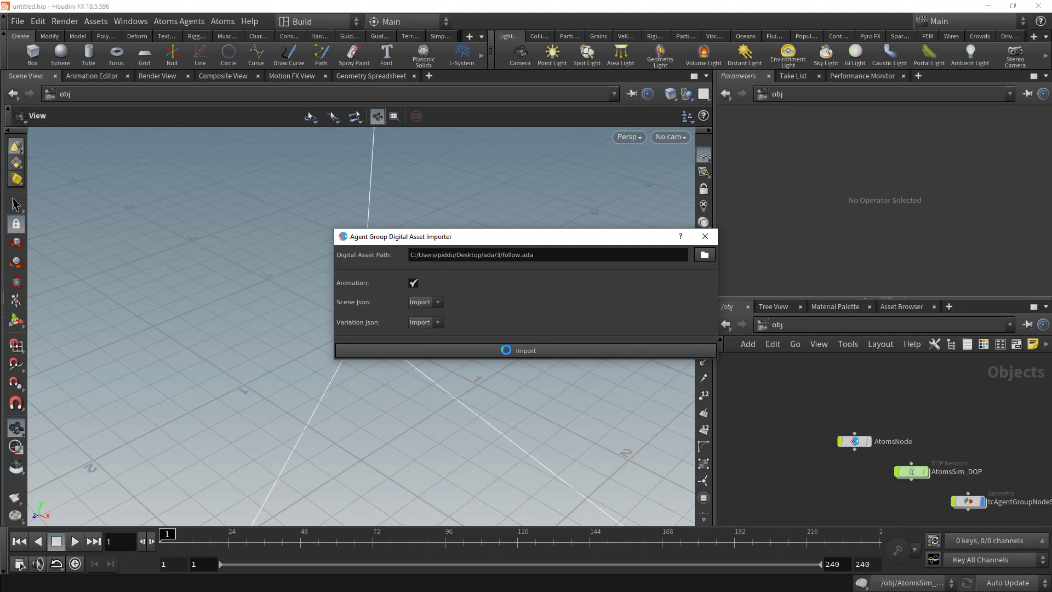
left_click(527, 320)
left_click(706, 235)
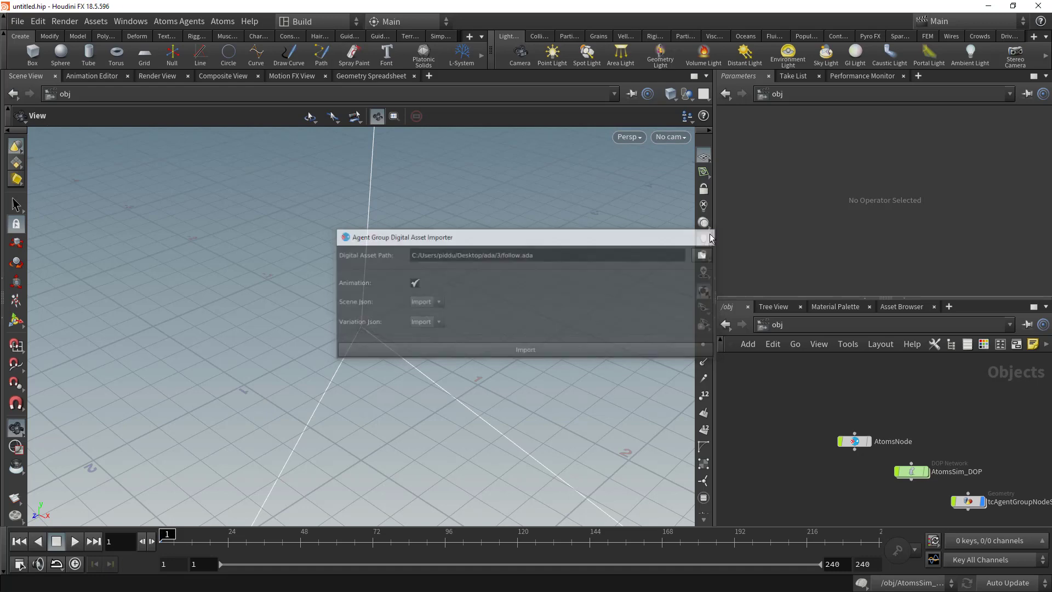
Play the imported agent's animation in the scene view and stop it to check its motion
right_click_drag(526, 252, 91, 253)
middle_click_drag(378, 255, 393, 251)
right_click_drag(393, 251, 369, 256)
left_click(74, 545)
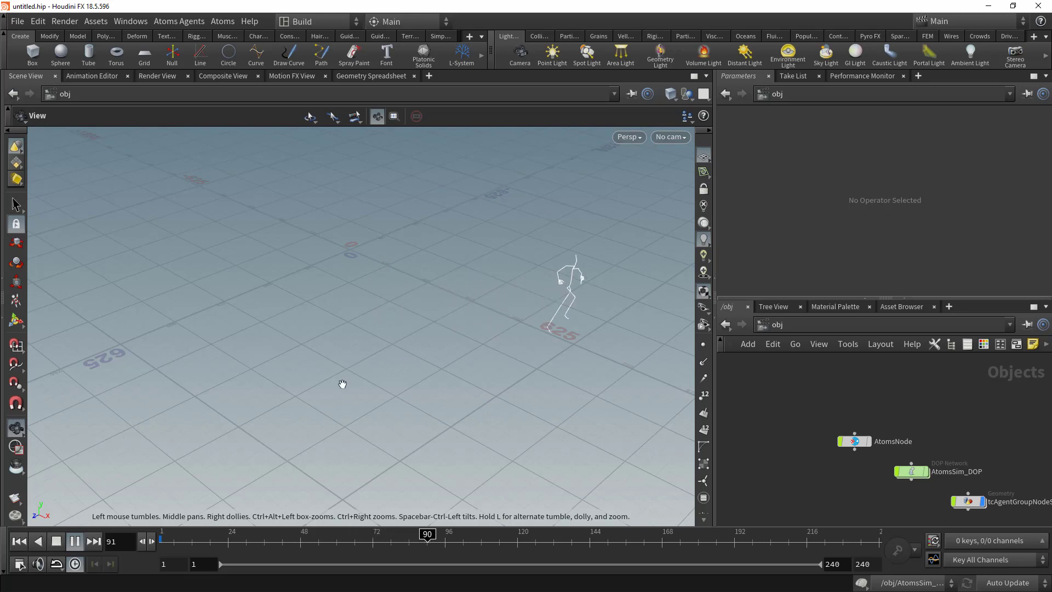
right_click_drag(393, 343, 324, 392)
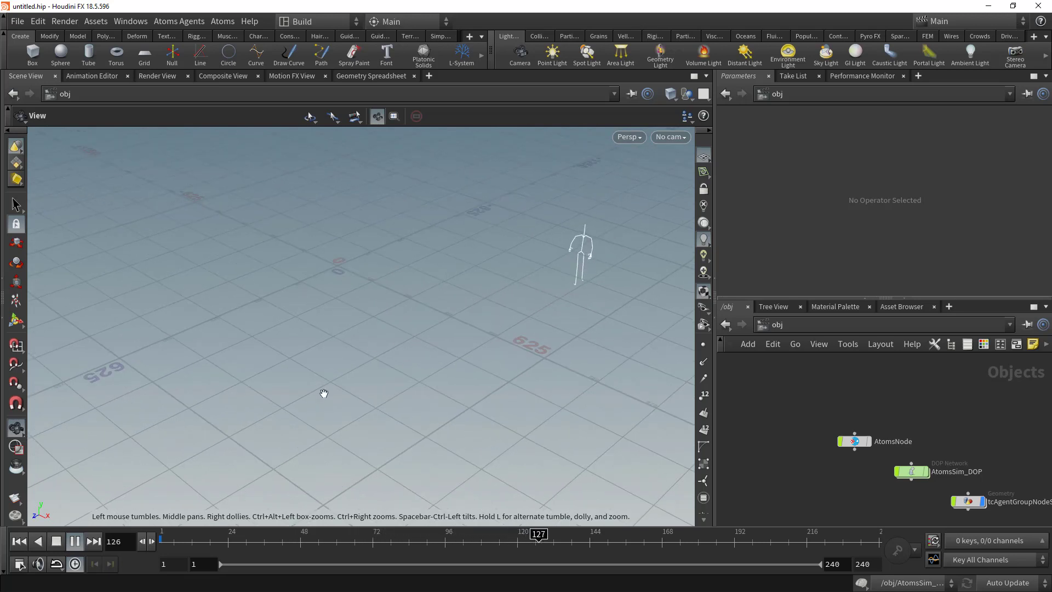
left_click(75, 541)
double_click(966, 500)
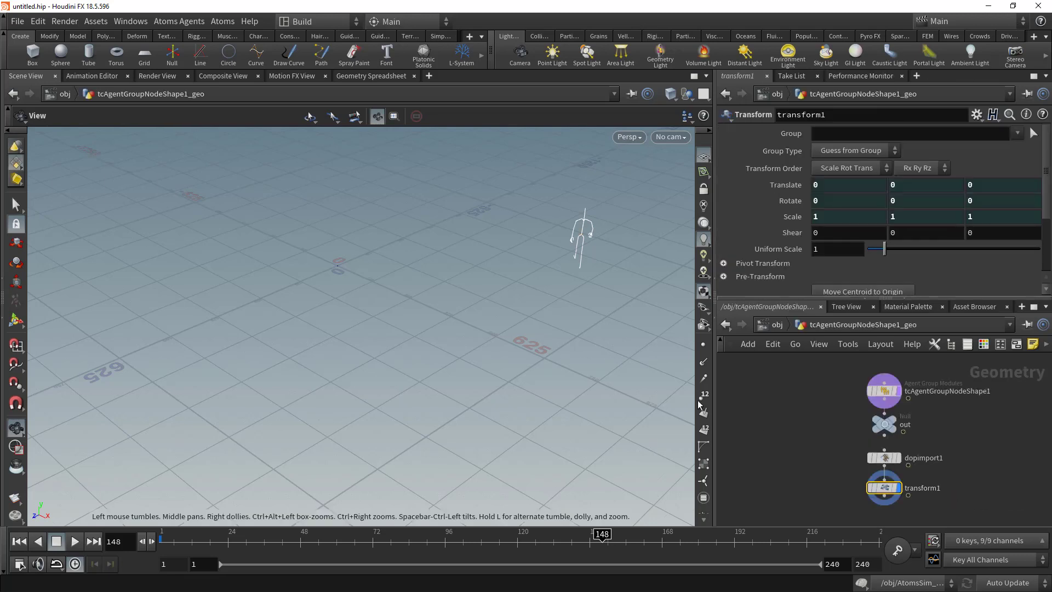
left_click(101, 78)
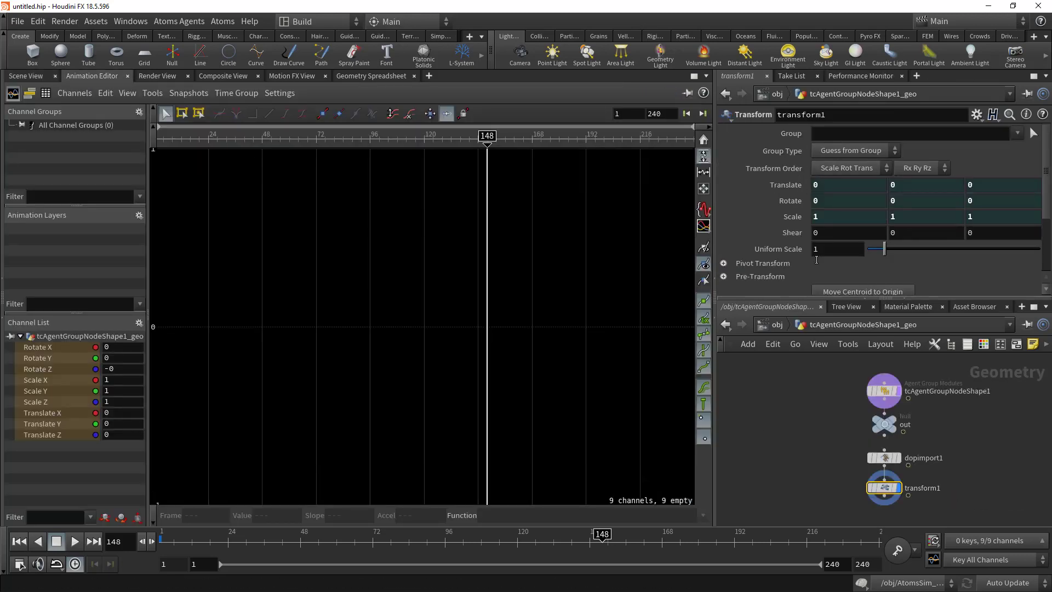
left_click(886, 394)
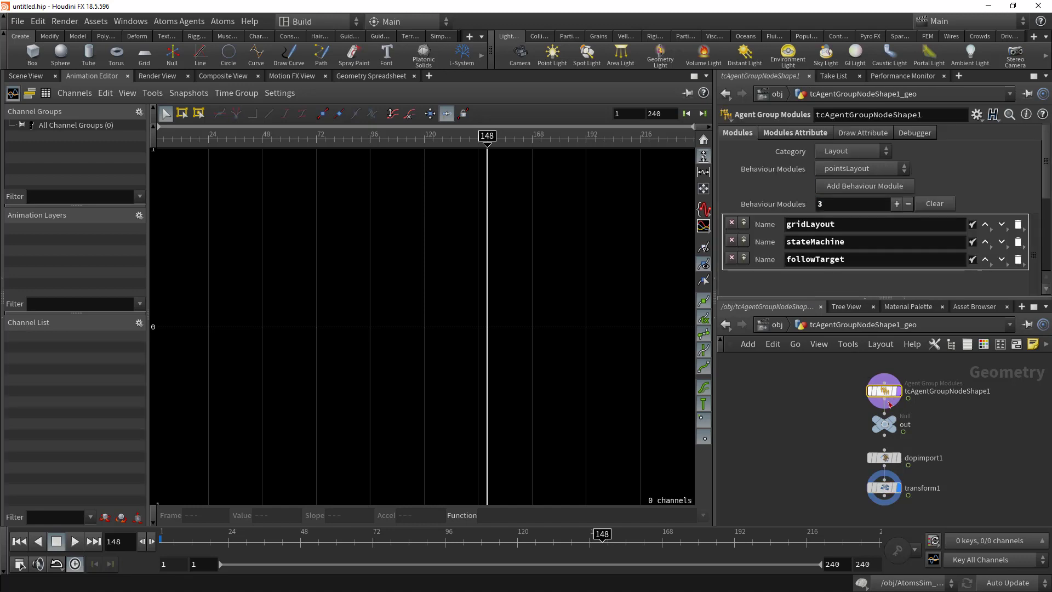
left_click(790, 139)
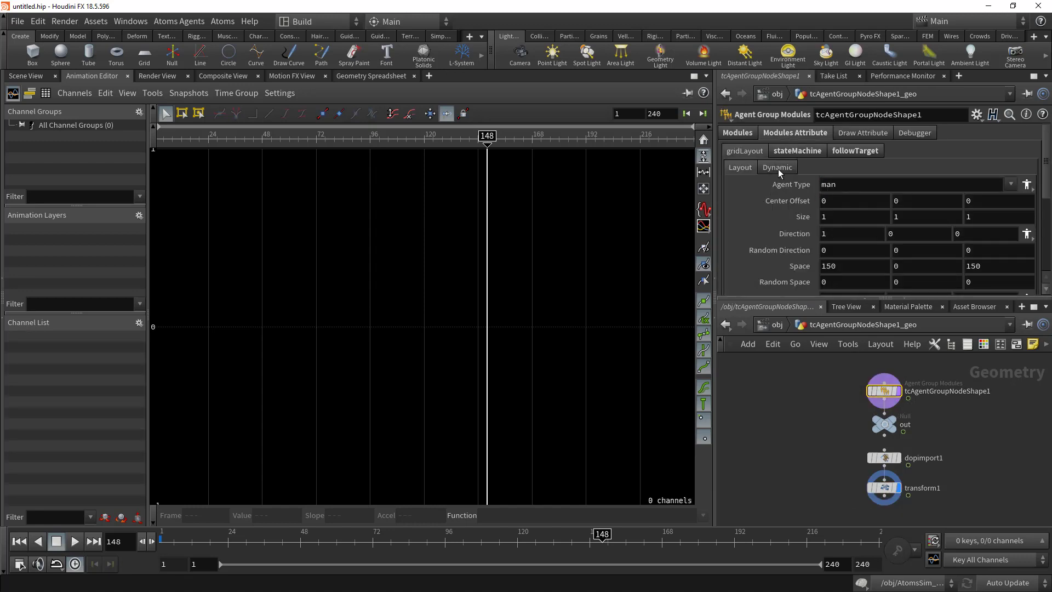
left_click(802, 151)
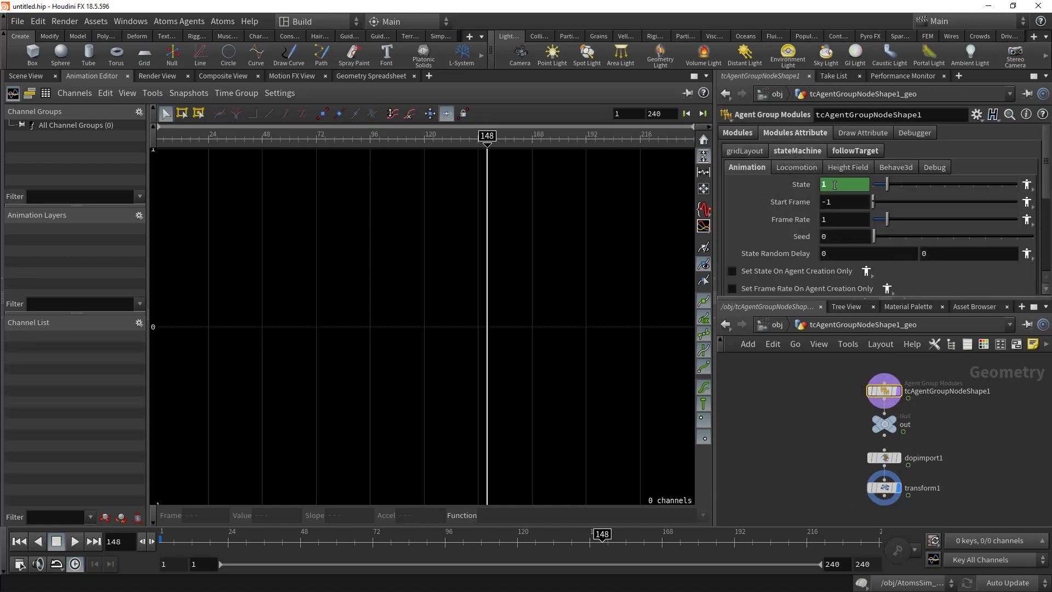
right_click(794, 188)
mouse_move(815, 205)
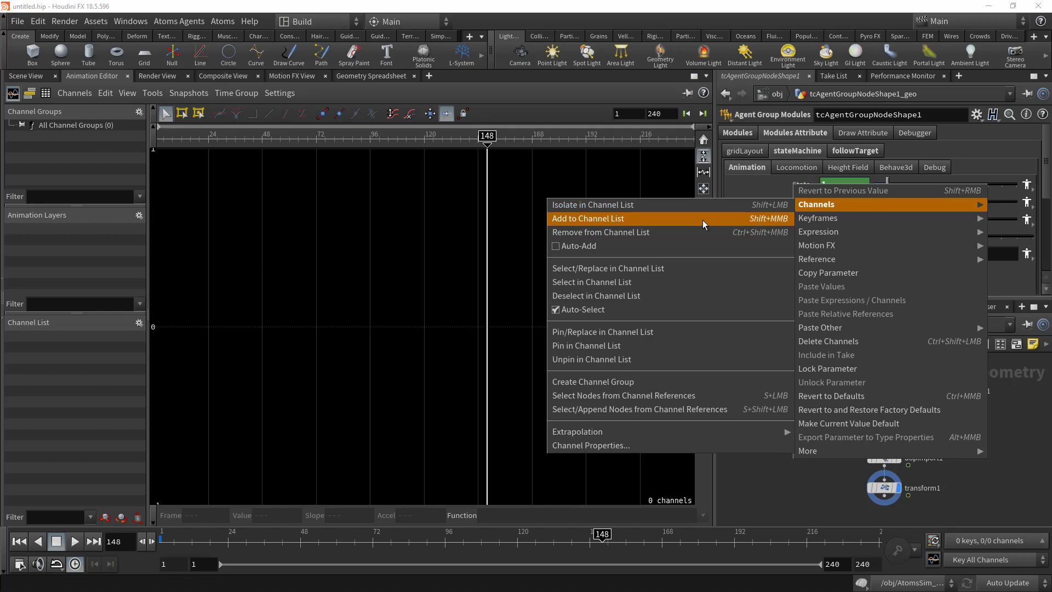
left_click(630, 232)
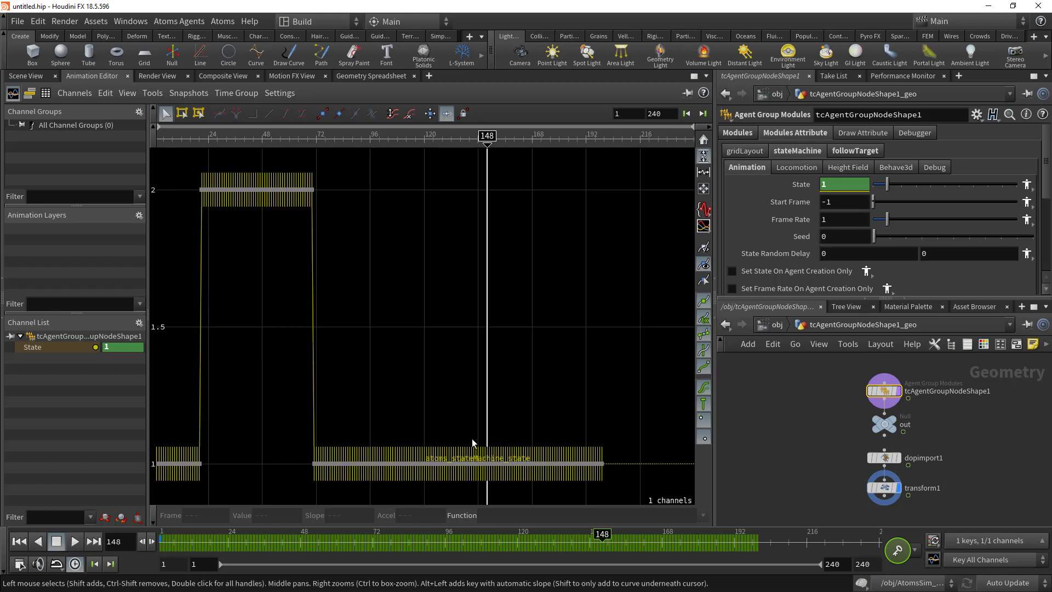
left_click(845, 152)
right_click(821, 207)
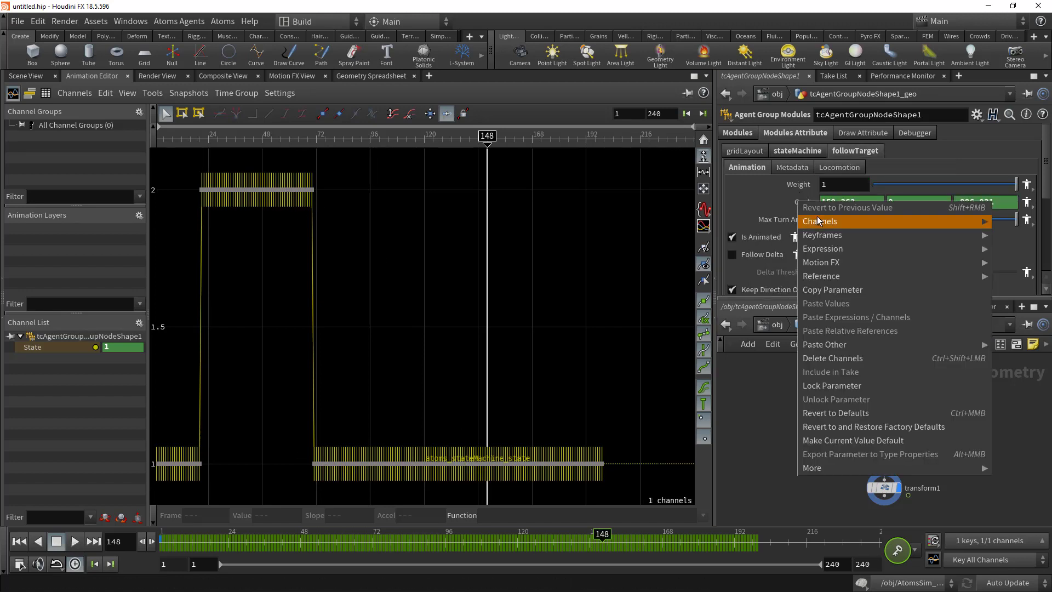
mouse_move(822, 221)
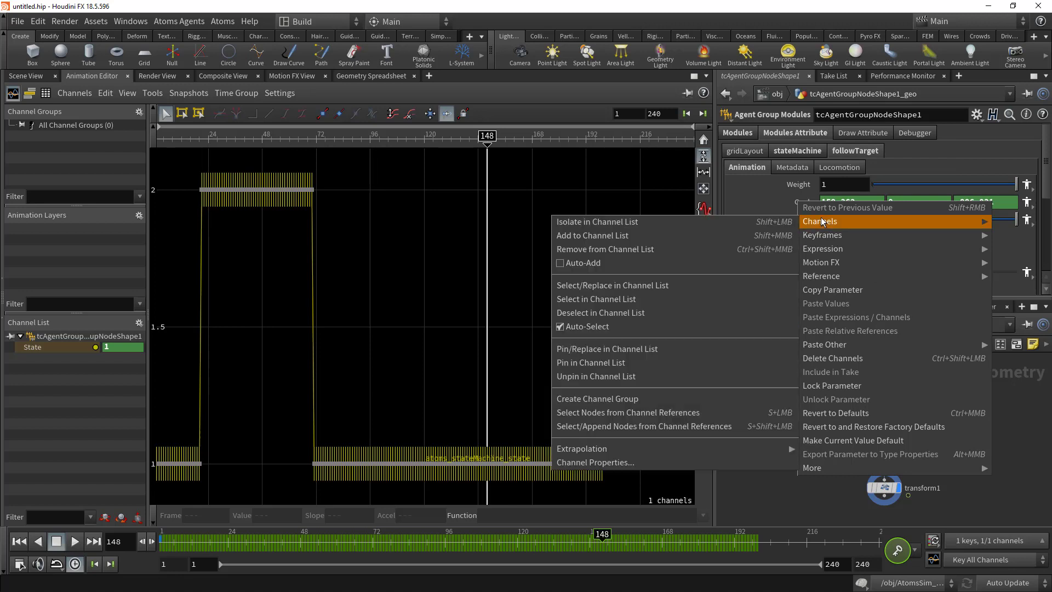
left_click(677, 235)
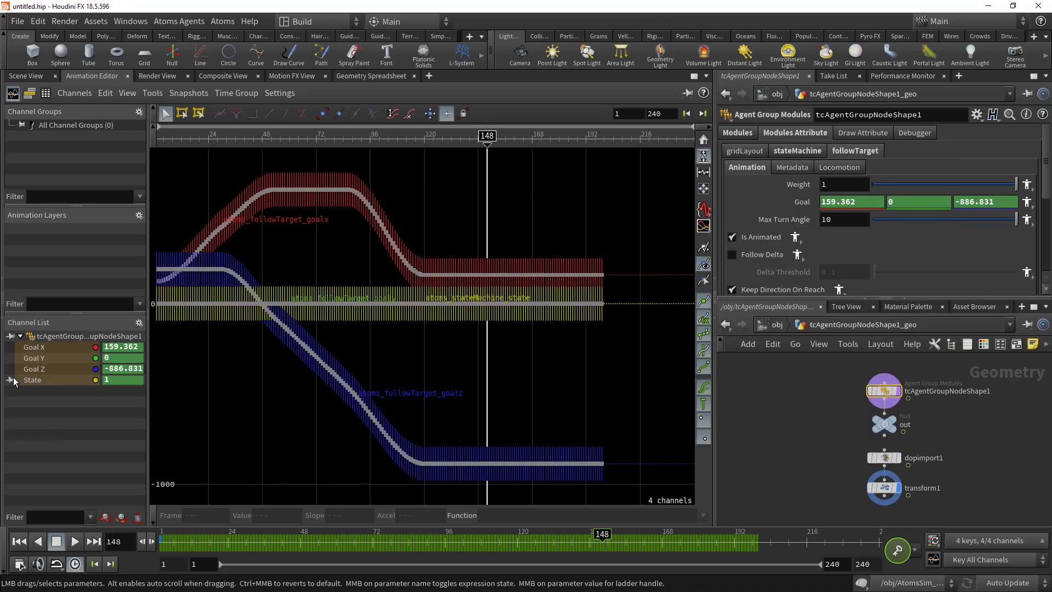
Isolate the Goal and State channels one at a time to inspect their animation curves
left_click(54, 354)
left_click(54, 368)
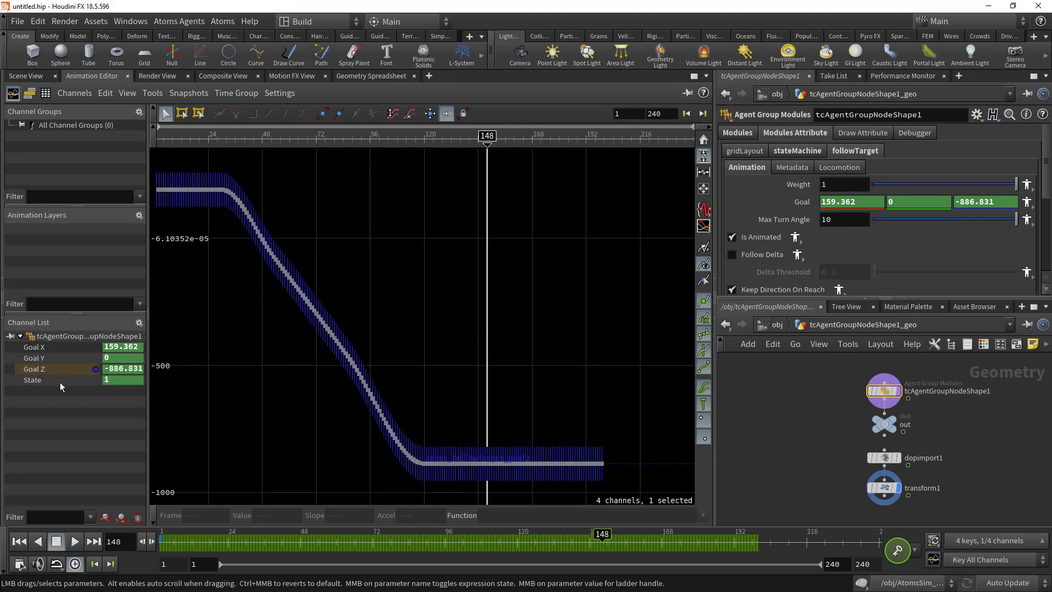
left_click(59, 381)
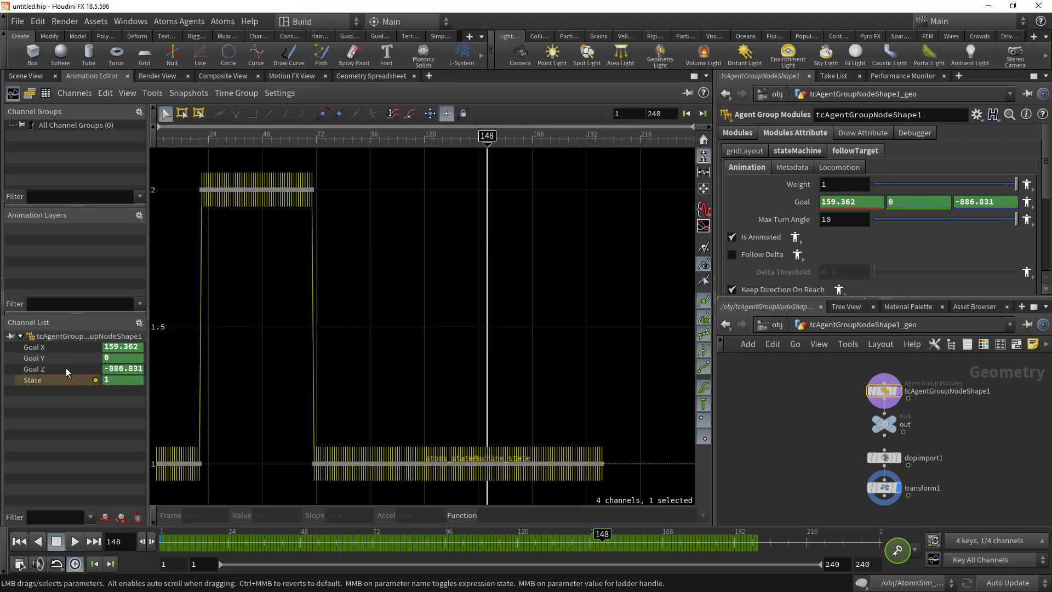
left_click(60, 344)
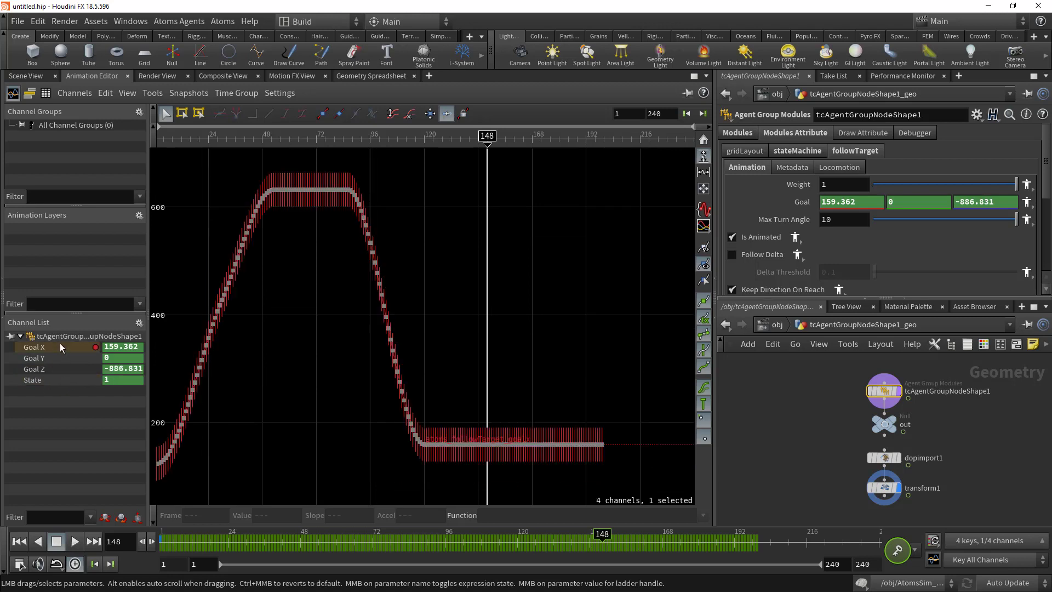